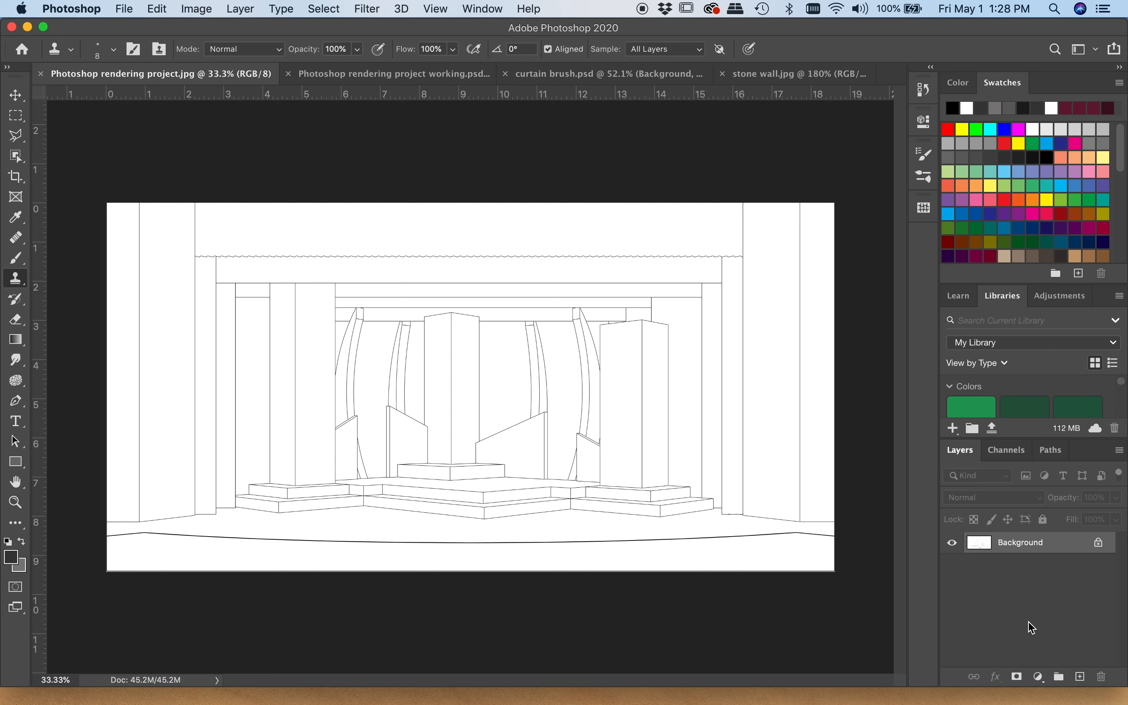
- Select the front strip below the stage edge and both outer side walls with the Magic Wand tool
left_click(15, 157)
left_click(70, 184)
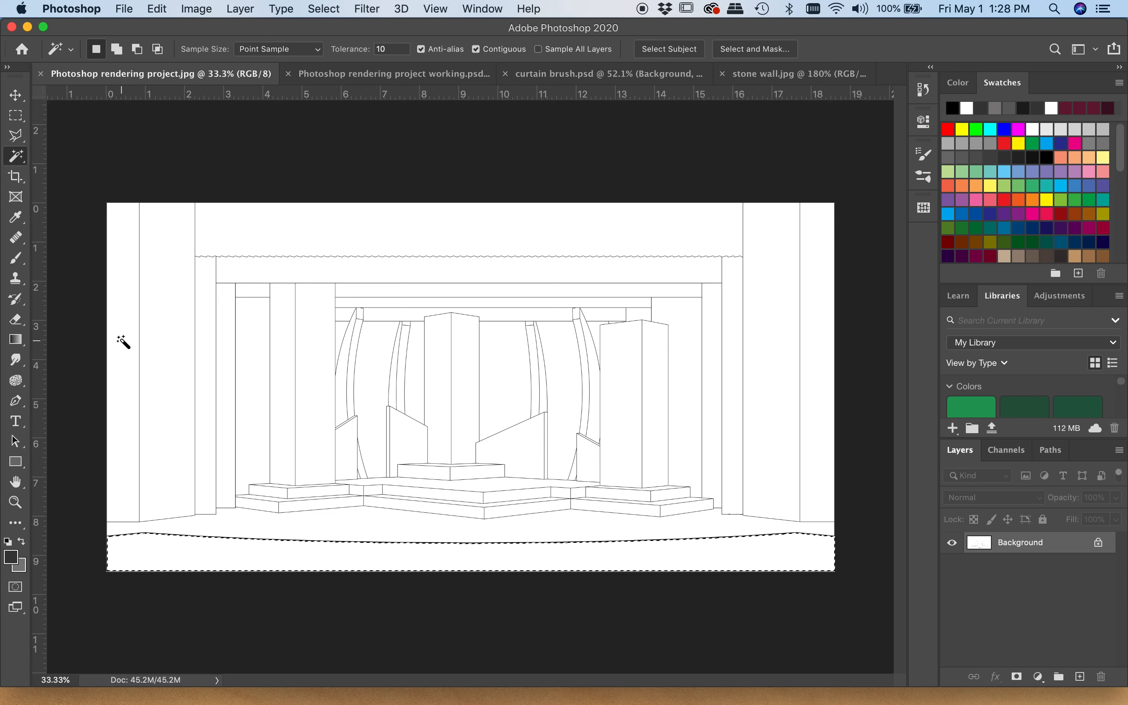
left_click(125, 346, "shift")
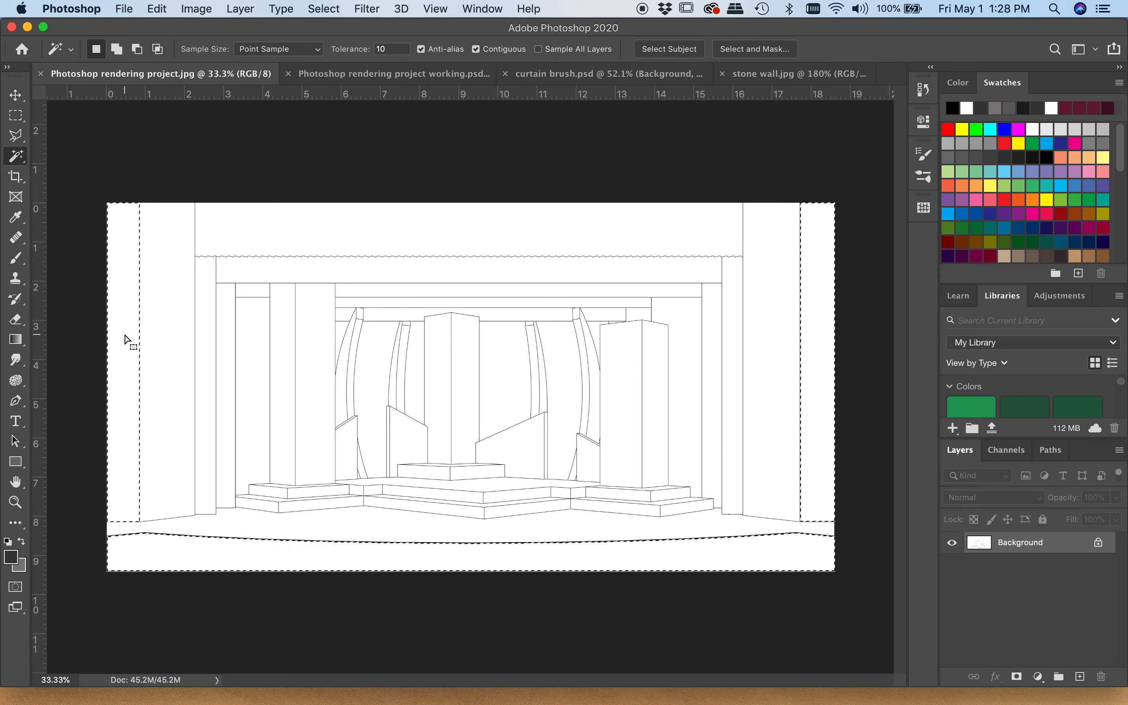
- Expand the selection of the front strip and side walls by 2 pixels
scroll(127, 358, "up", 5)
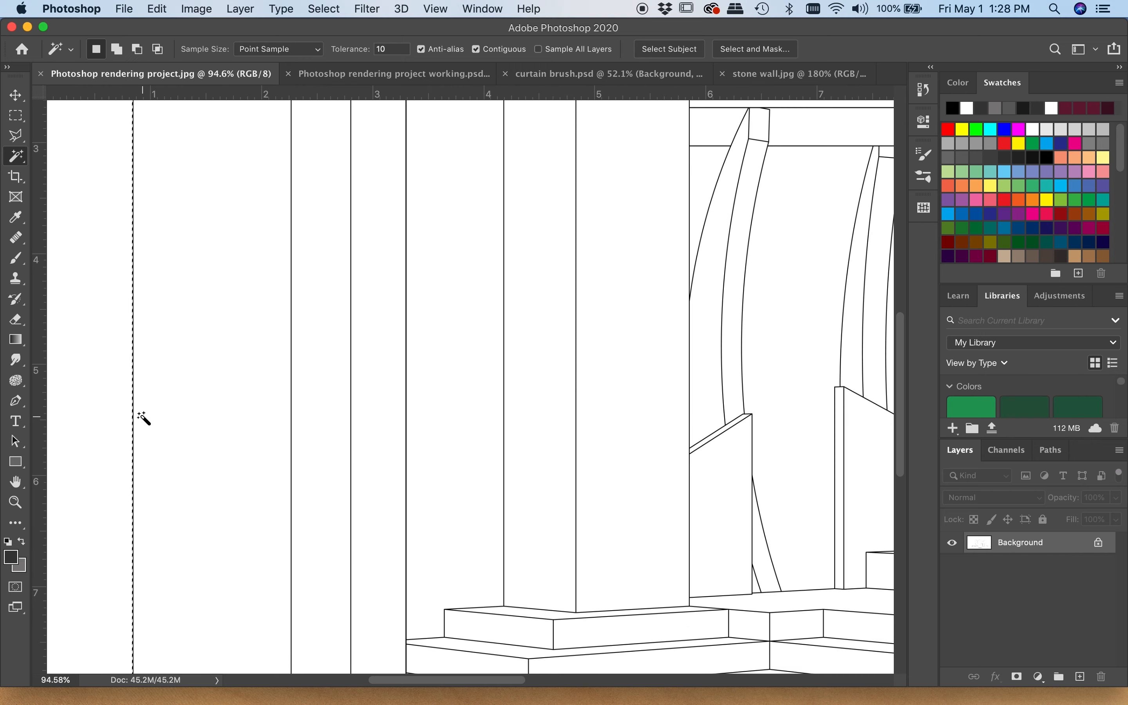
scroll(130, 484, "down", 10)
key("shift")
scroll(149, 289, "up", 5)
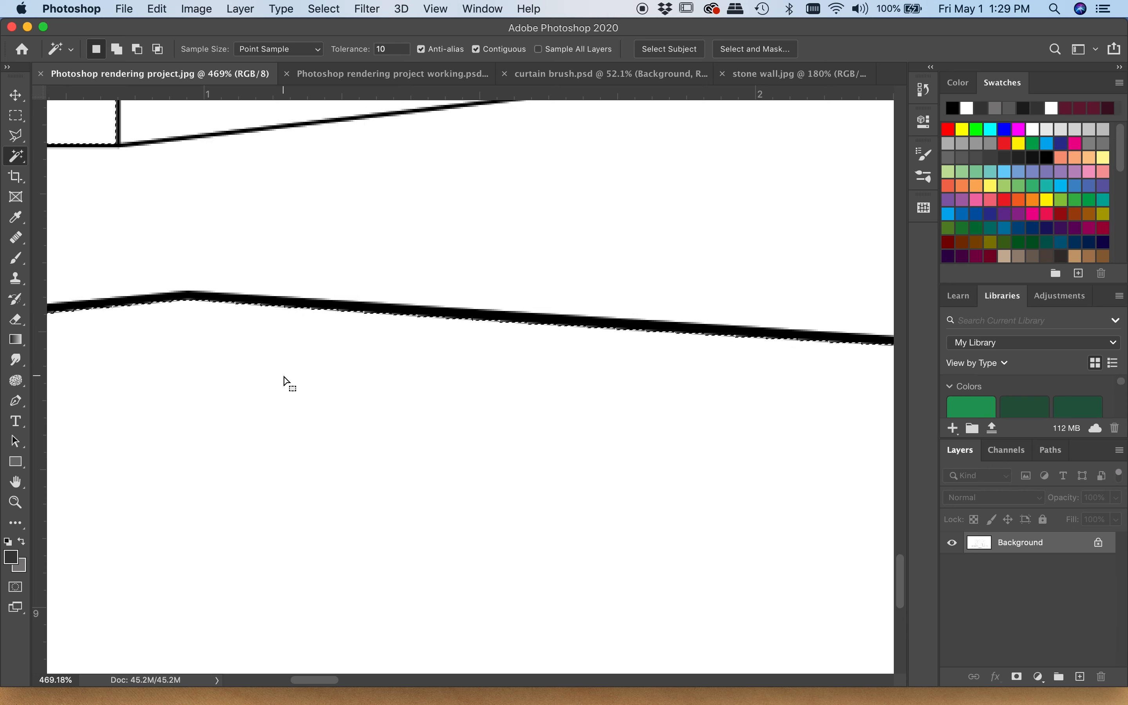
scroll(285, 380, "down", 2)
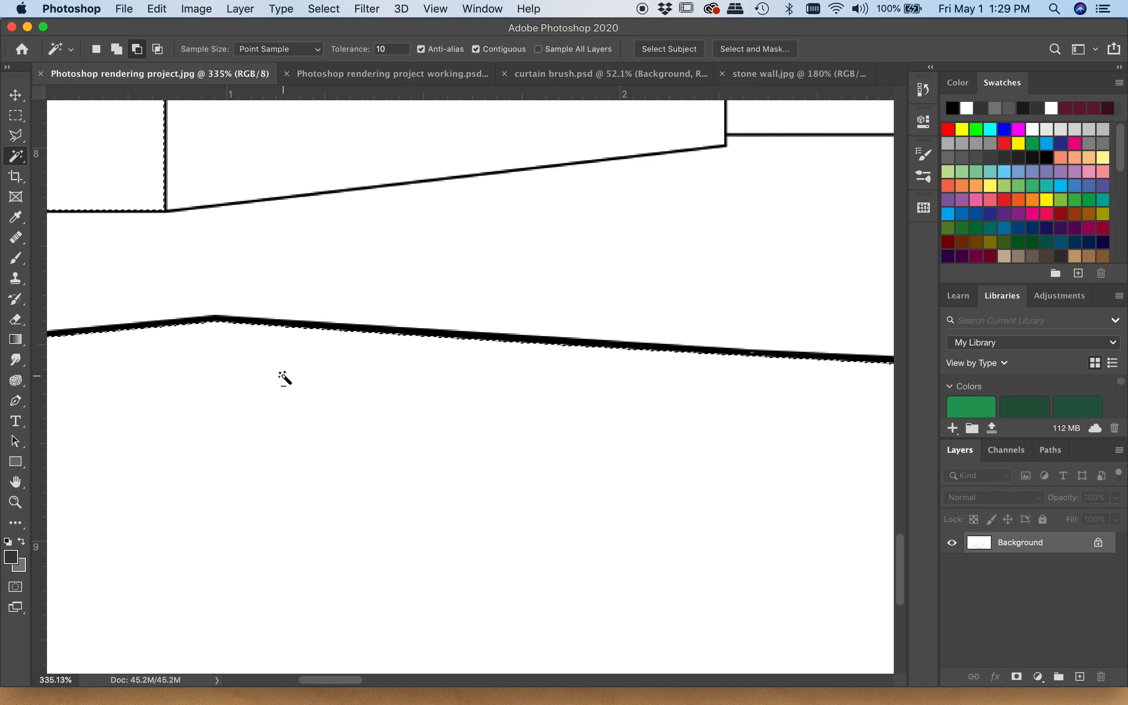
scroll(285, 379, "down", 1)
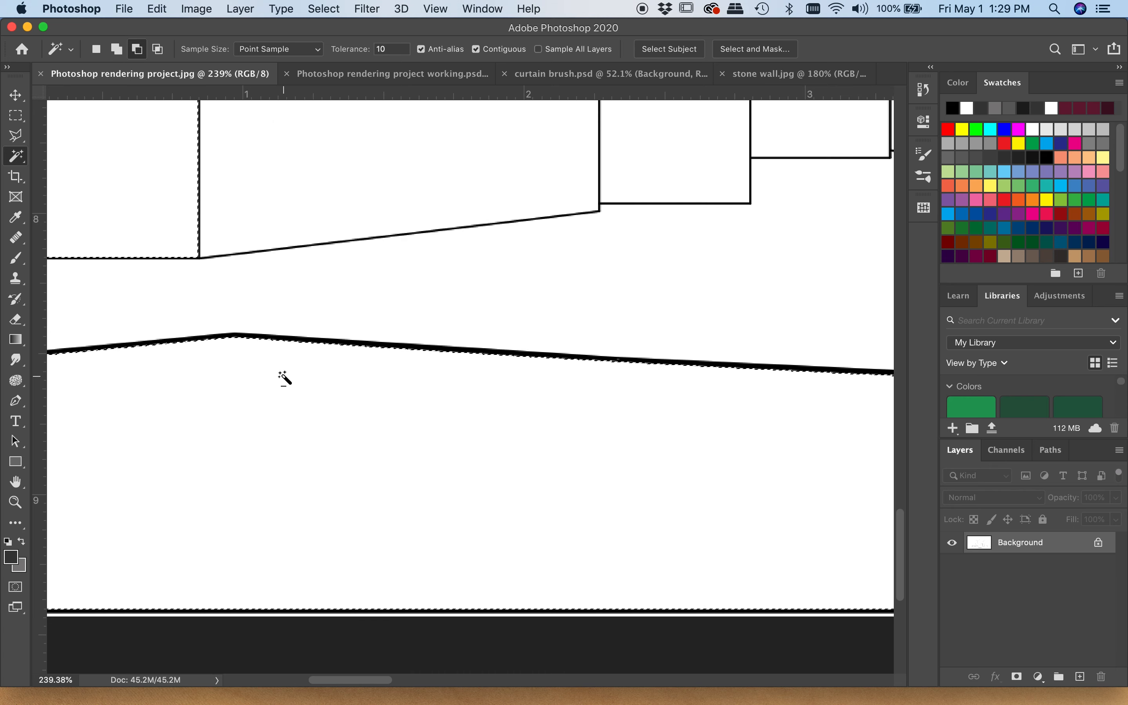
left_click(319, 11)
mouse_move(347, 238)
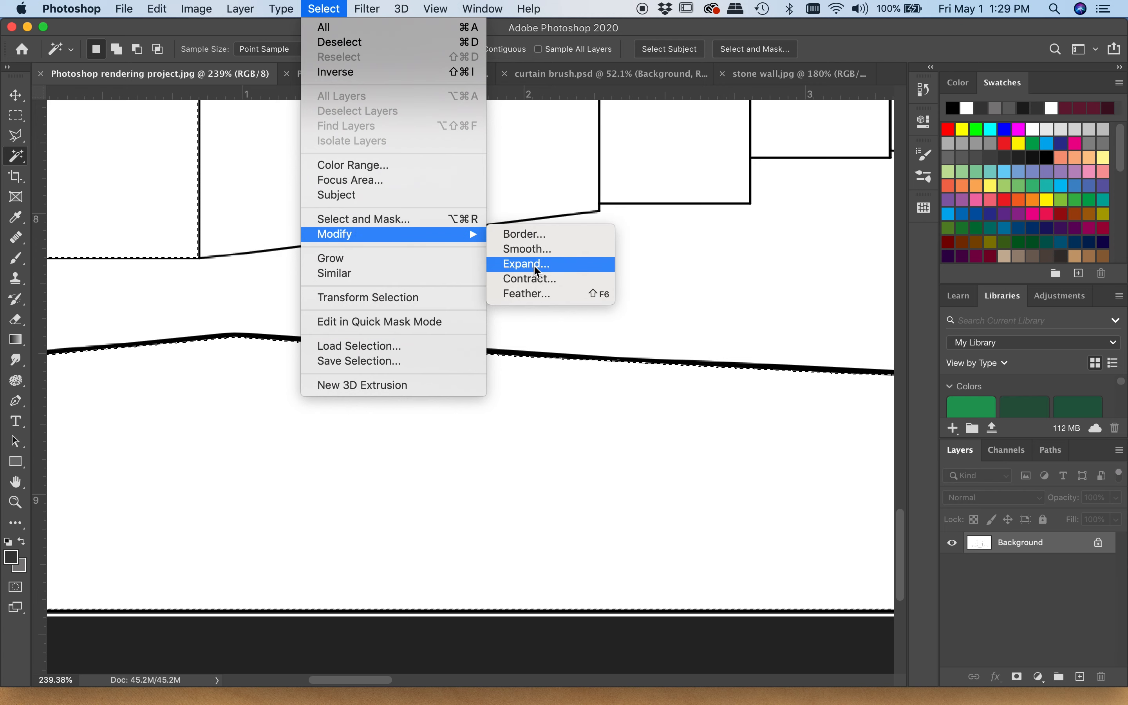
left_click(533, 264)
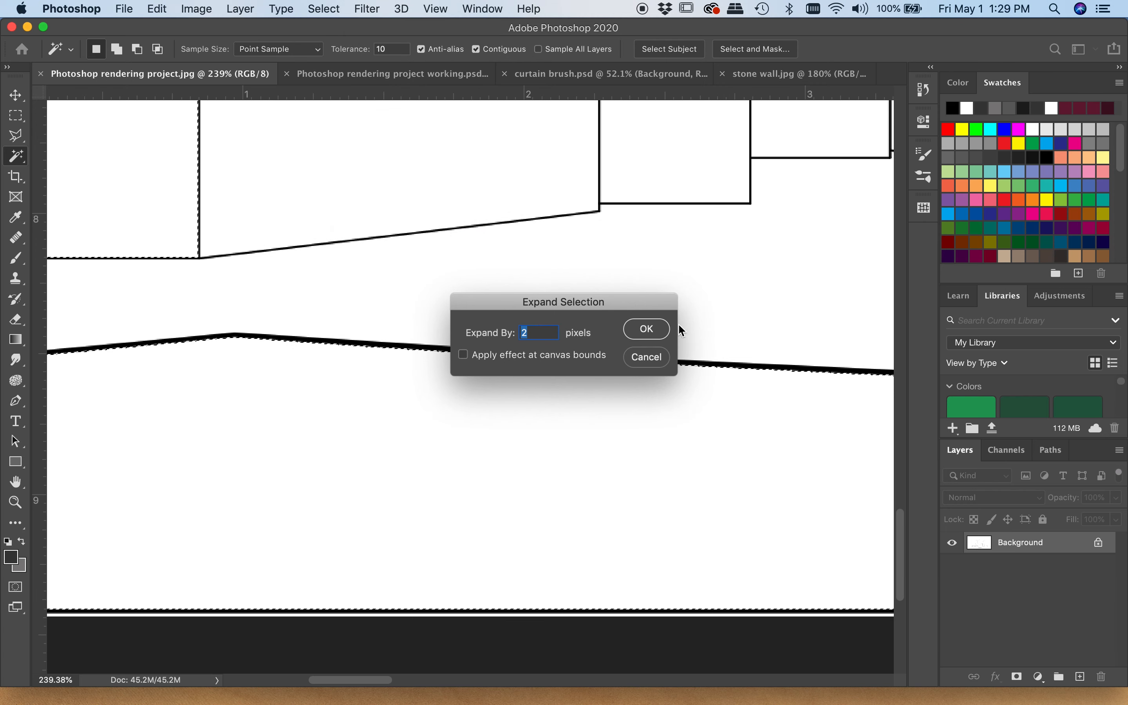
left_click(647, 330)
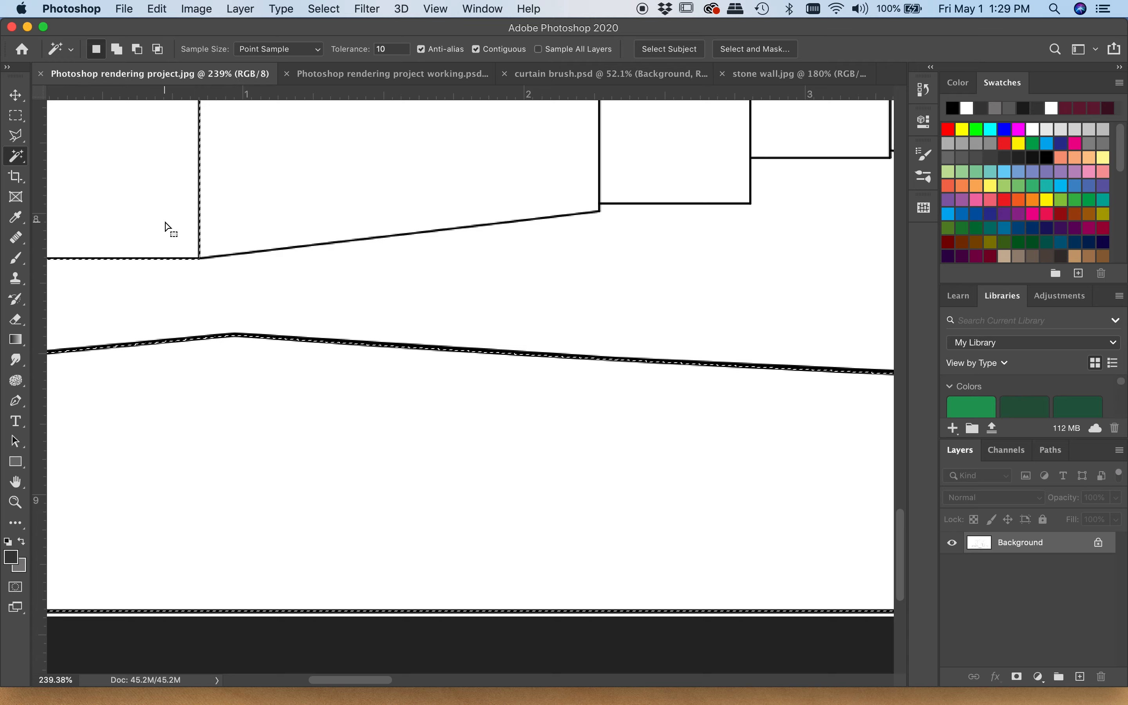
- Save the expanded selection as a new channel named "Theatre Frame" and check it among the document's channels
scroll(163, 222, "down", 5)
scroll(291, 250, "down", 8)
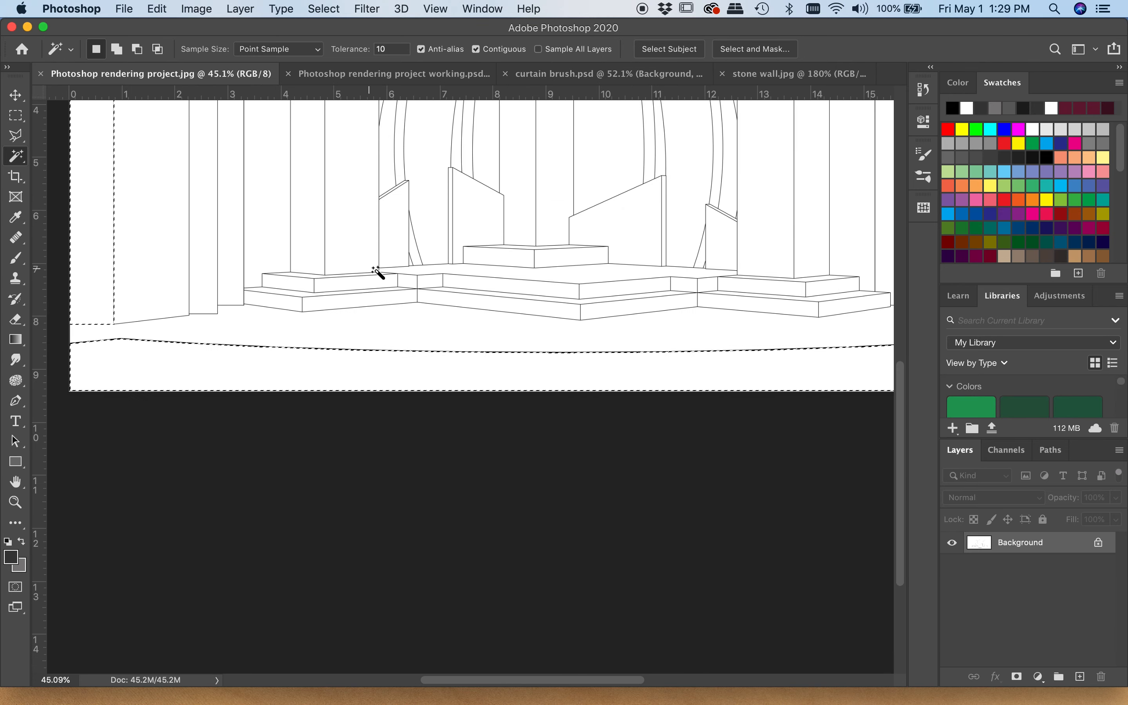
scroll(380, 272, "up", 5)
scroll(380, 273, "right", 4)
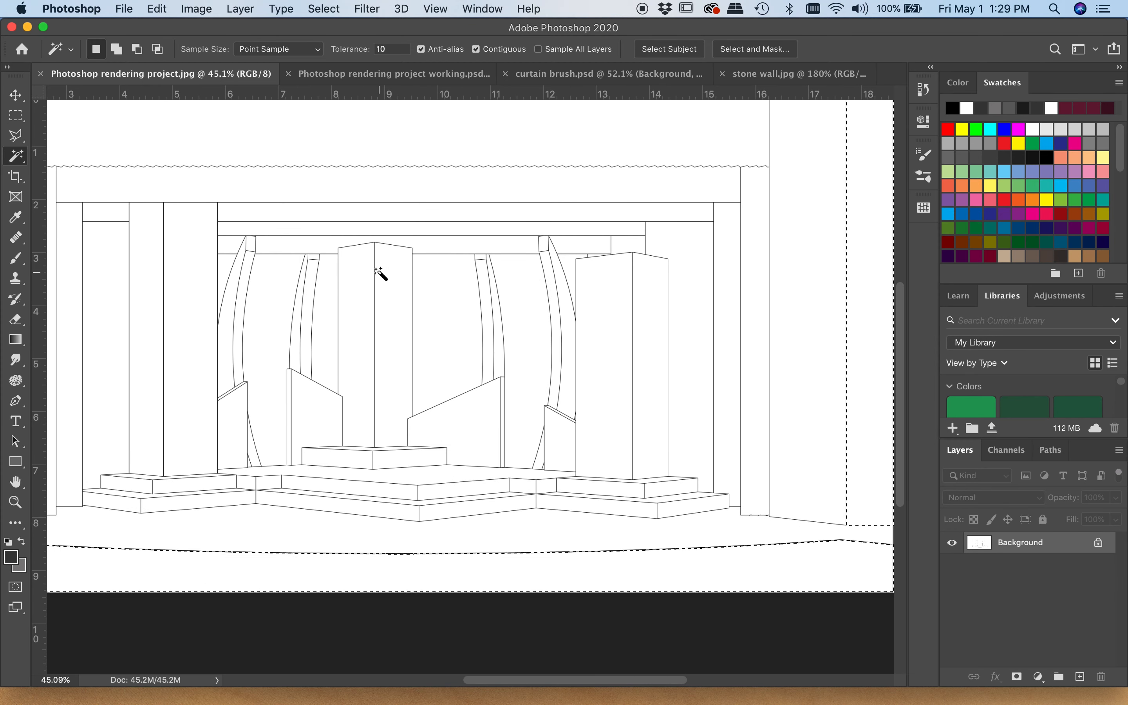
scroll(380, 273, "left", 4)
scroll(380, 272, "up", 2)
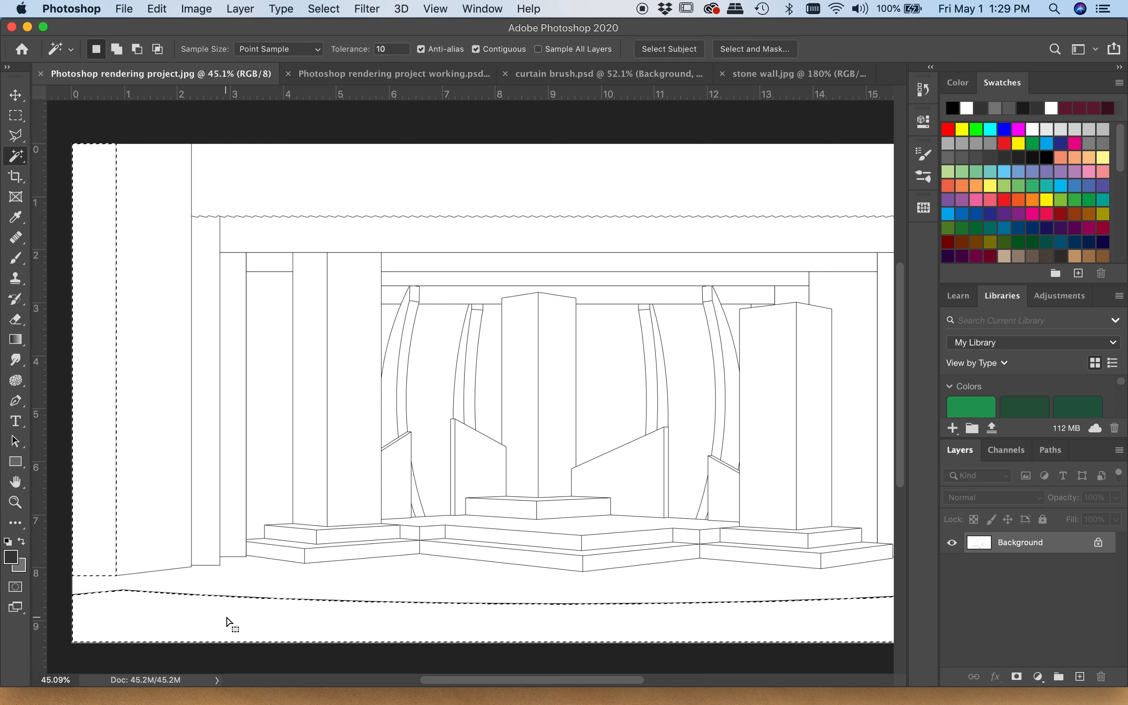
scroll(227, 622, "left", 2)
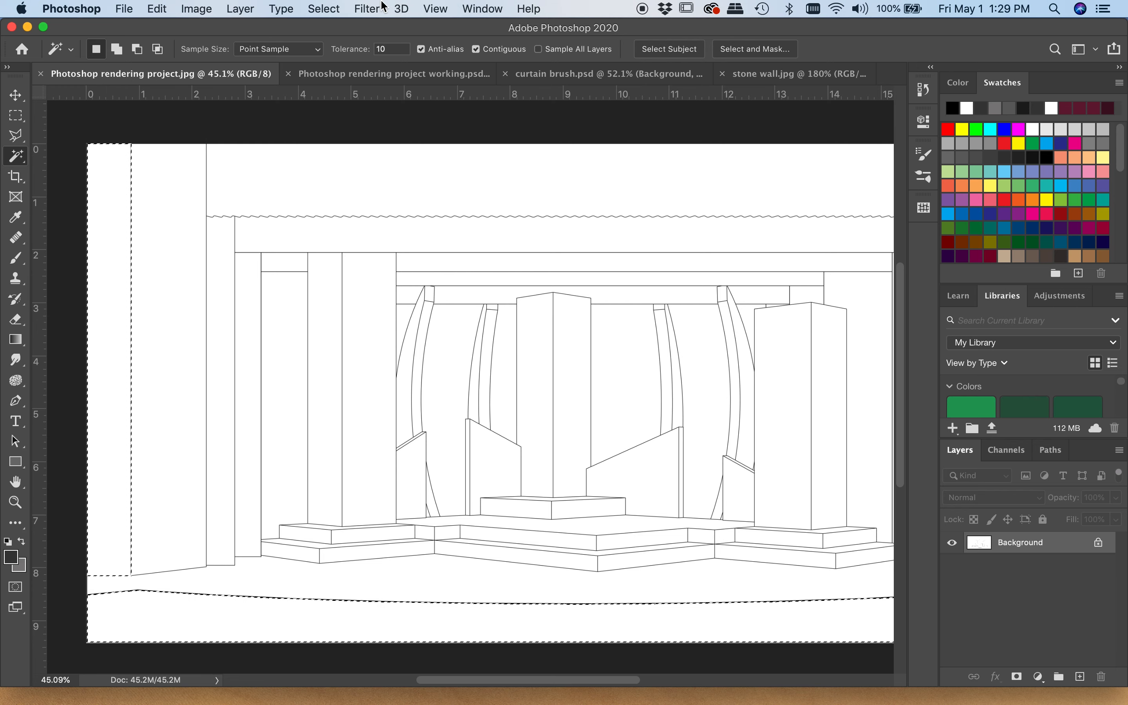
left_click(324, 8)
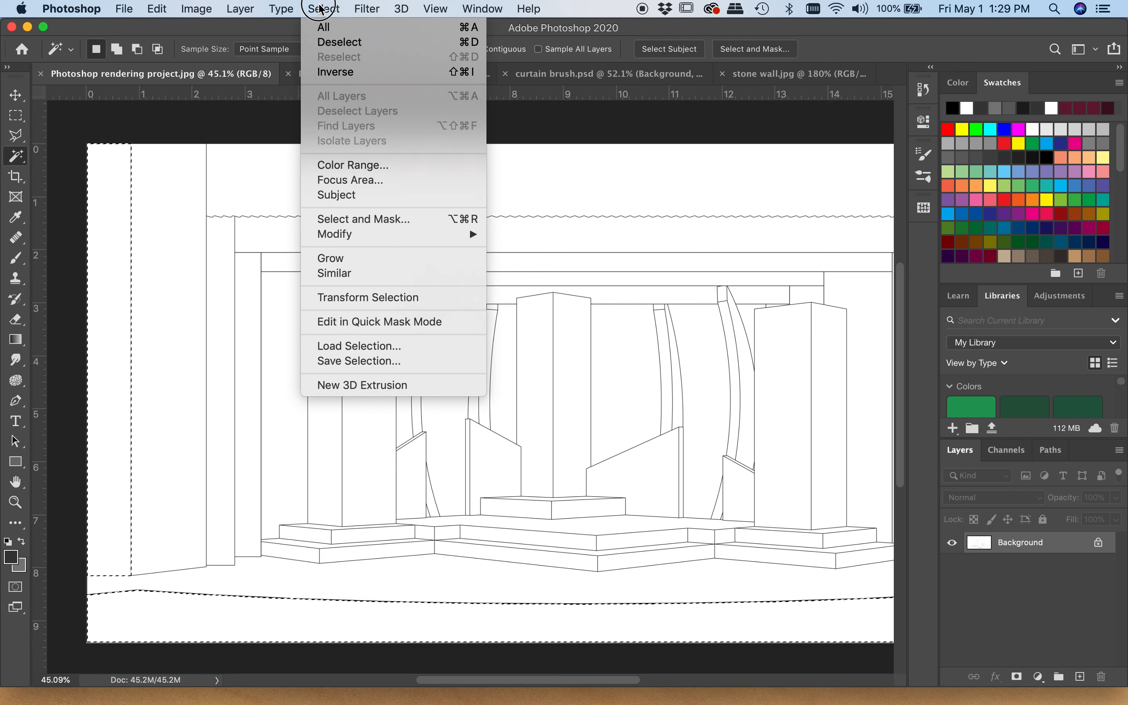
left_click(354, 362)
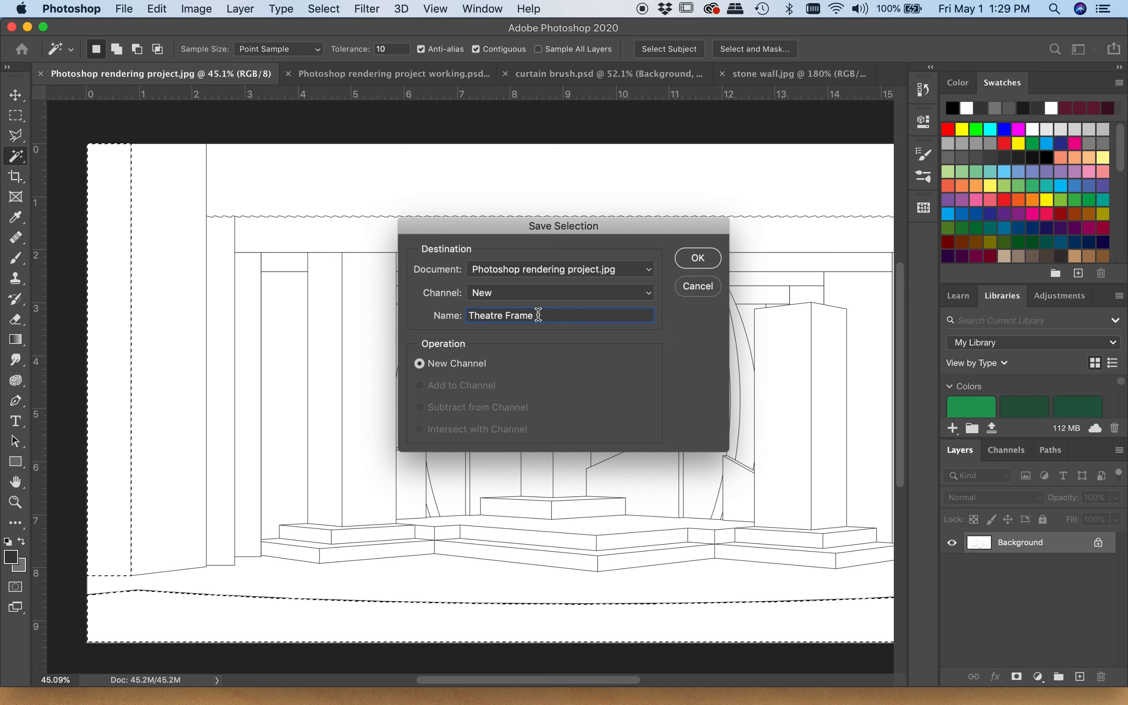
left_click(699, 259)
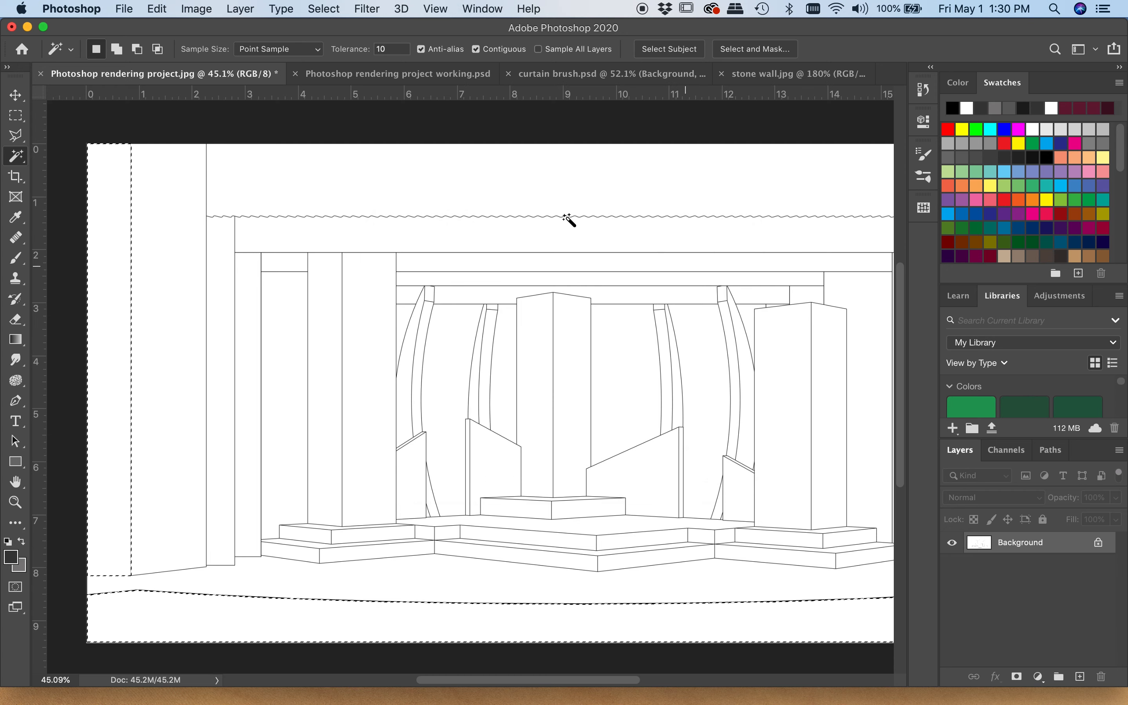
scroll(534, 302, "right", 5)
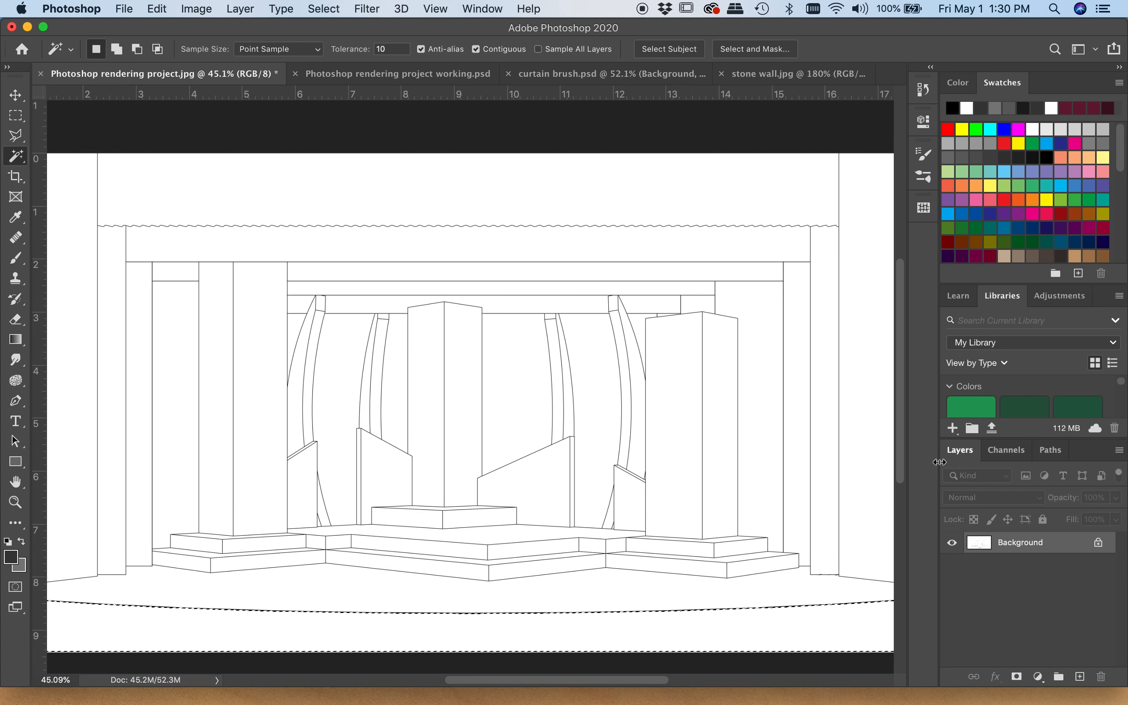
left_click(1007, 451)
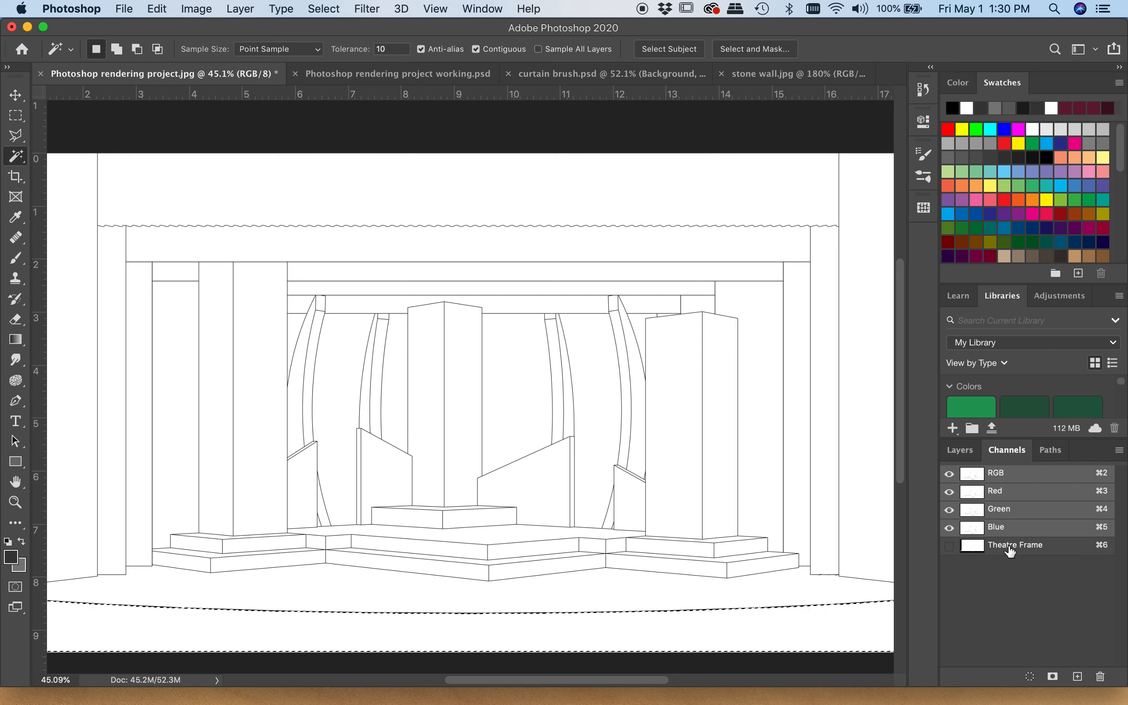
left_click(962, 451)
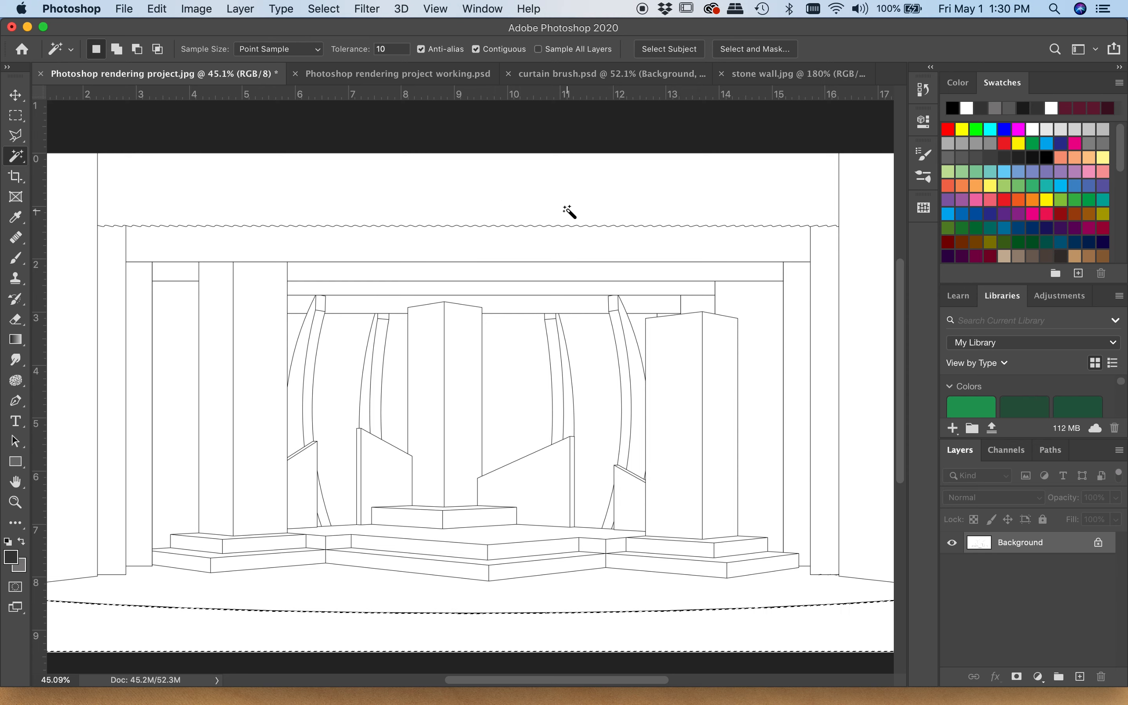
- Select the uppermost border above the stage opening with the Magic Wand and expand the selection by 2 pixels
left_click(424, 190)
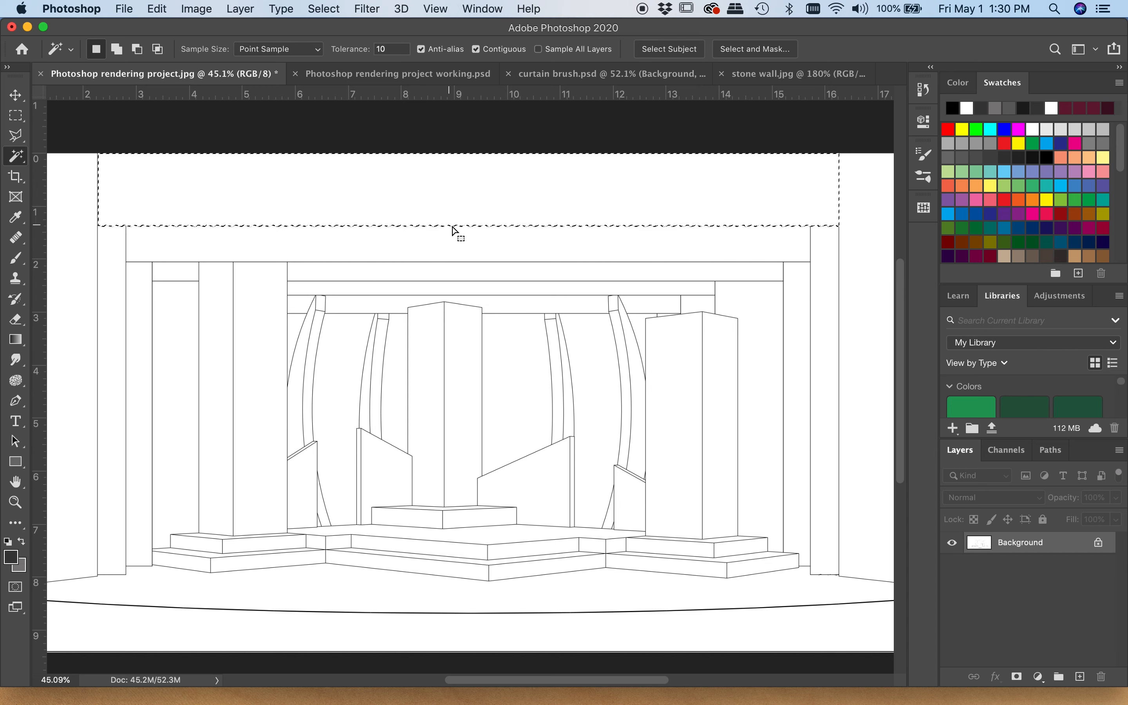
left_click(323, 6)
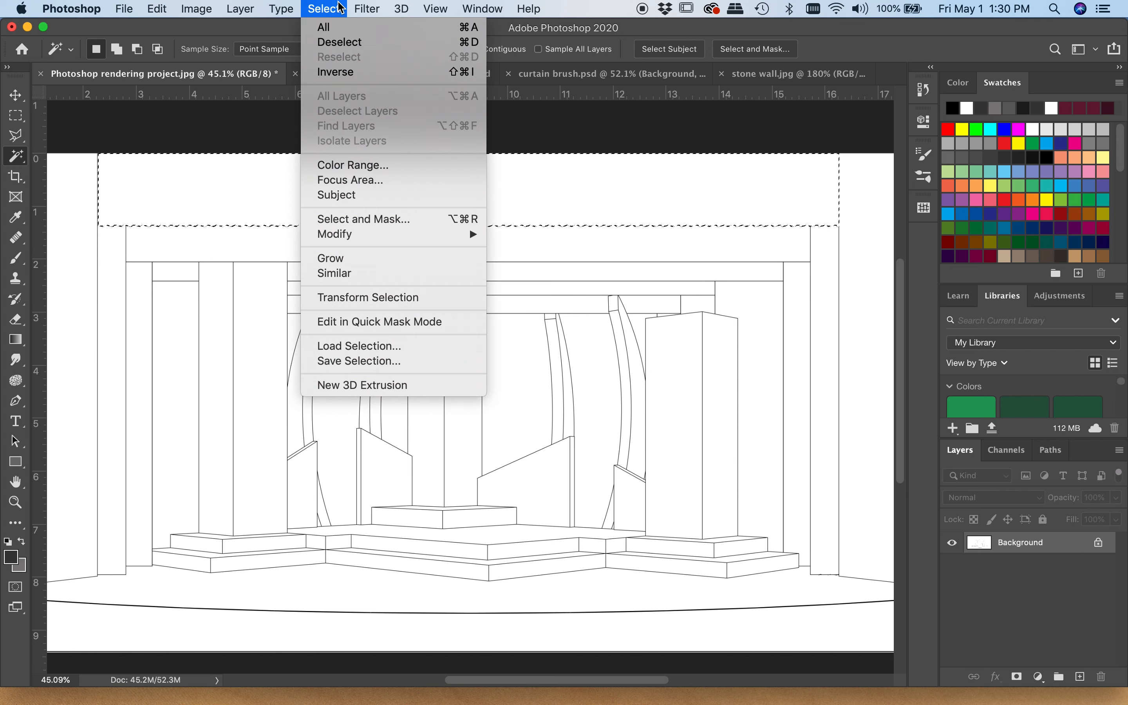
mouse_move(361, 234)
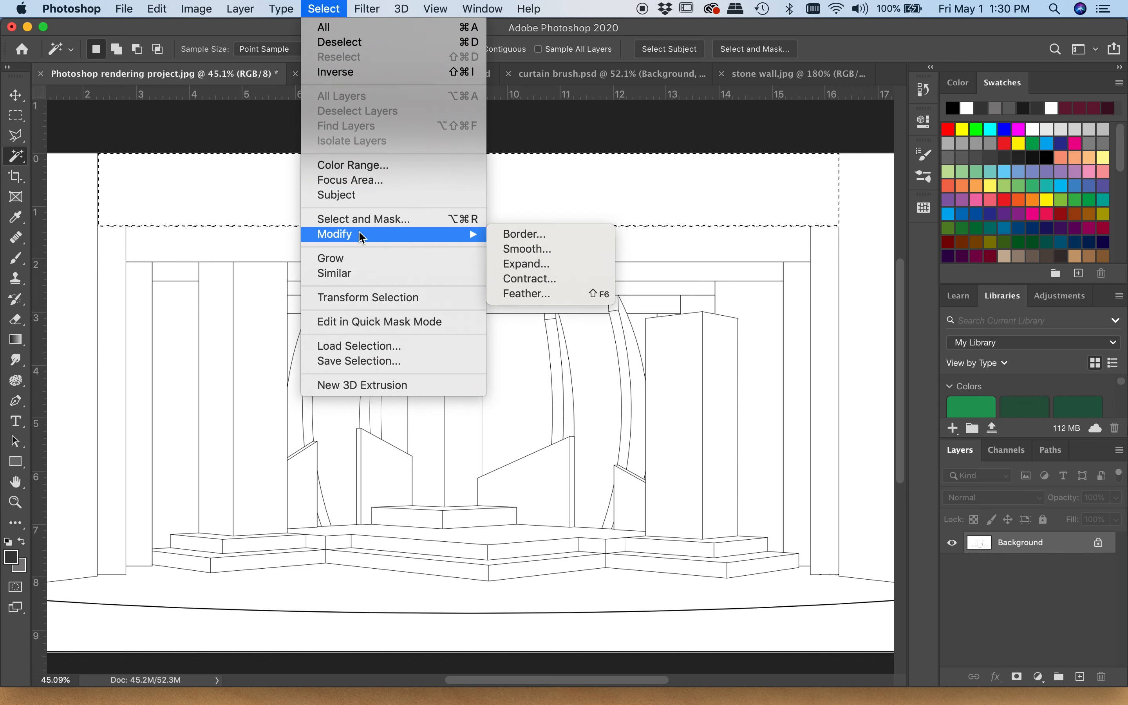
left_click(513, 263)
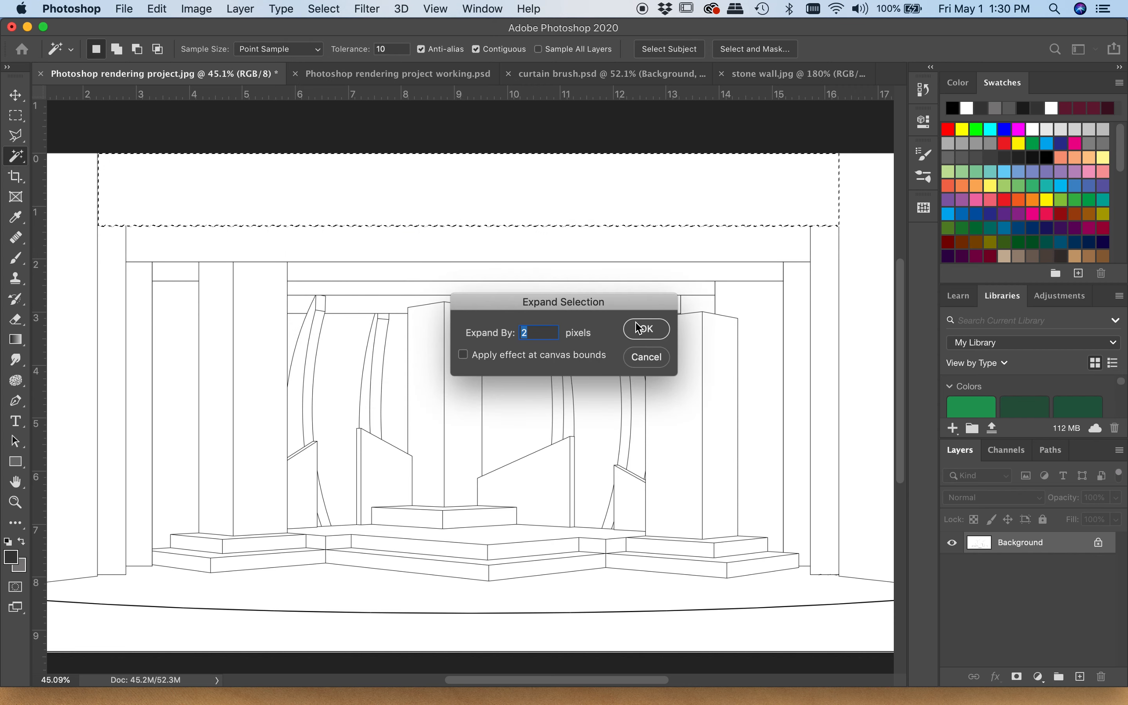
left_click(645, 330)
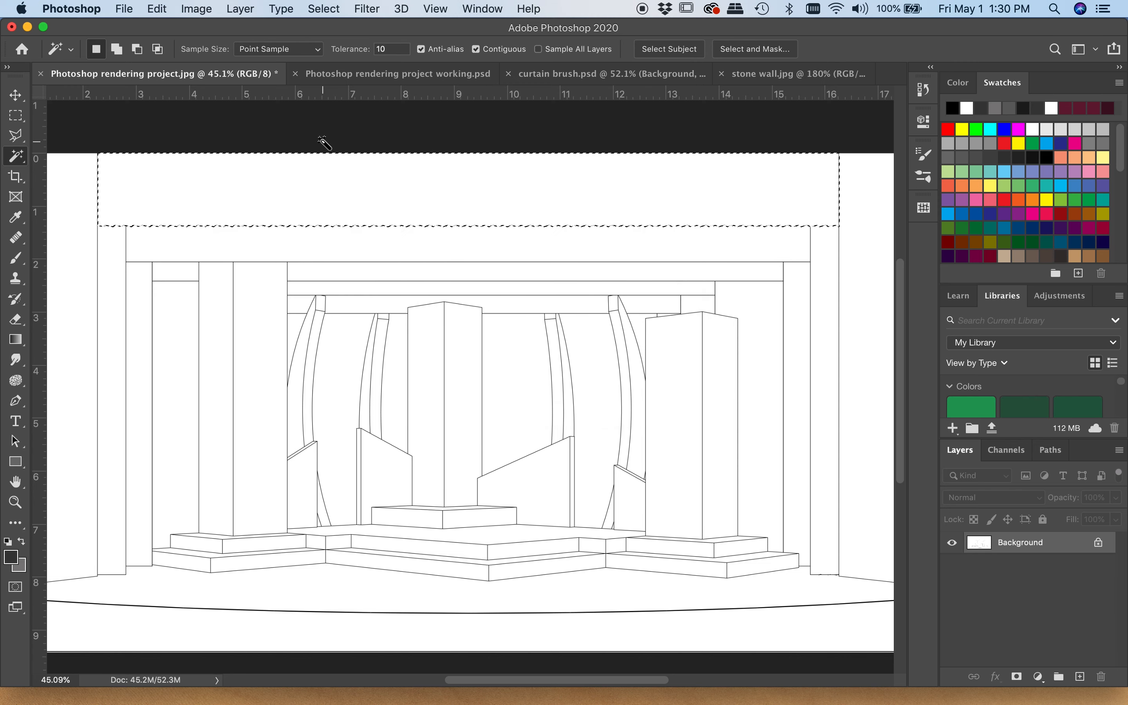
- Save the uppermost border selection as a new channel named "border #1" and check it among the channels
left_click(324, 9)
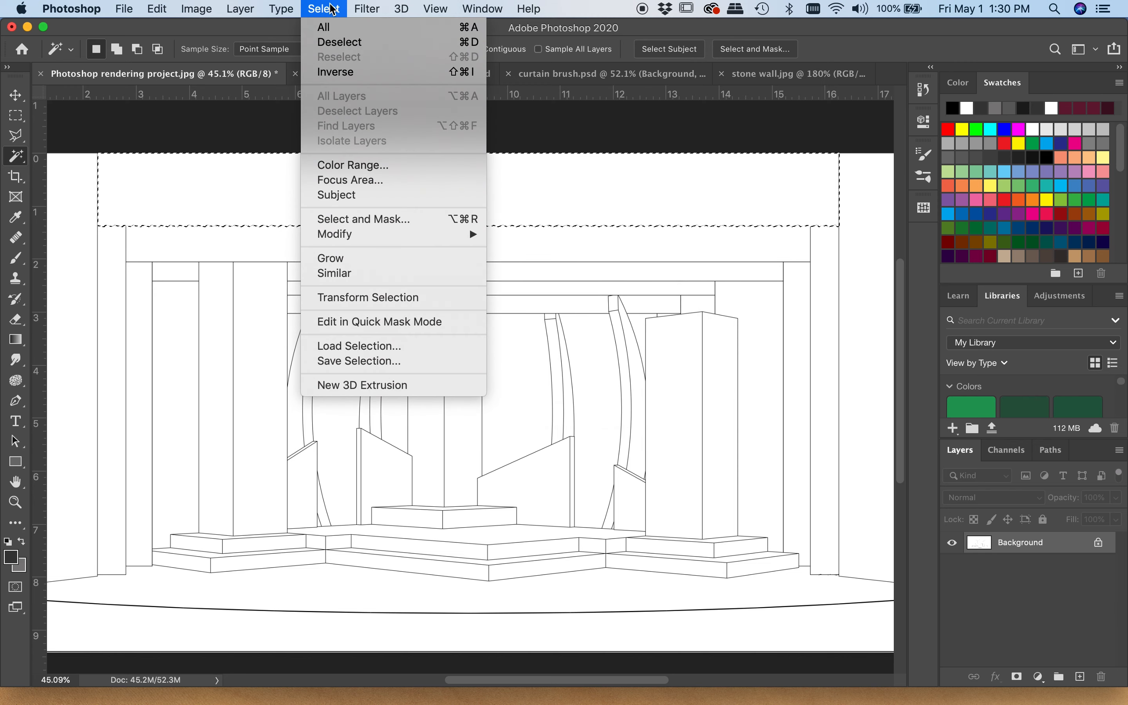
left_click(359, 361)
type("bo")
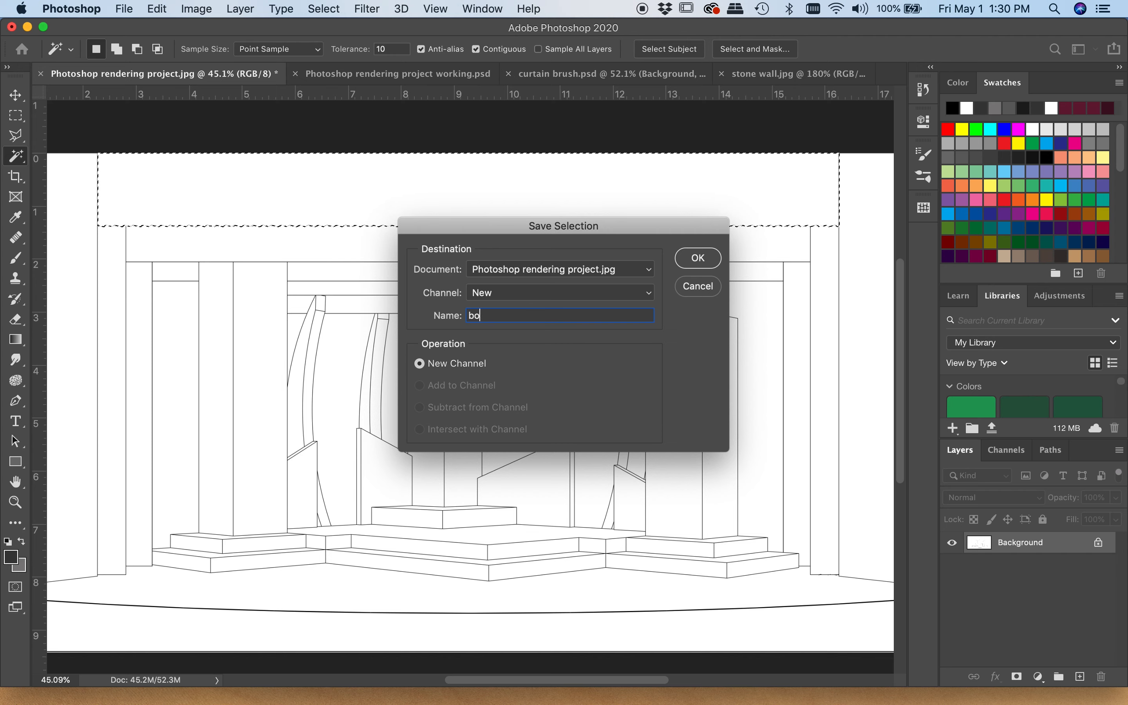
type("rder #1")
left_click(699, 260)
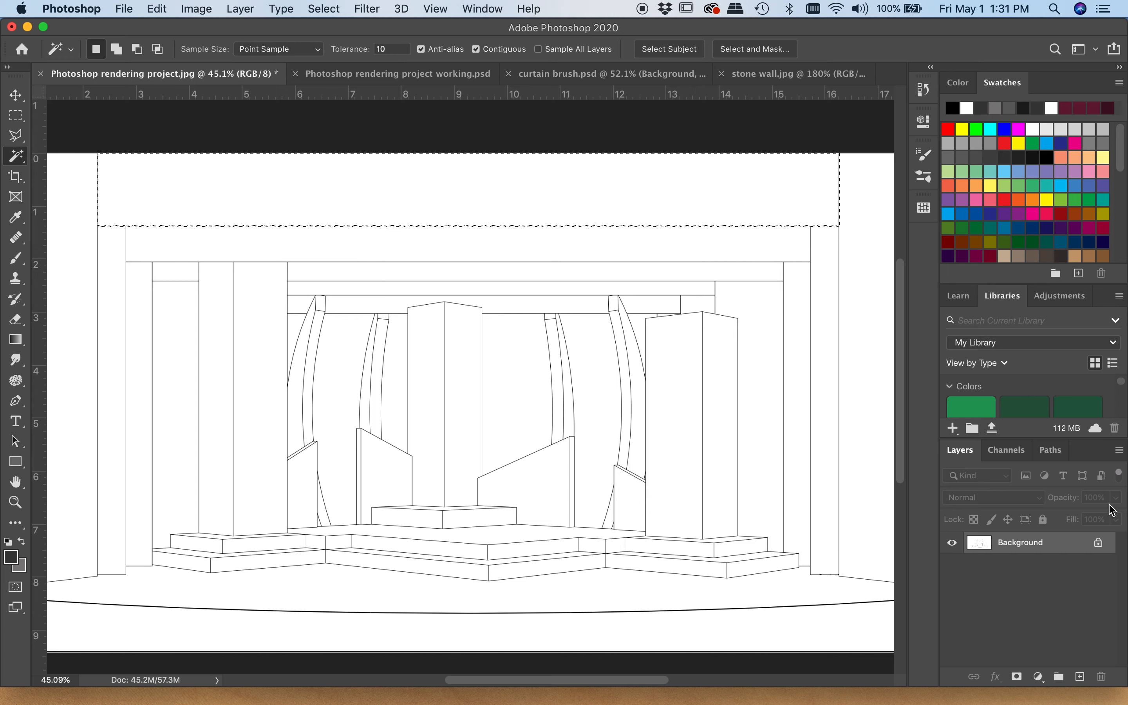
left_click(1015, 450)
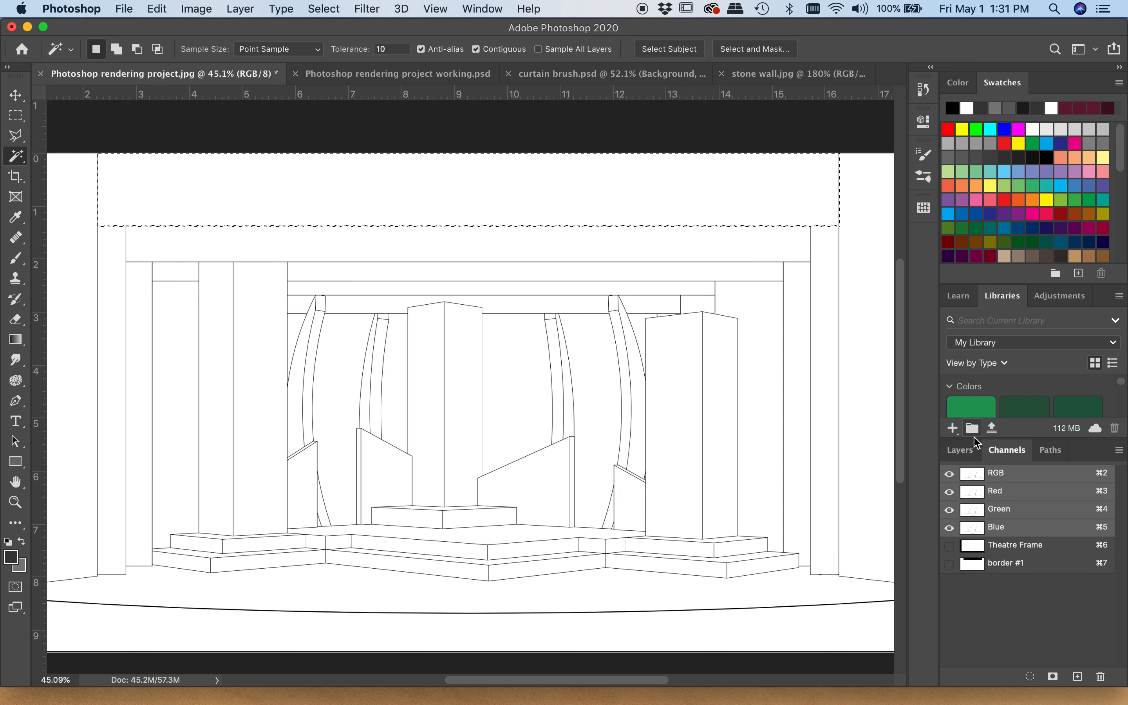
left_click(959, 455)
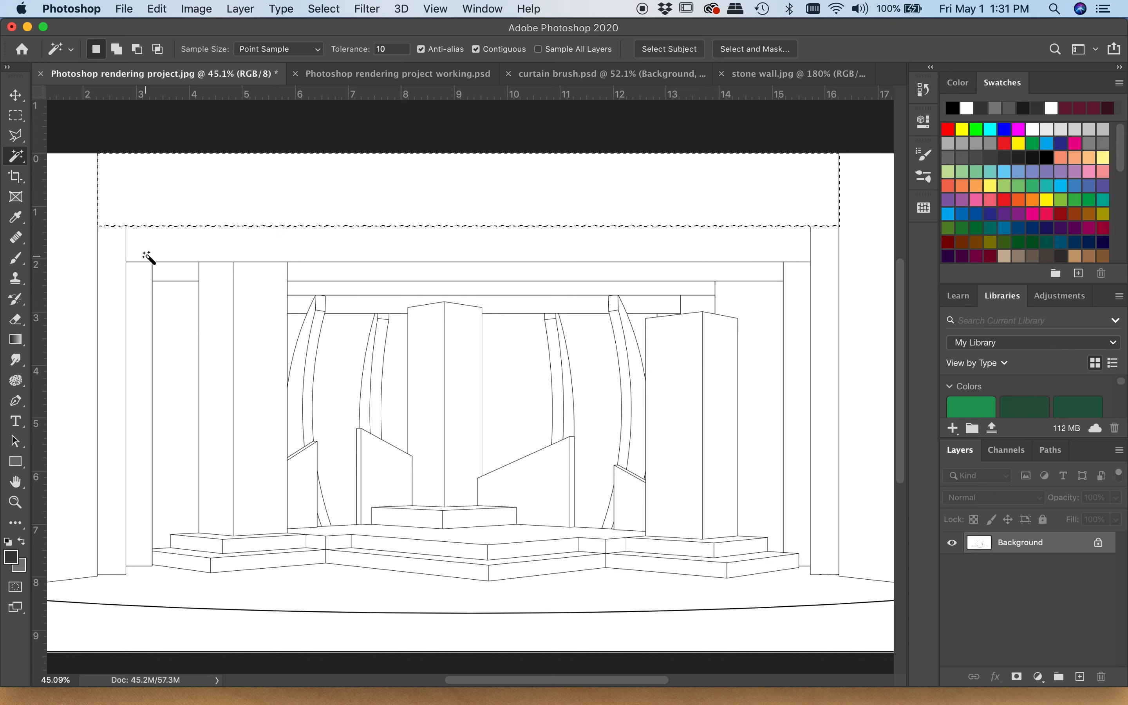
- Select the second border strip just below the wavy line and expand the selection by 2 pixels
left_click(173, 251)
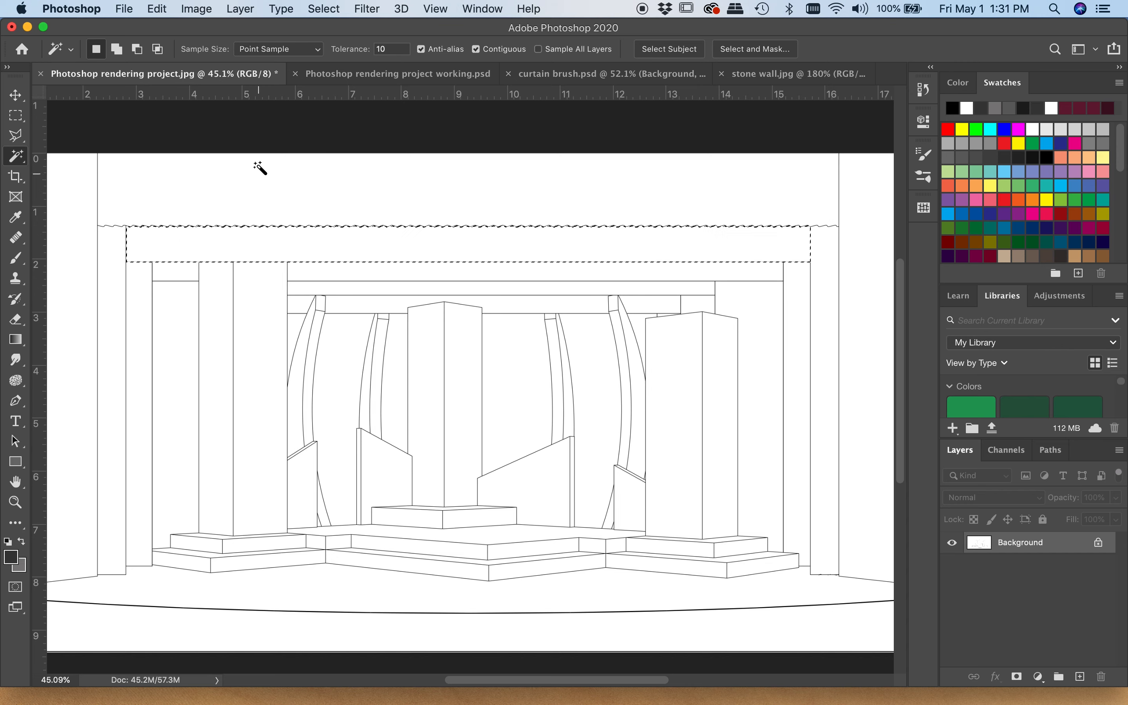
left_click(324, 8)
mouse_move(355, 235)
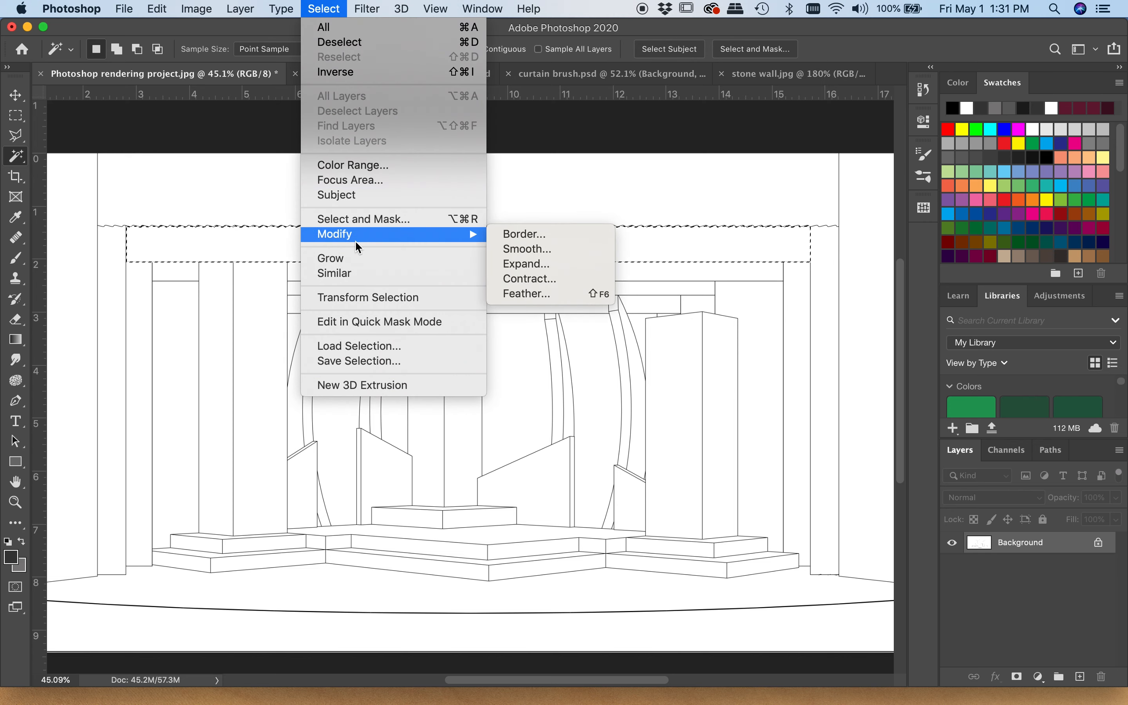
left_click(517, 269)
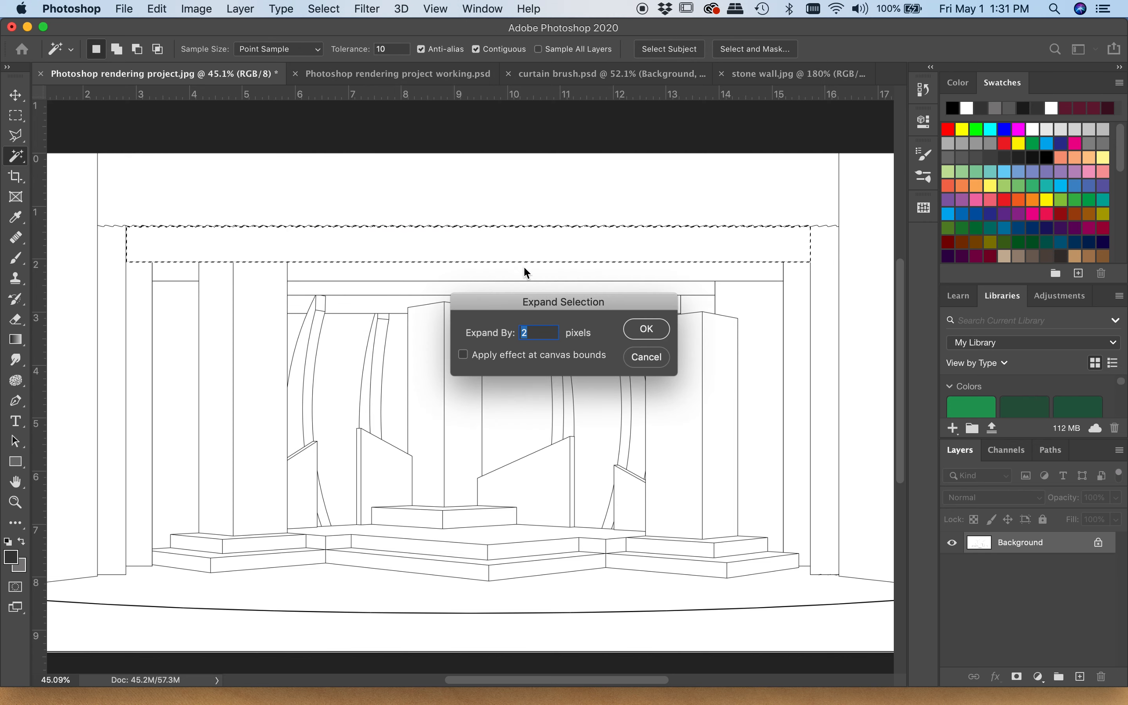
left_click(644, 328)
- Save the expanded second border strip selection as a new channel named "border #2"
left_click(324, 8)
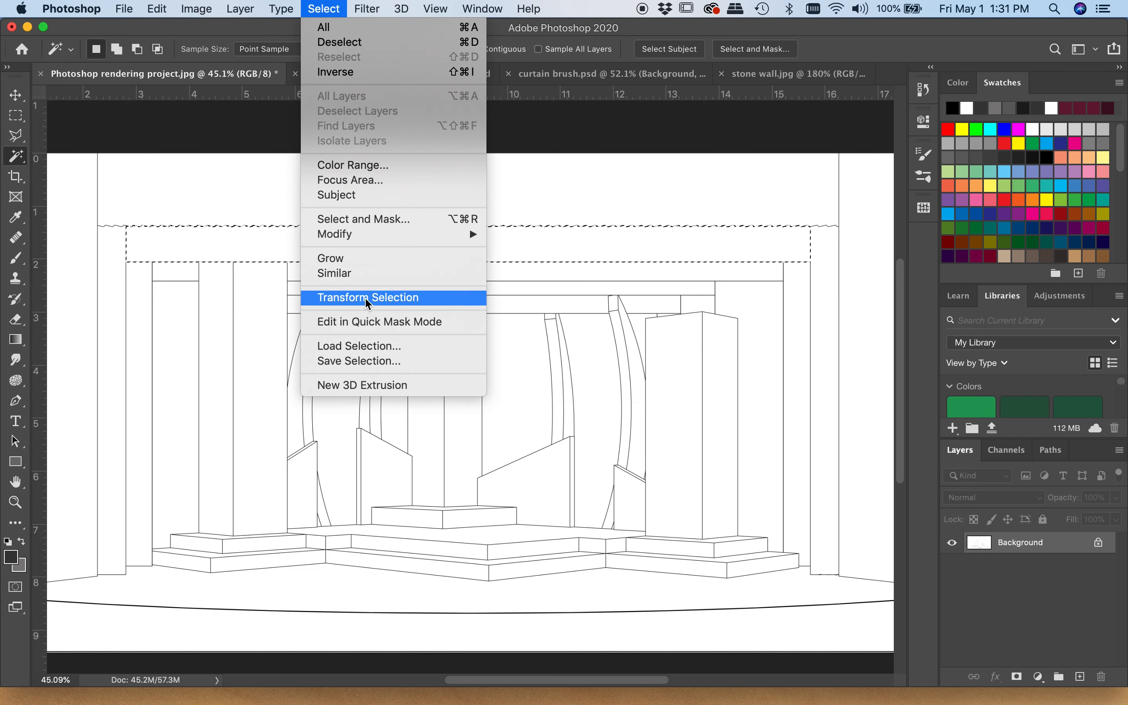
mouse_move(358, 239)
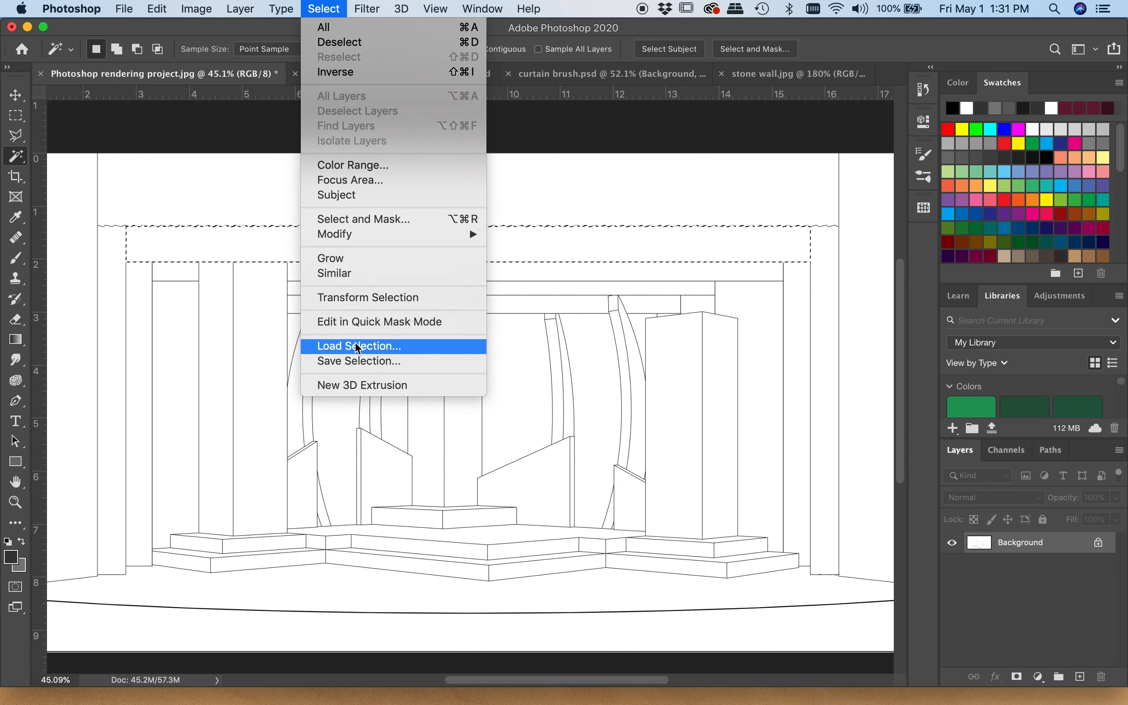
left_click(345, 362)
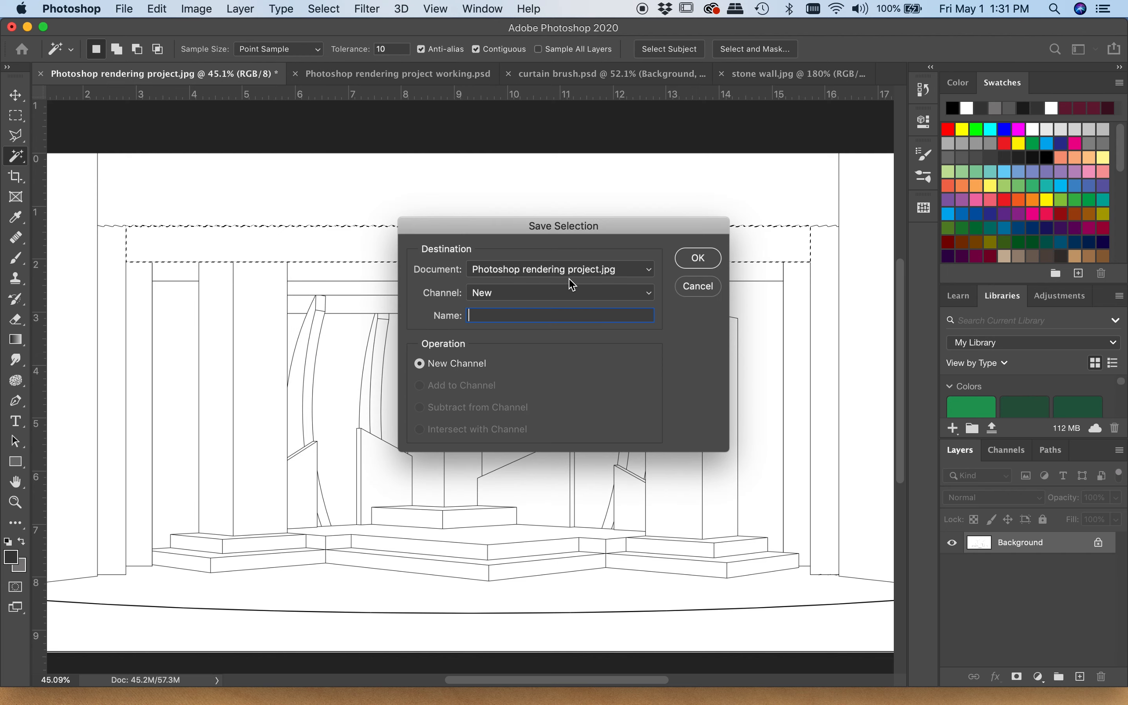
type("border #2")
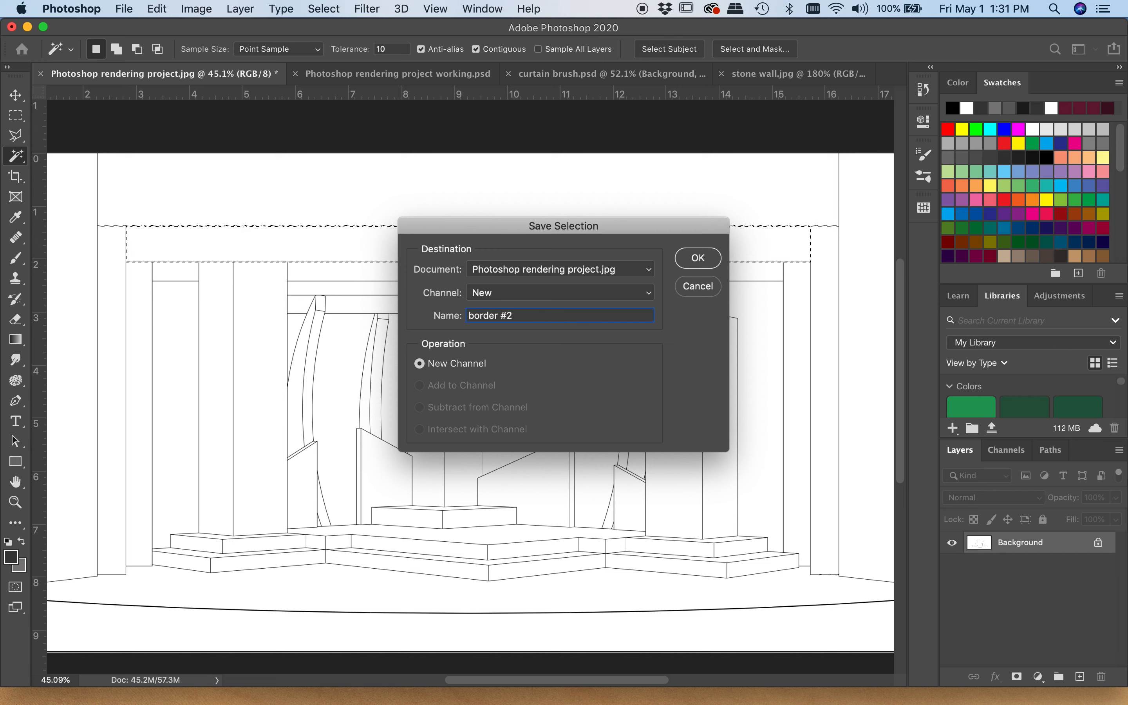
key("Return")
- Select both parts of the third border strip with the Magic Wand and add a rectangular marquee bridging the gap across the tall column
left_click(176, 271)
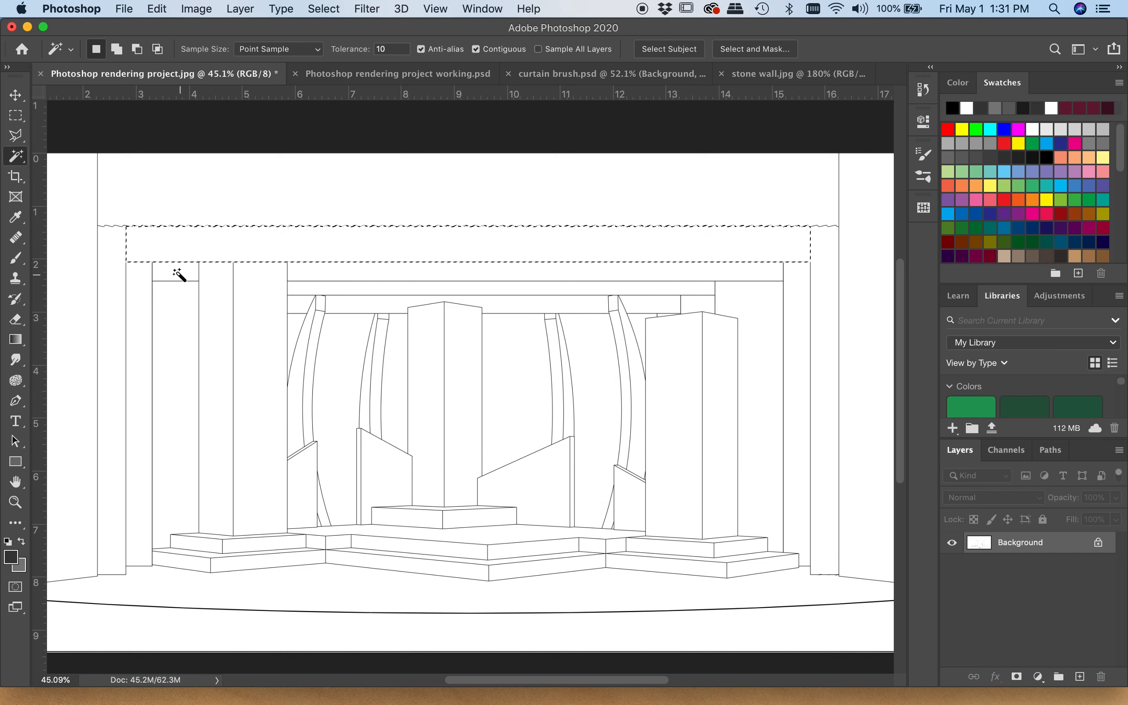
left_click(309, 274, "shift")
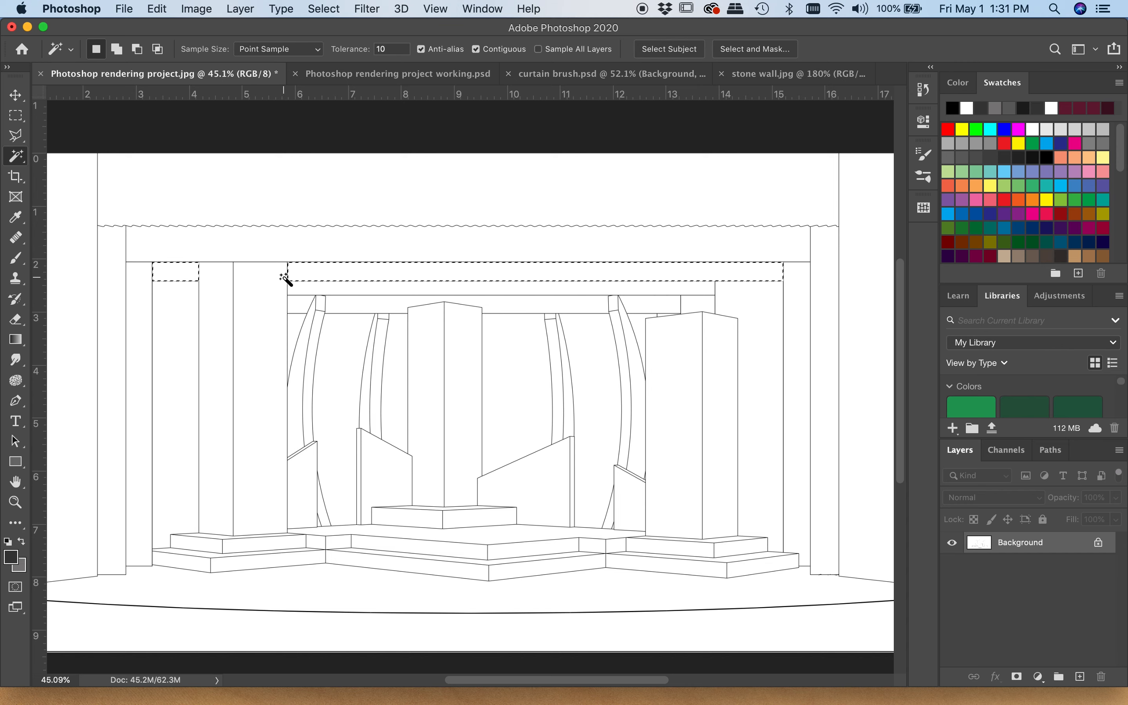
left_click(15, 115)
scroll(177, 278, "up", 3)
scroll(177, 278, "up", 5)
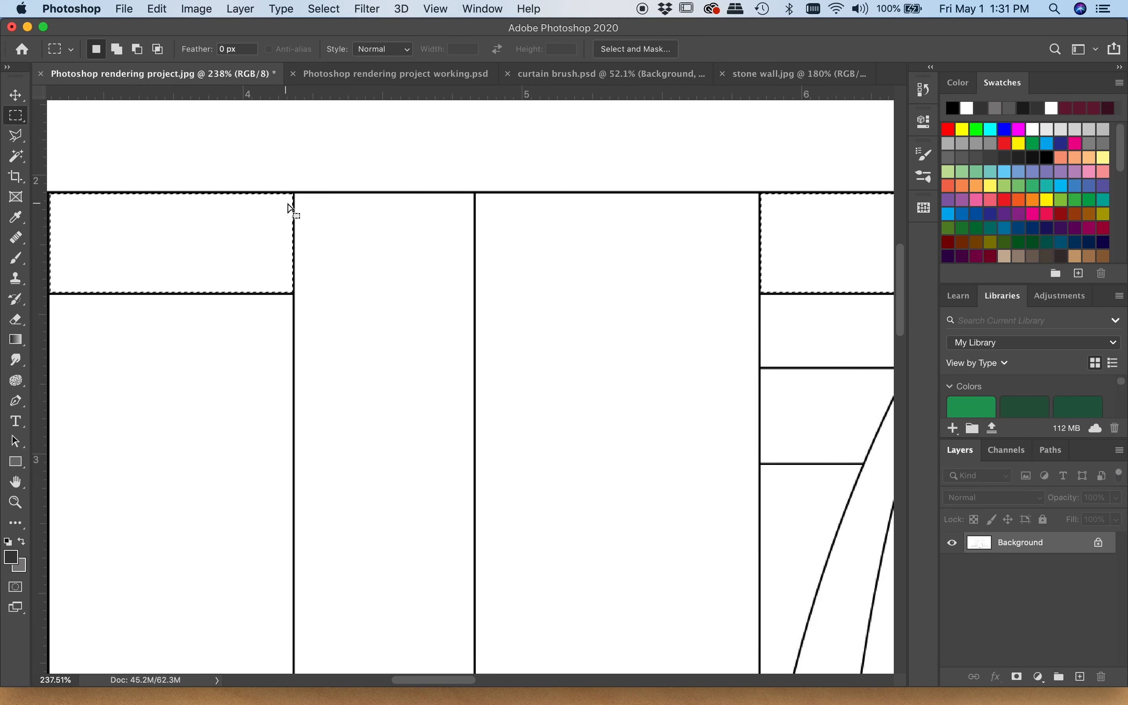
key("shift")
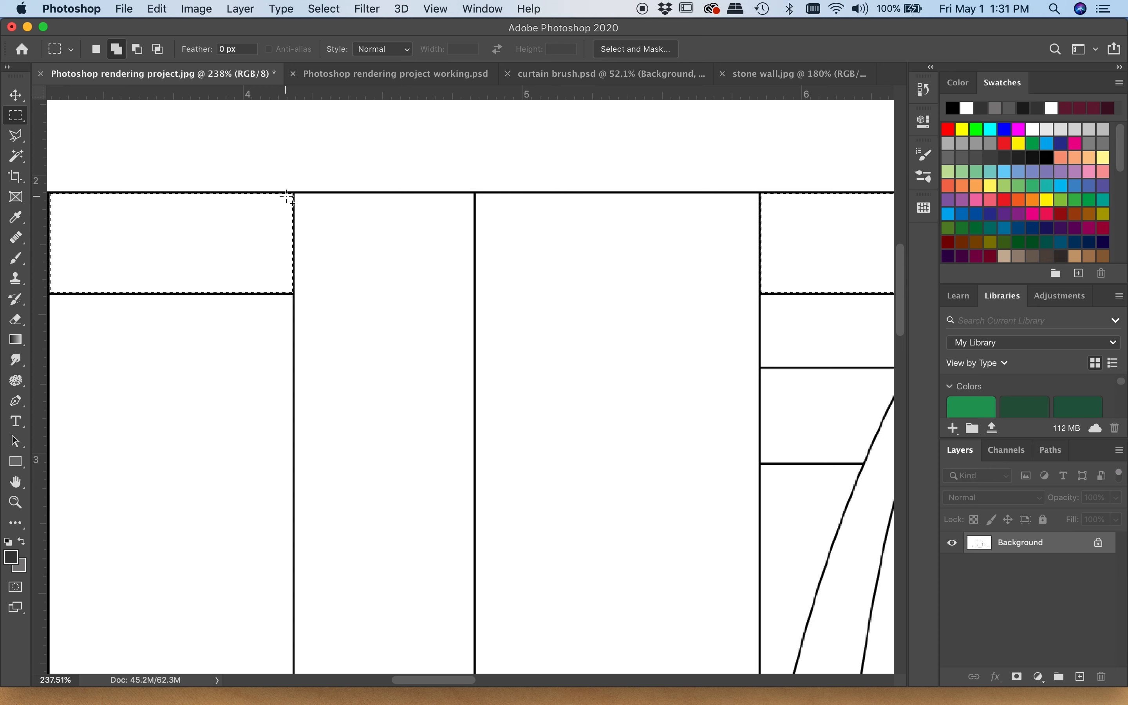
left_click_drag(287, 195, 772, 292)
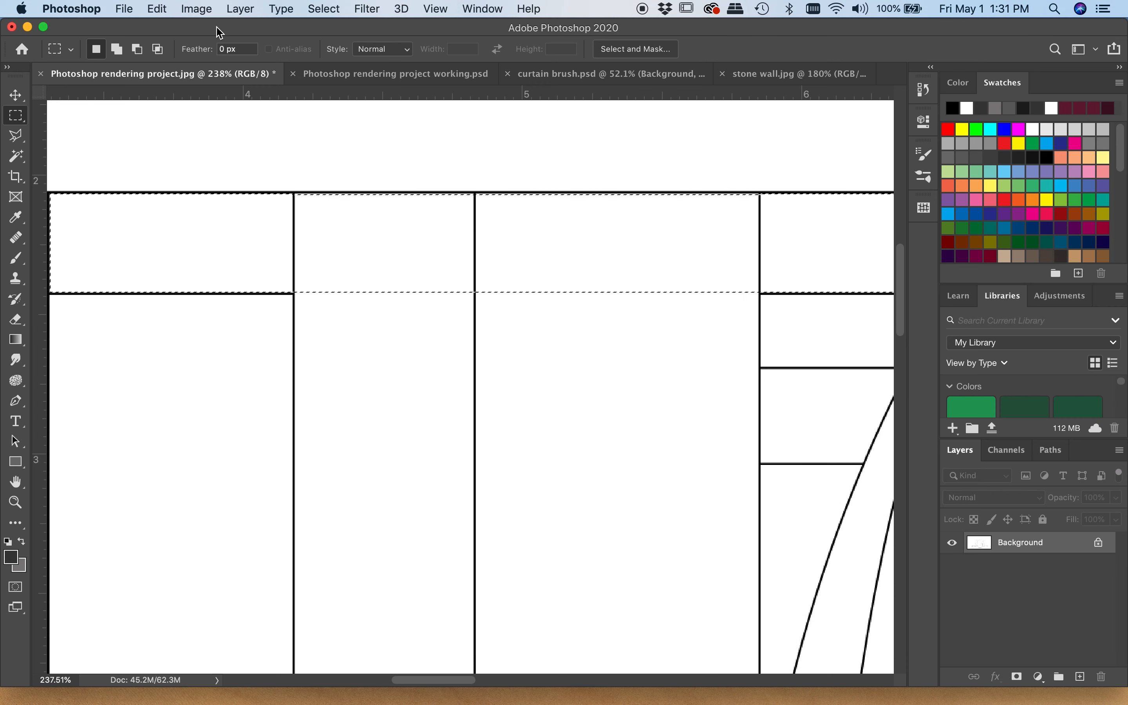
- Expand the combined third border strip selection by 2 pixels
left_click(324, 8)
mouse_move(359, 238)
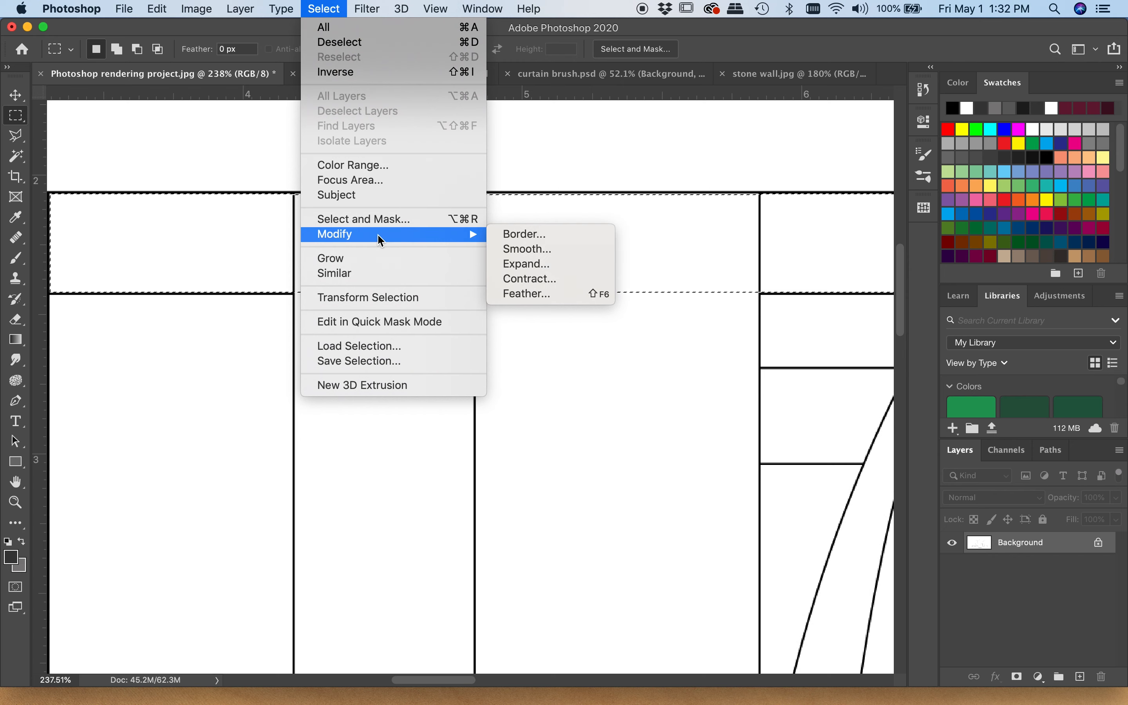
left_click(524, 263)
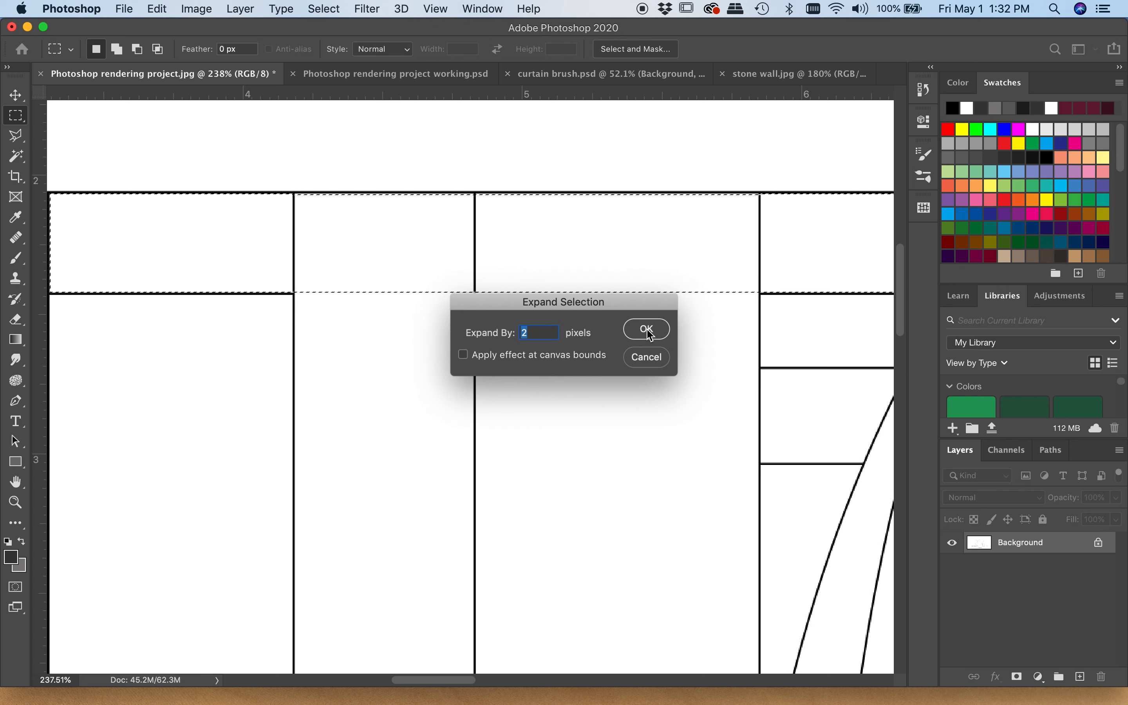
left_click(648, 329)
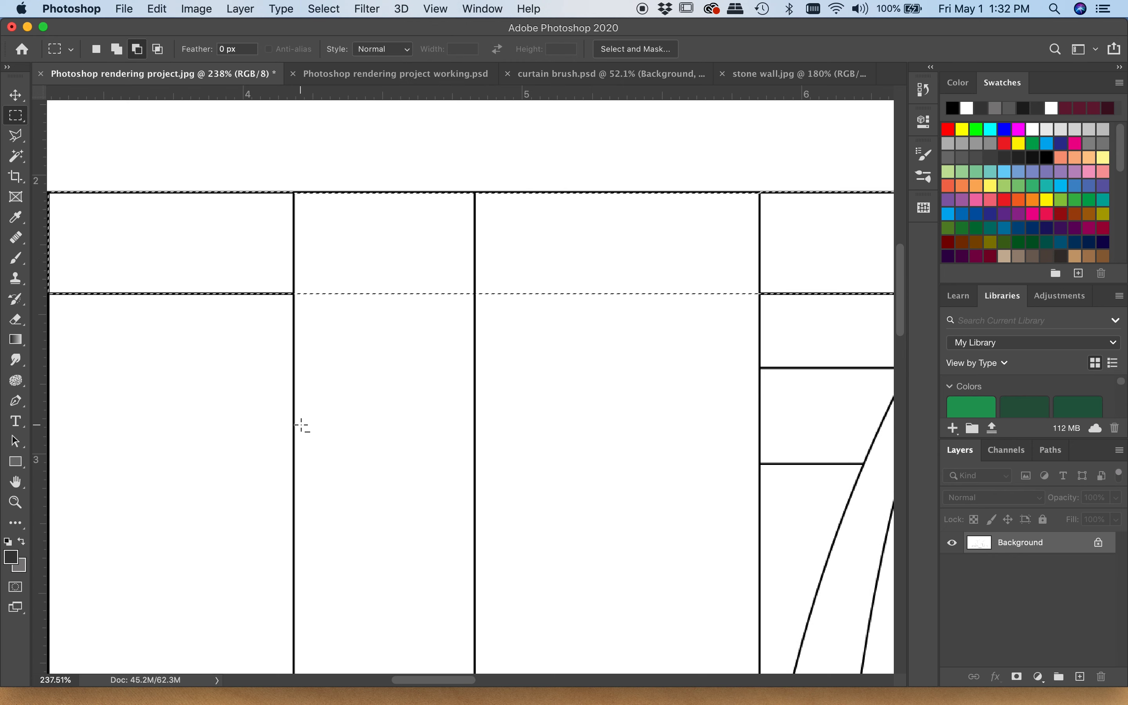
- Save the expanded third border strip selection as a new channel named "border #3"
scroll(302, 428, "down", 5)
scroll(302, 425, "down", 2)
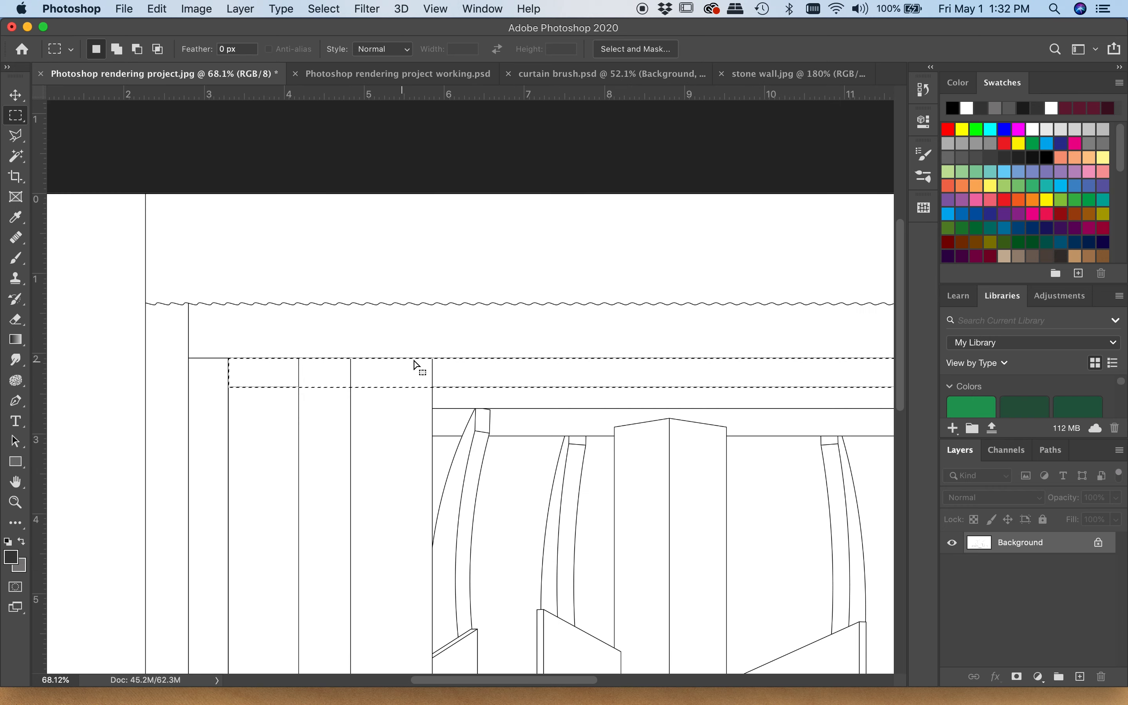
scroll(362, 469, "right", 3)
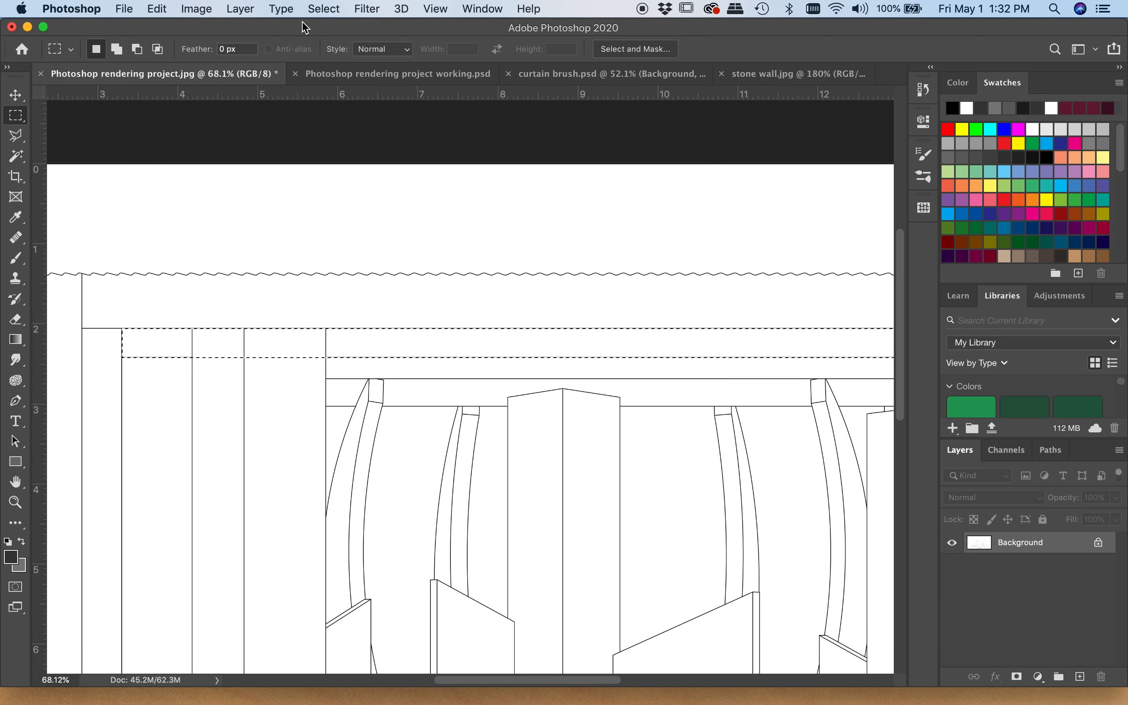
left_click(323, 8)
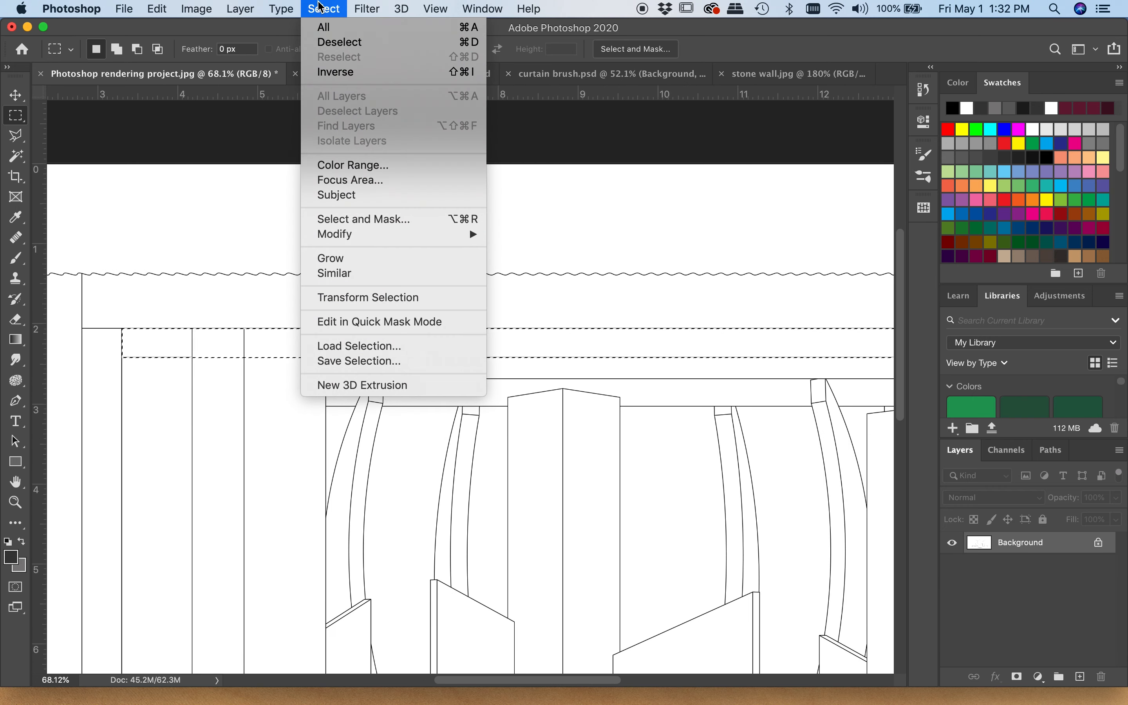
left_click(365, 360)
type("b")
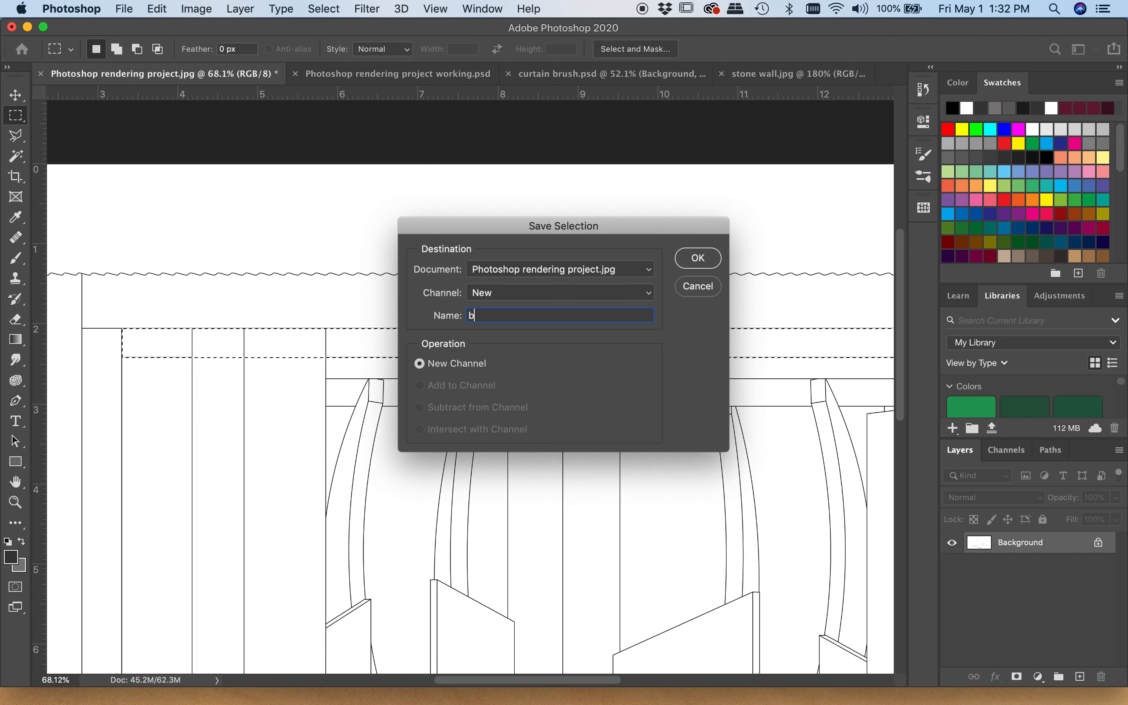
type("order #3")
left_click(699, 258)
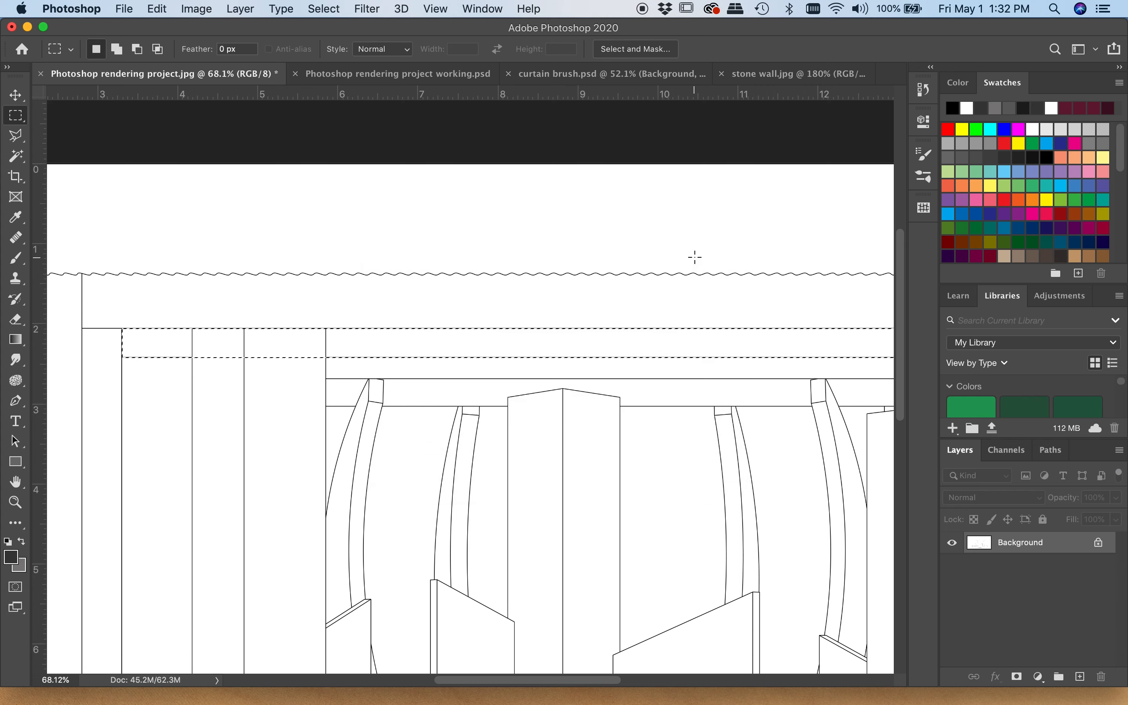
- Select the fourth border strip, directly below the third, with the Magic Wand and expand the selection by 2 pixels
scroll(349, 365, "right", 7)
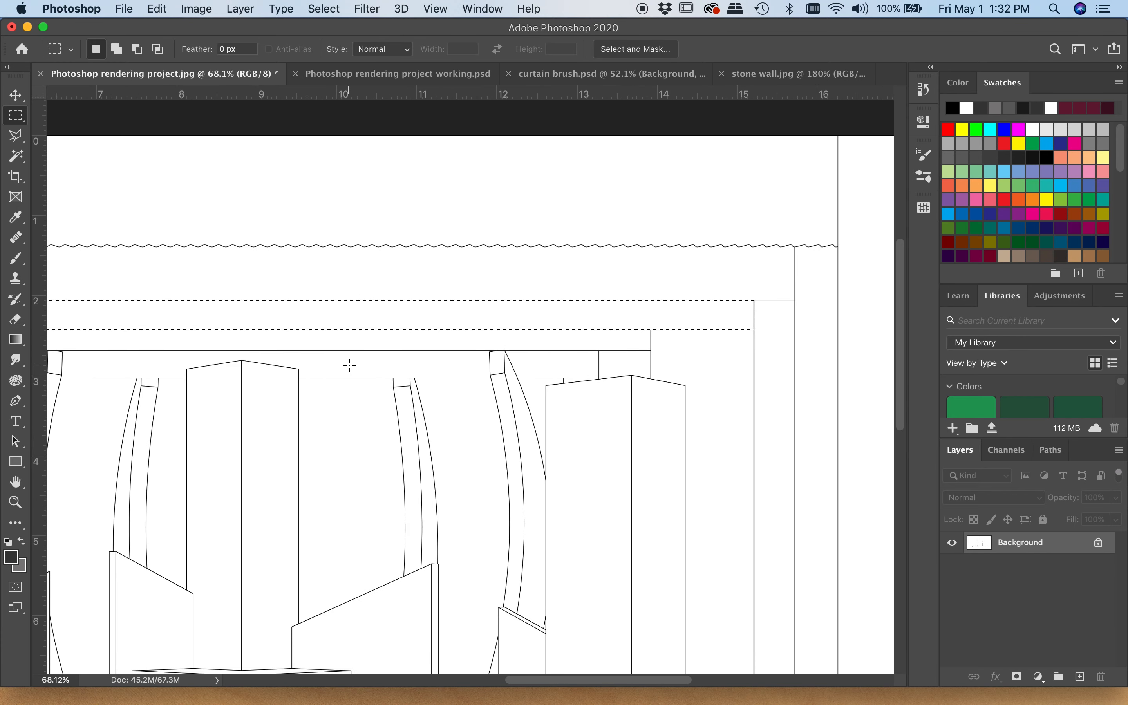
scroll(349, 365, "left", 4)
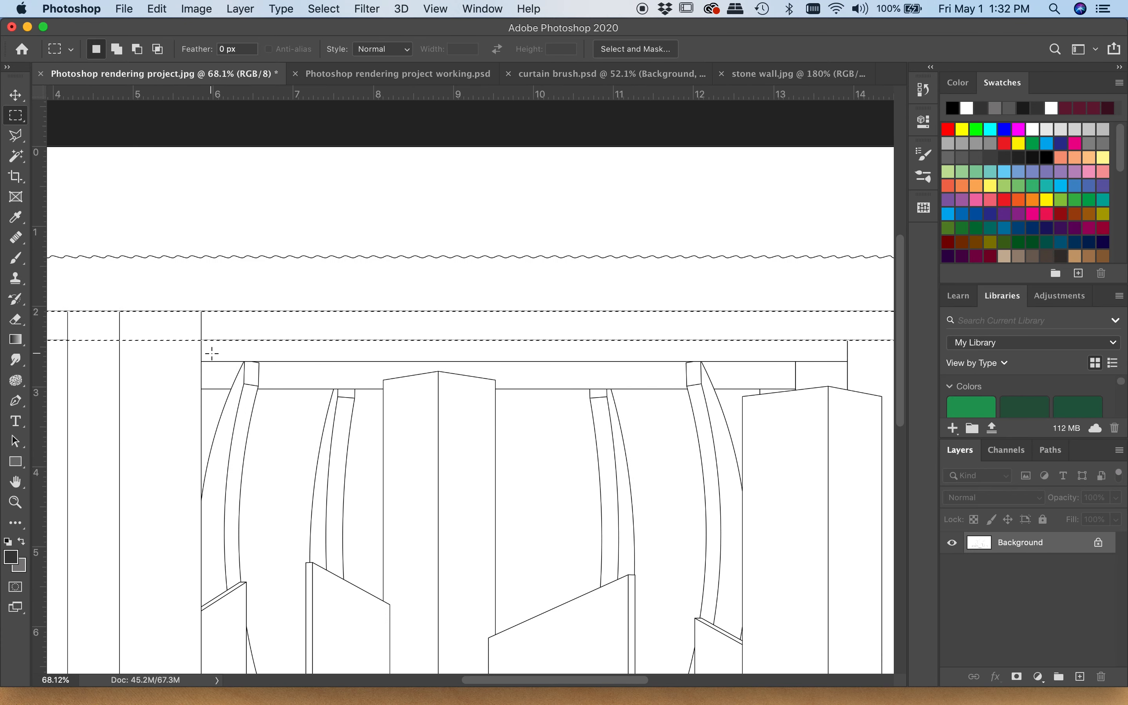
left_click(15, 155)
left_click(222, 357)
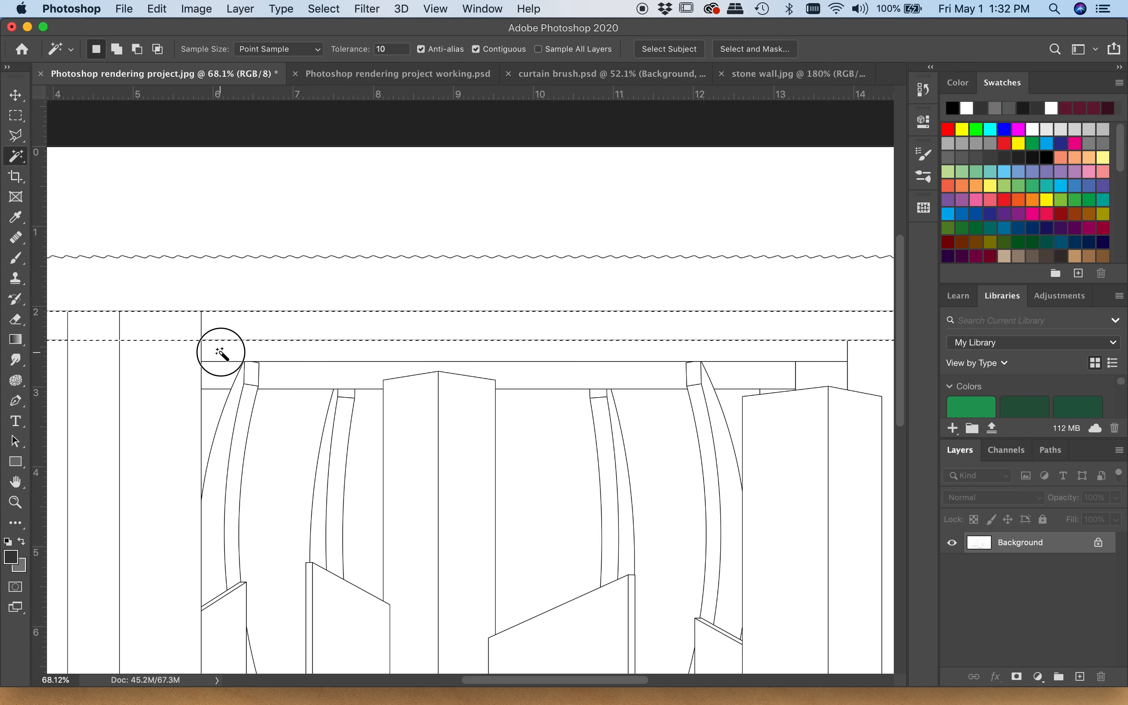
left_click(324, 8)
mouse_move(370, 234)
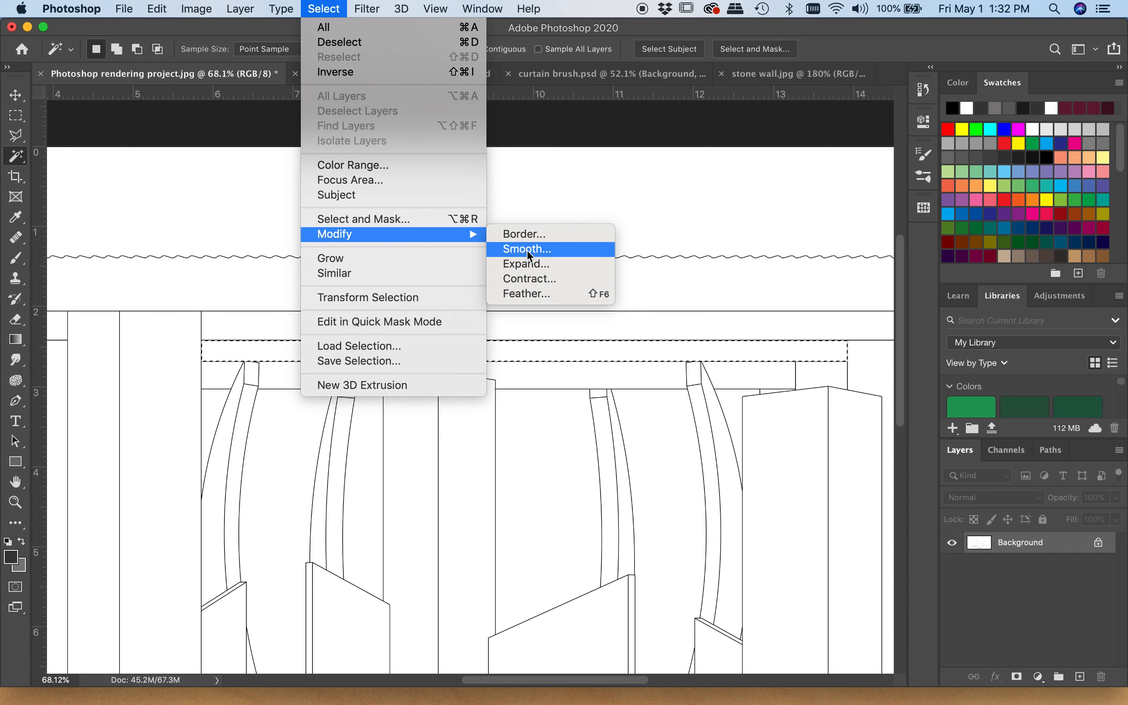
left_click(530, 264)
left_click(645, 329)
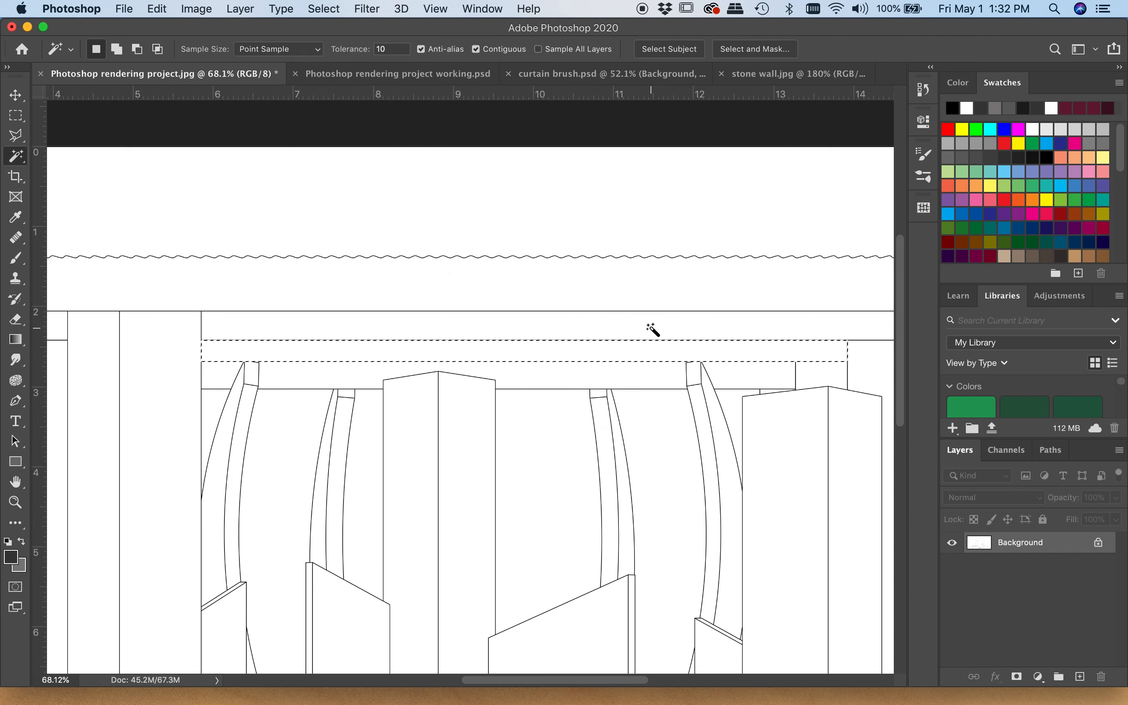
- Save the expanded fourth border strip selection as a new channel named "border #4"
left_click(322, 8)
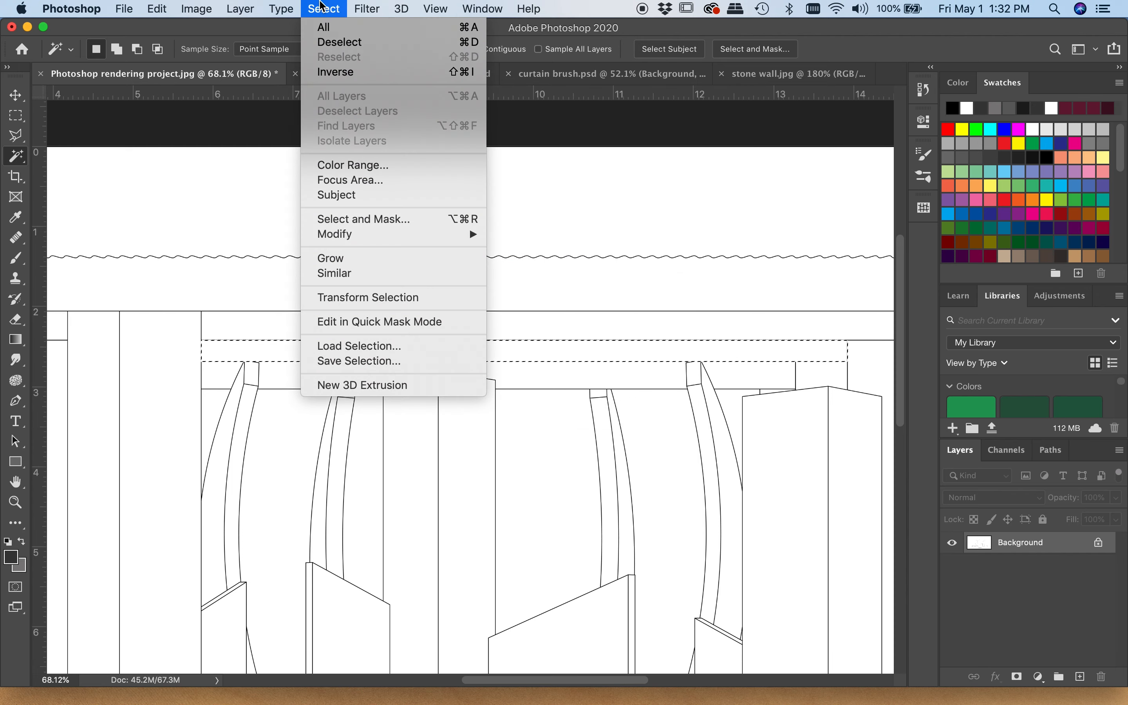
left_click(360, 361)
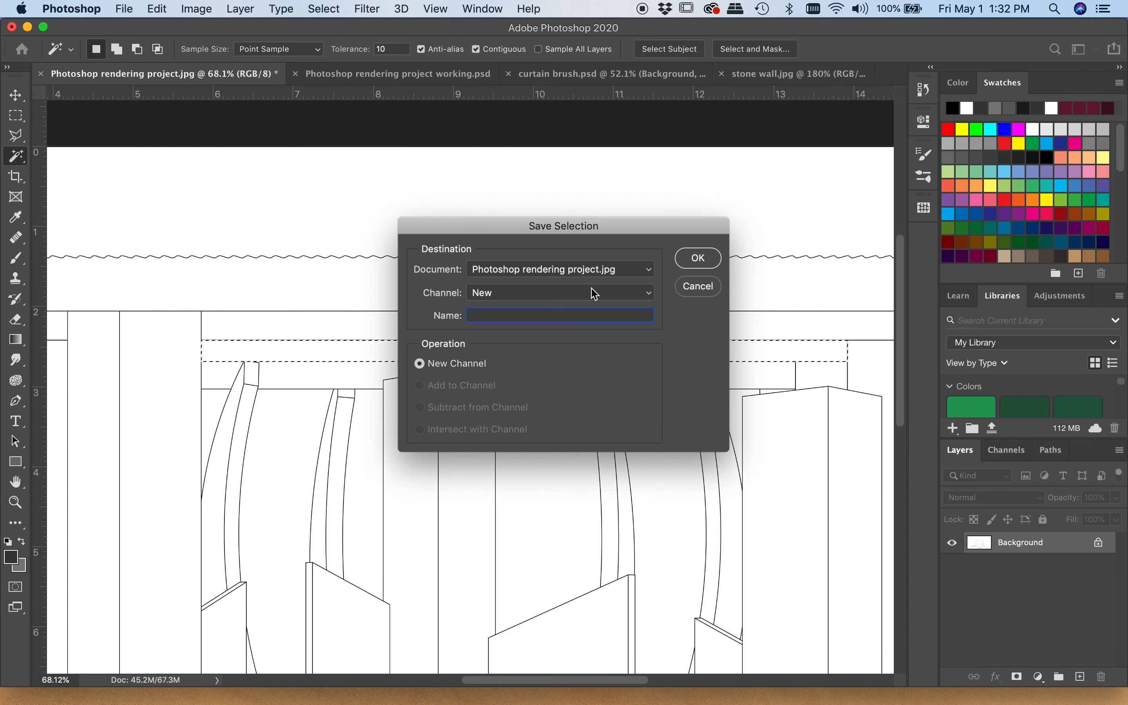
type("border #4")
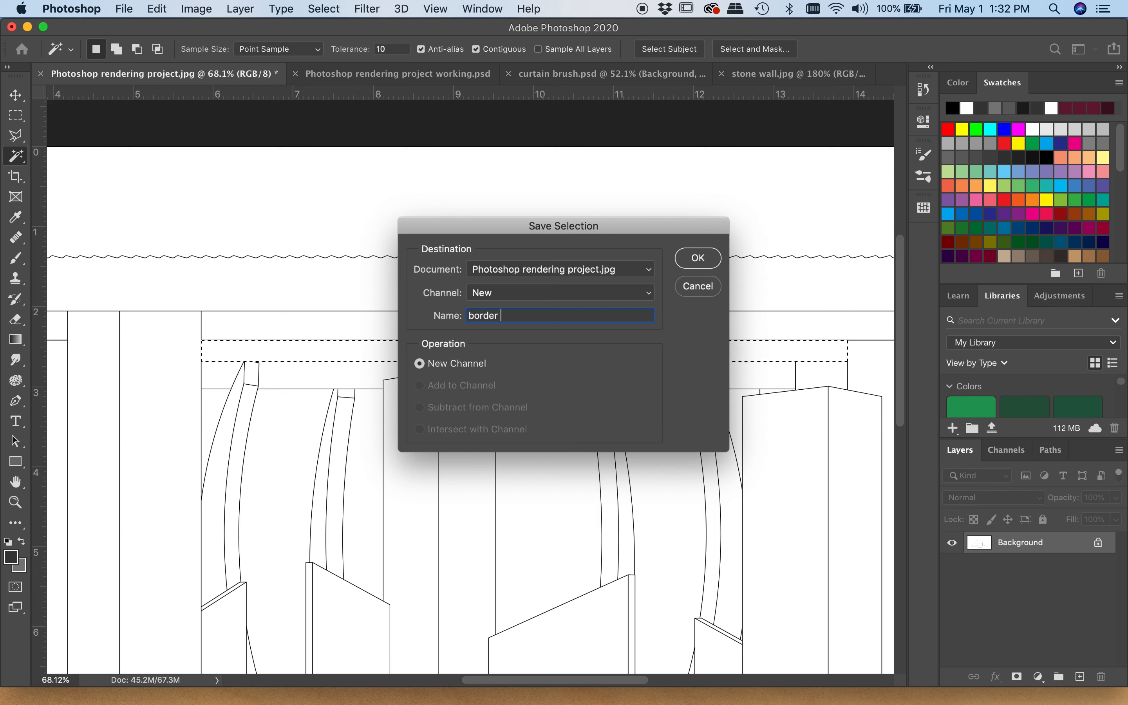
left_click(695, 261)
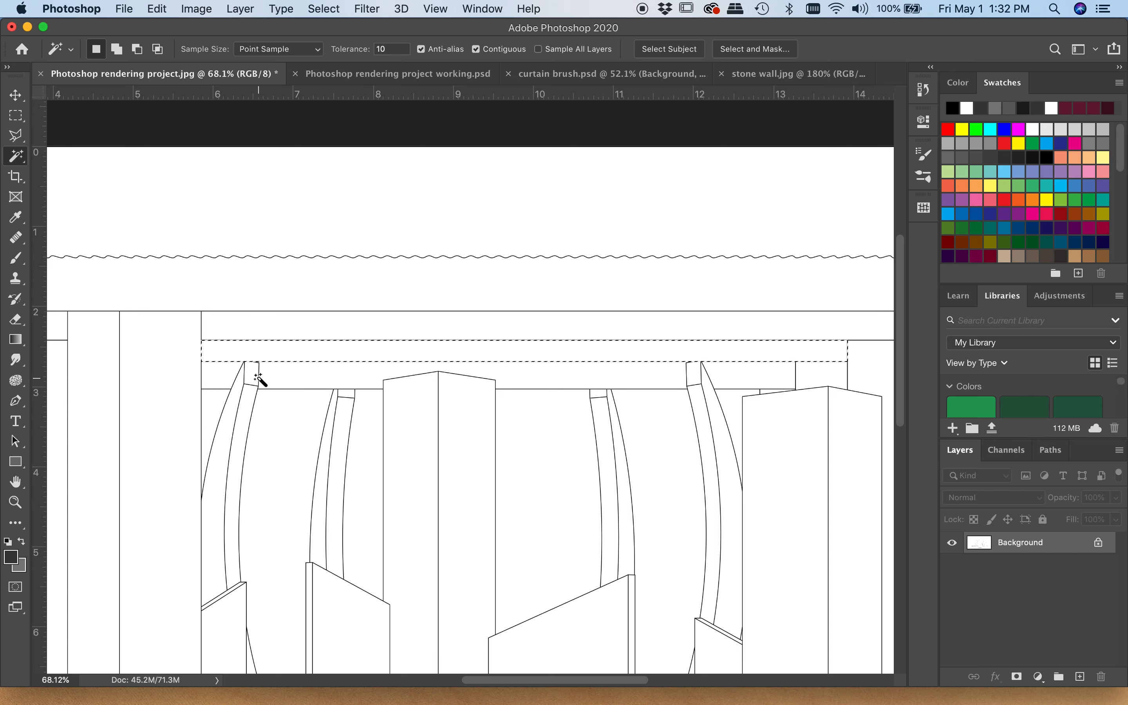
- Clear the selection and draw a rectangular marquee over the whole fifth border strip, across the tops of the curved pieces and center column
key("m")
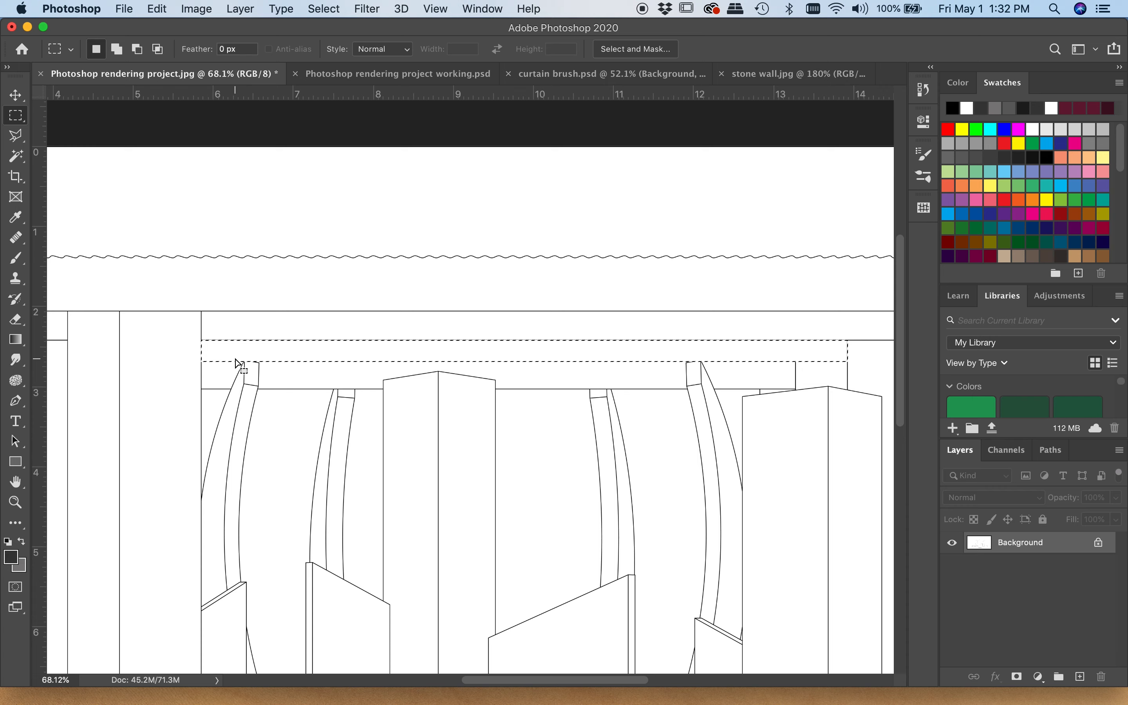
scroll(201, 374, "up", 5)
scroll(201, 374, "down", 6)
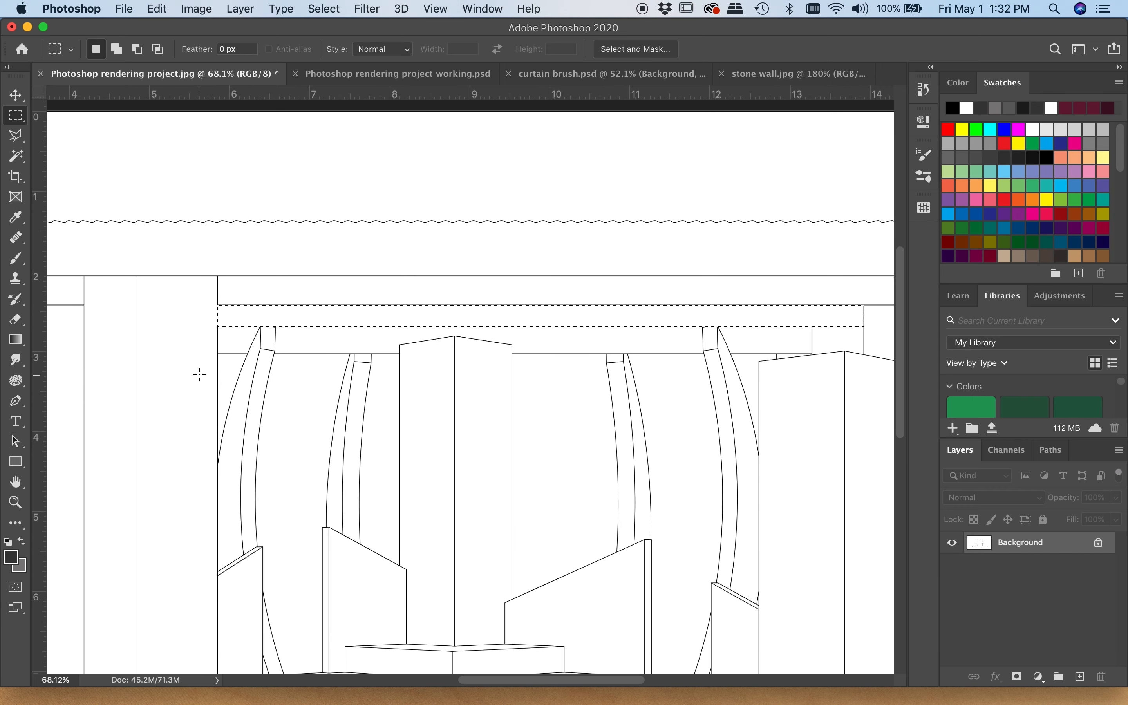
left_click(322, 9)
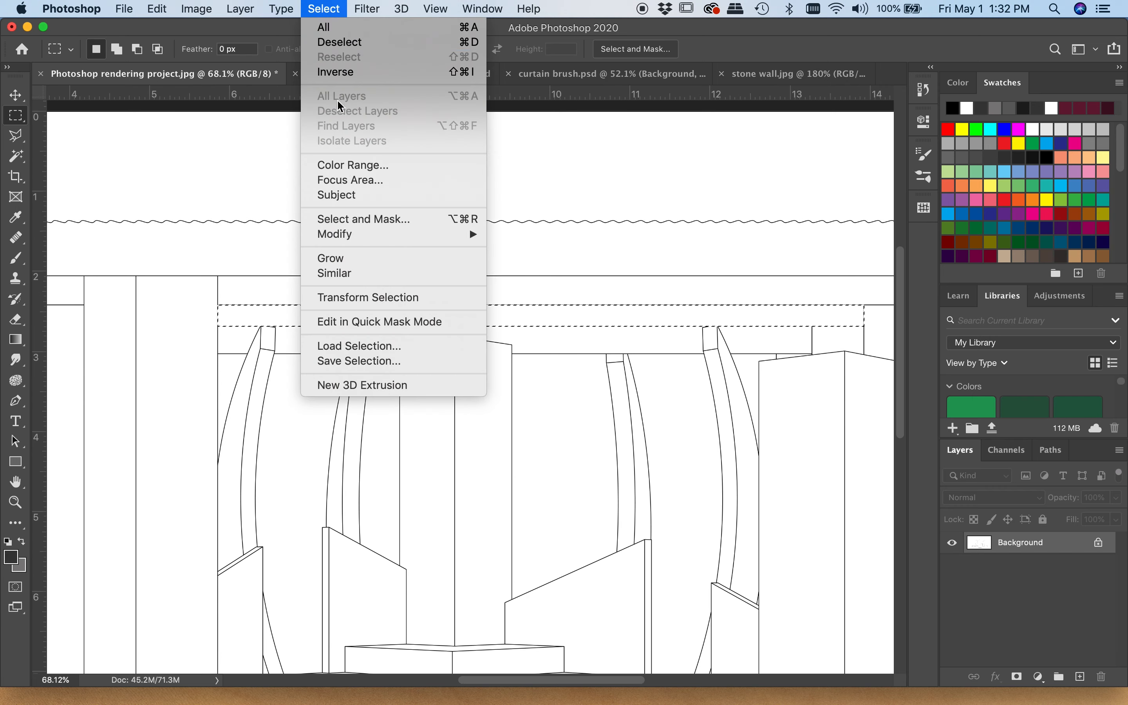
left_click(338, 43)
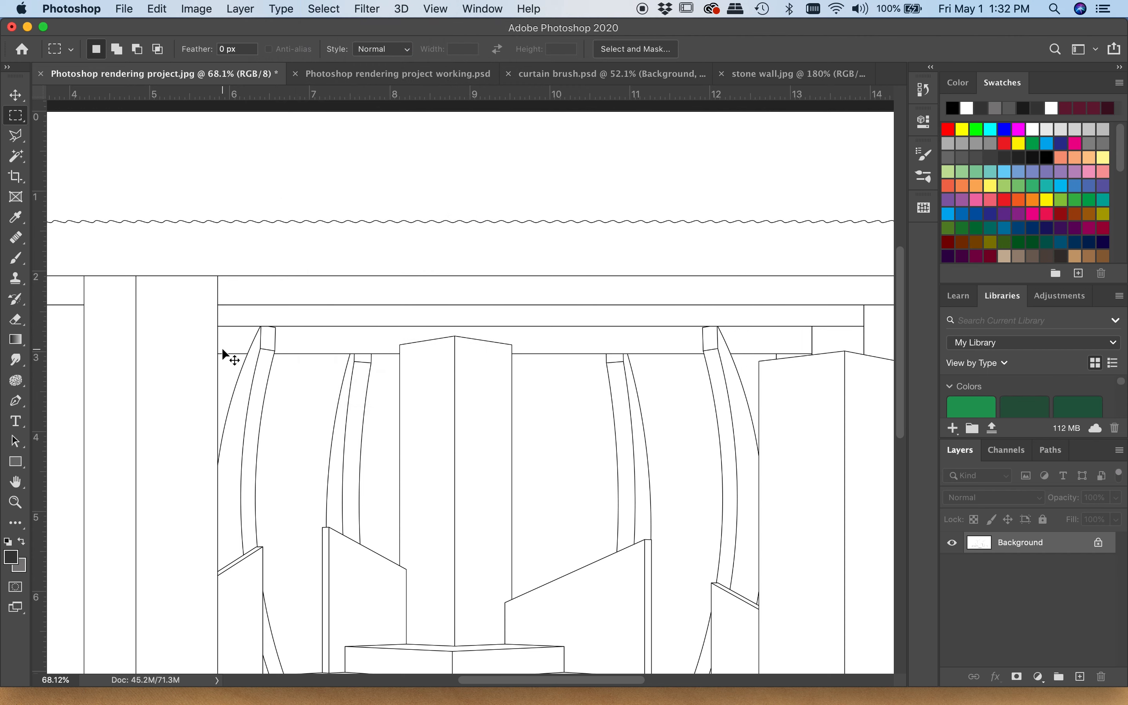
scroll(223, 349, "up", 6)
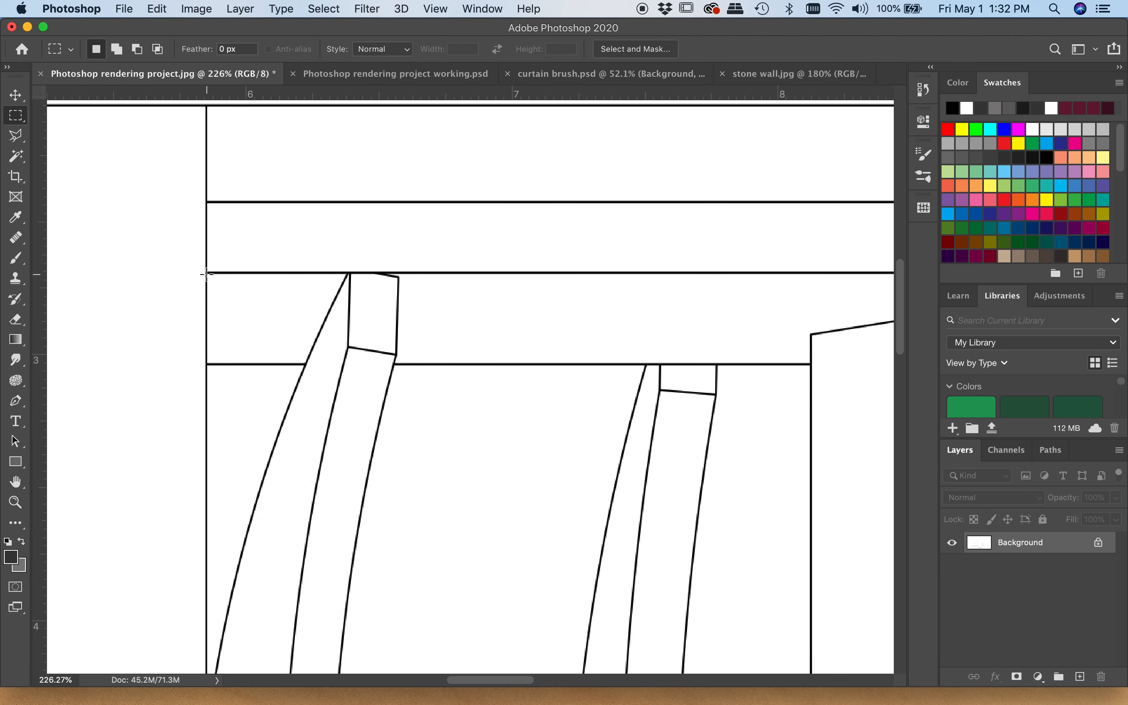
left_click_drag(206, 272, 631, 351)
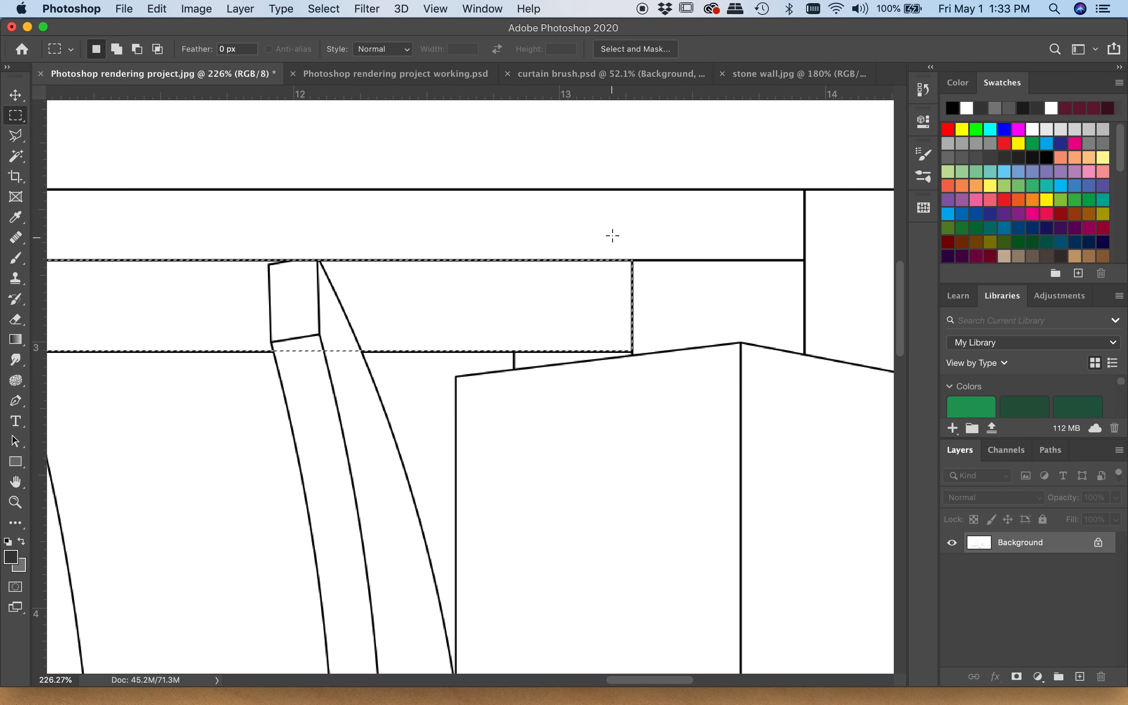
- Save the rectangular fifth border strip selection as a new channel named "border #5"
left_click(322, 9)
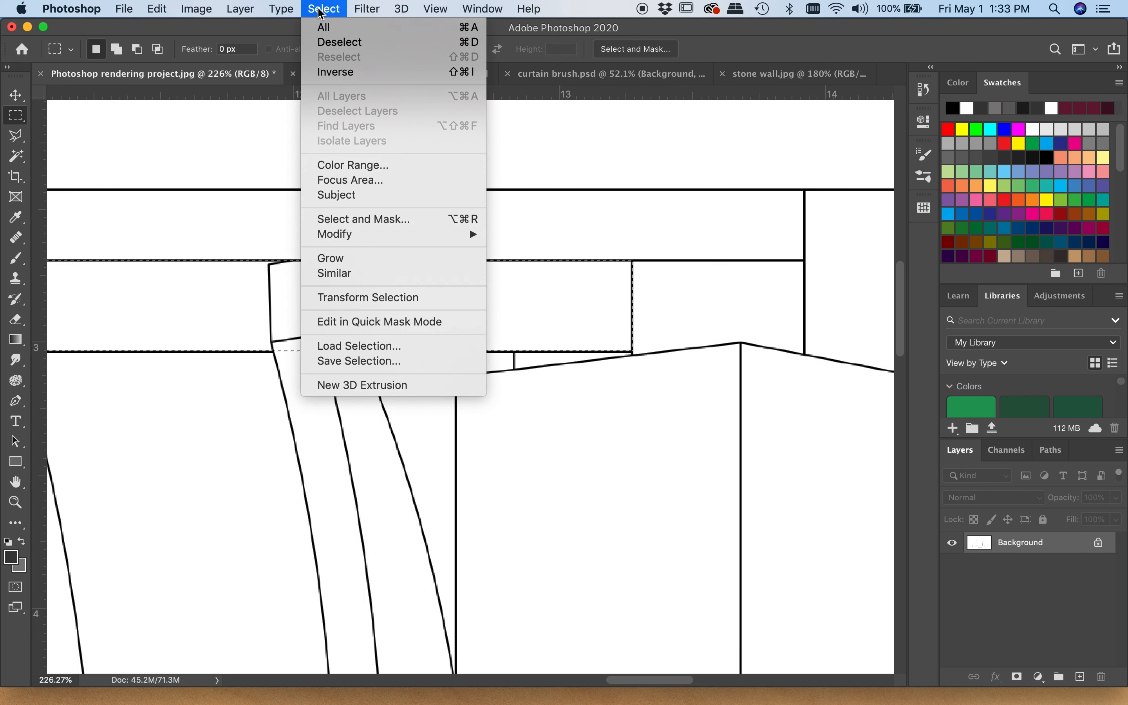
mouse_move(382, 235)
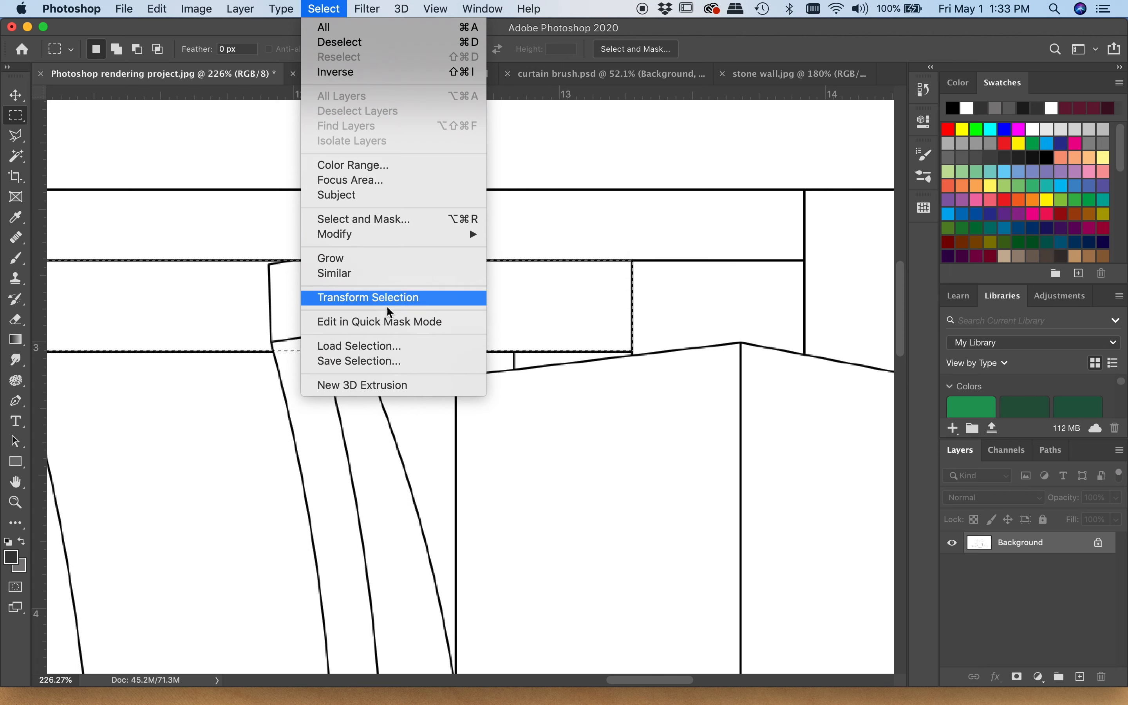
left_click(390, 361)
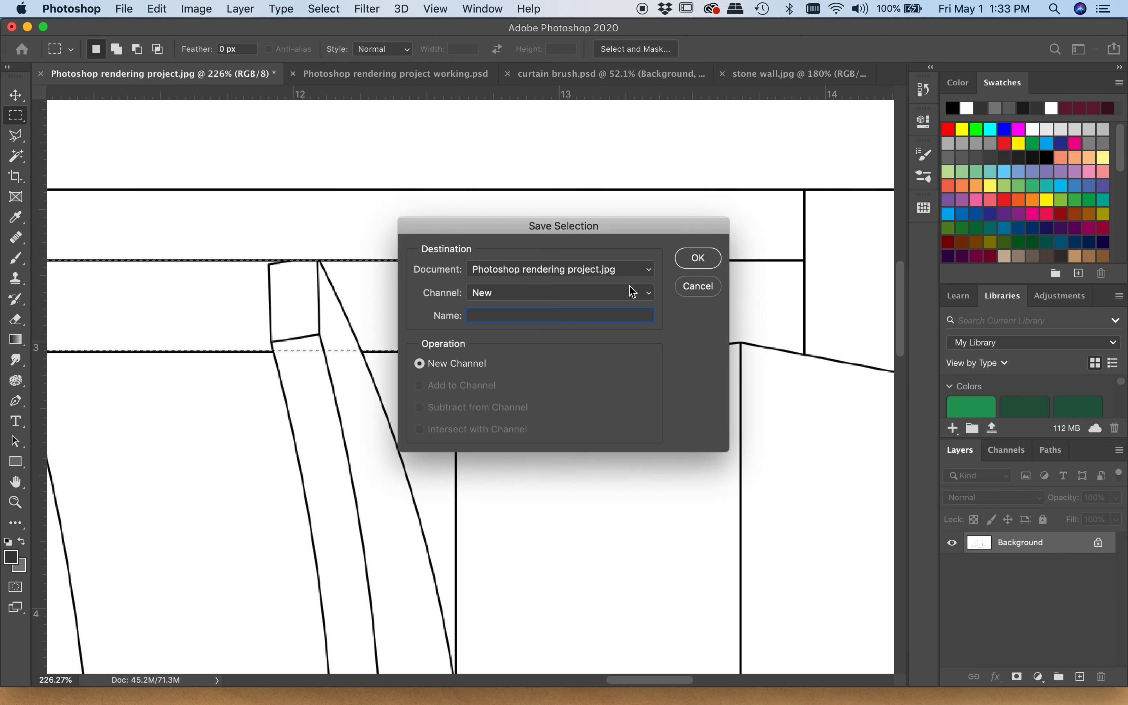
type("border")
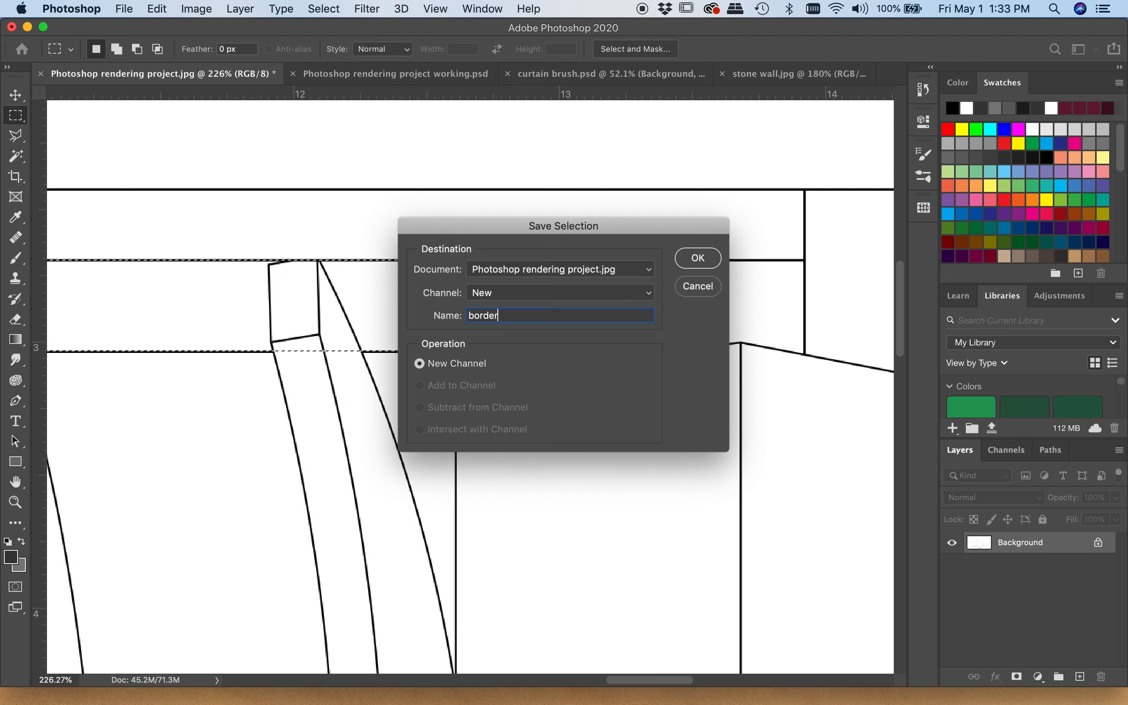
type(" #")
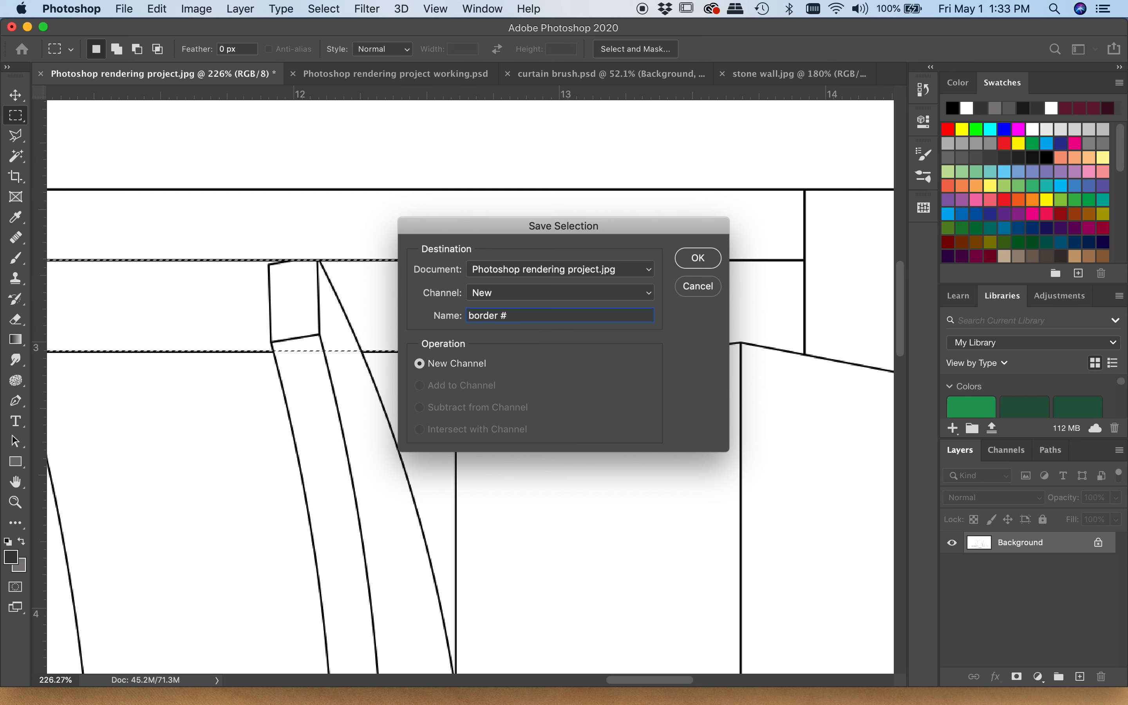
type("1")
key("Return")
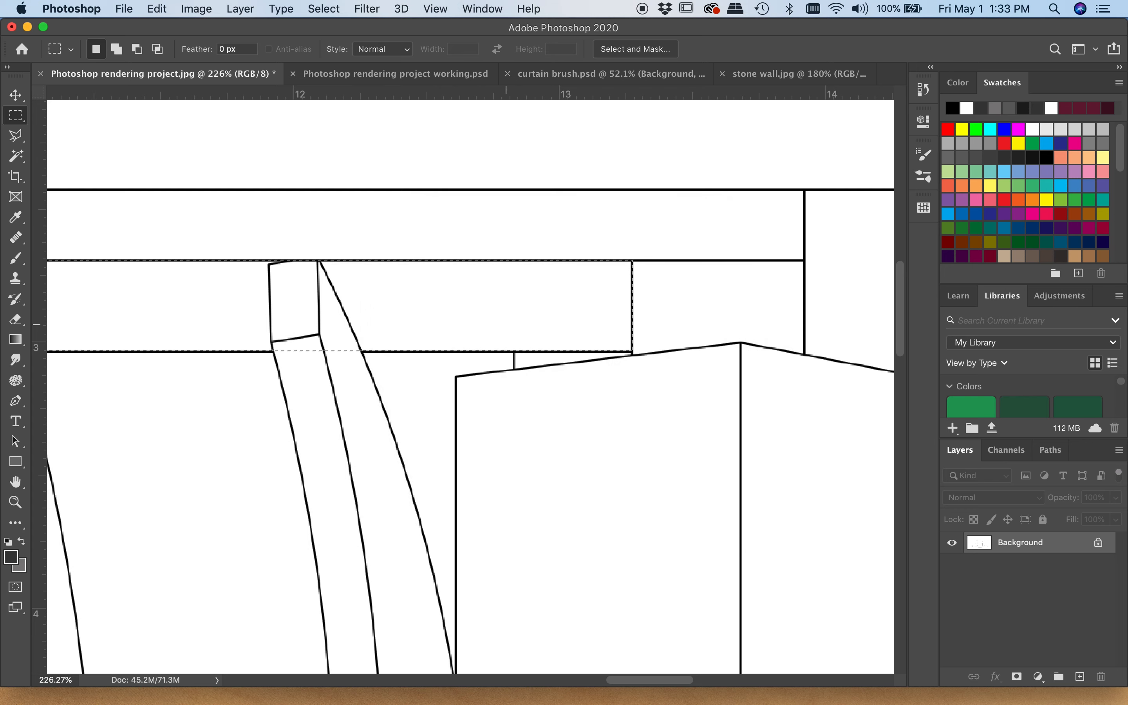
- Review the saved Theatre Frame, border, legs and stage floor channels in the channels list
scroll(578, 413, "down", 6)
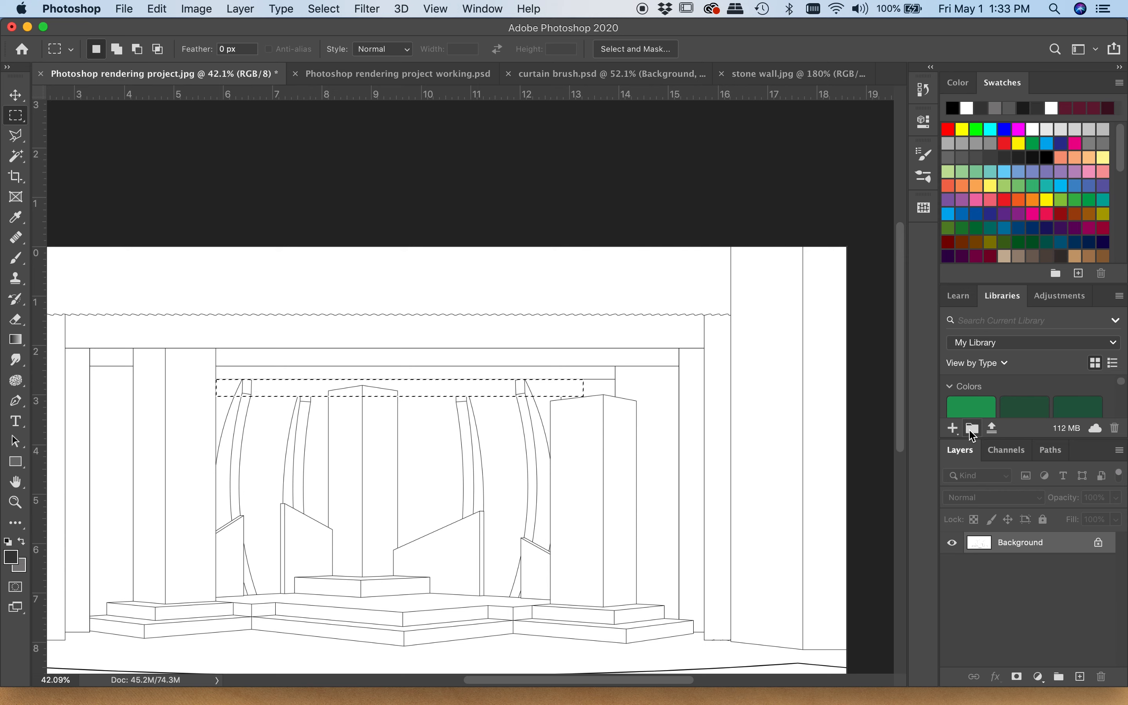
left_click(1009, 450)
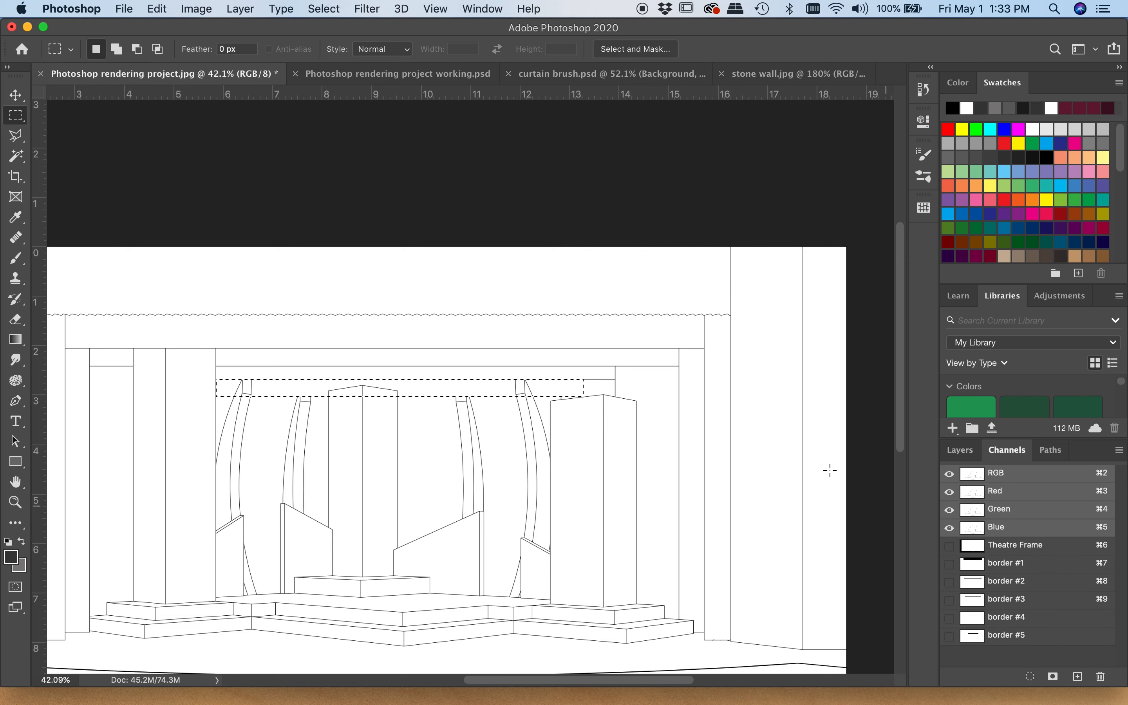
scroll(111, 408, "left", 2)
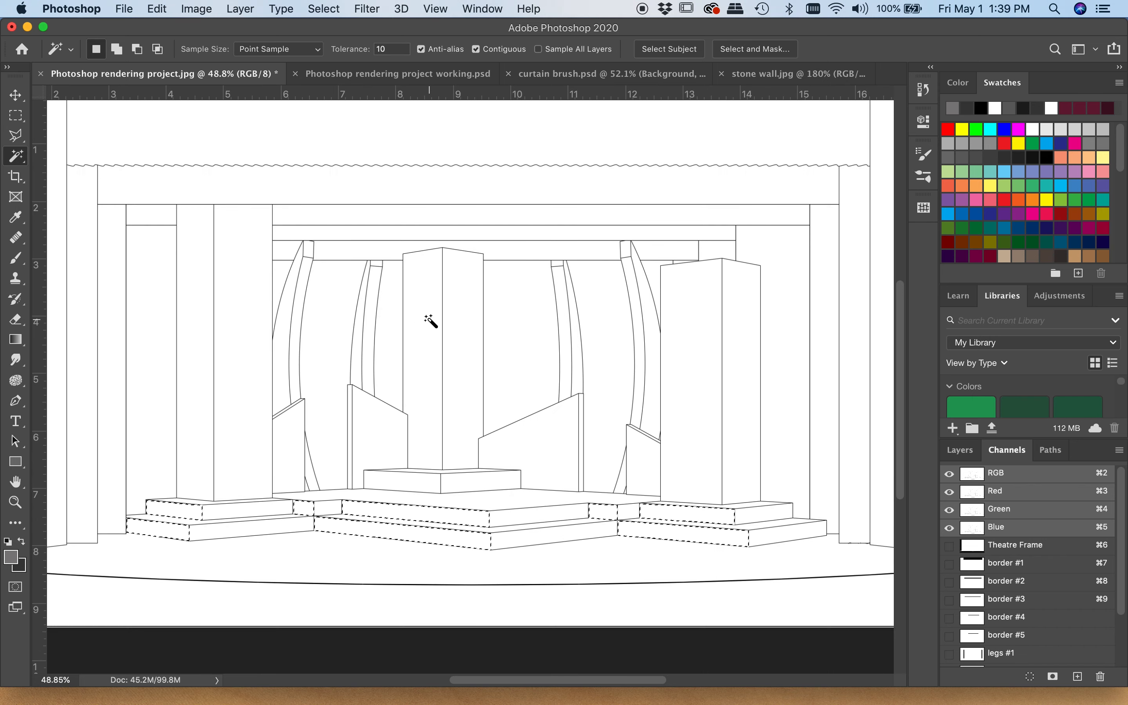
scroll(429, 320, "down", 1)
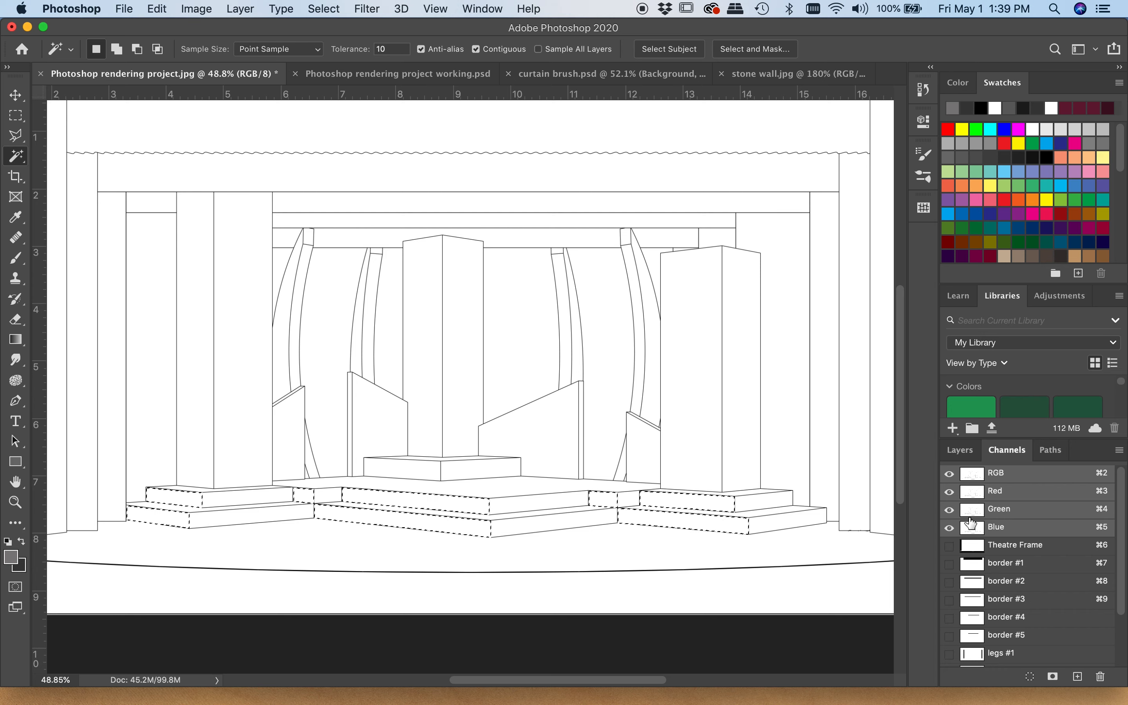
scroll(1054, 570, "down", 3)
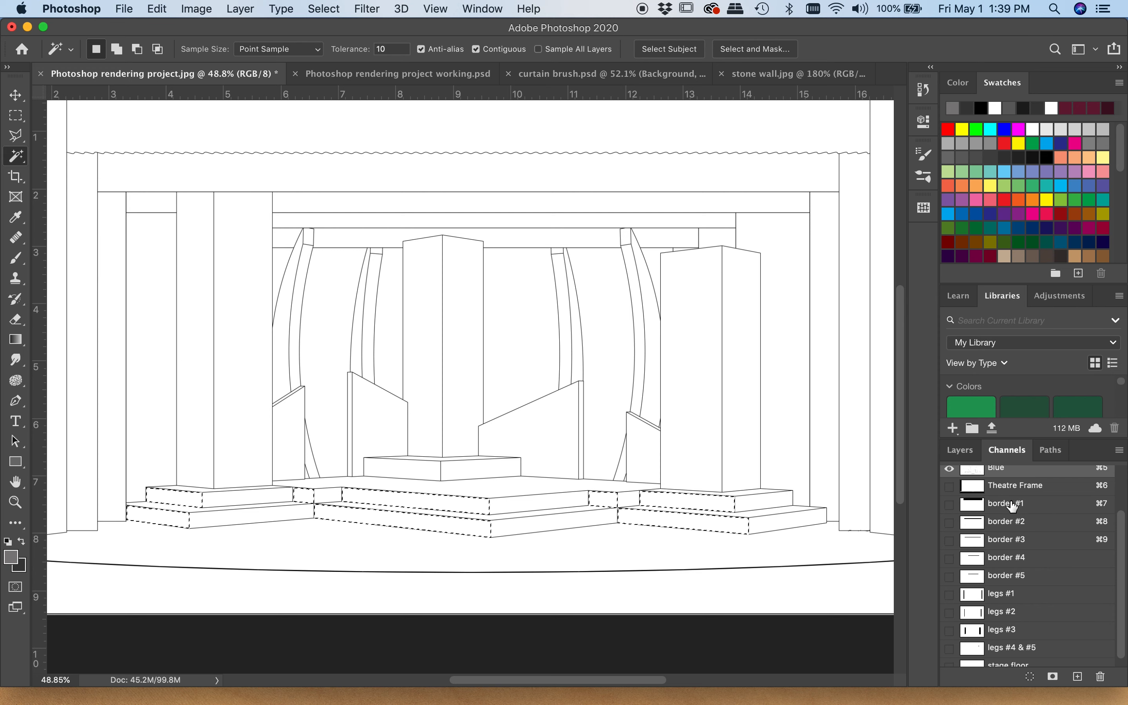
scroll(1042, 515, "down", 1)
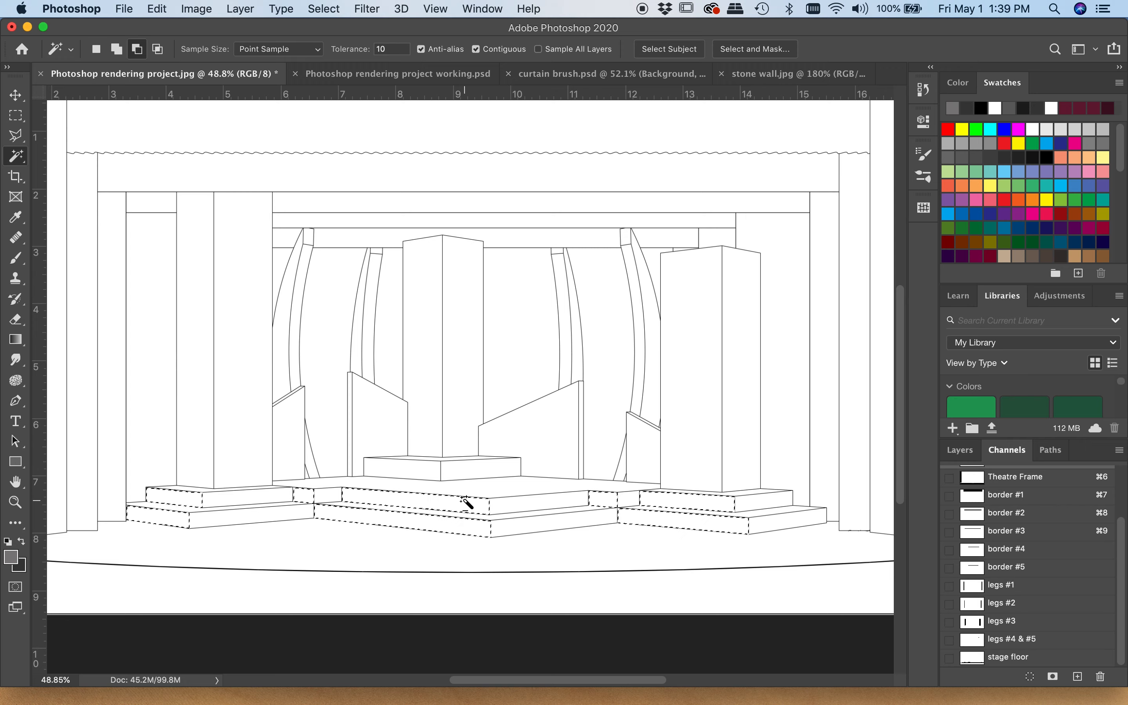
- Add the left front face of the upper center platform to the facings selection and expand the whole selection
scroll(466, 501, "up", 5)
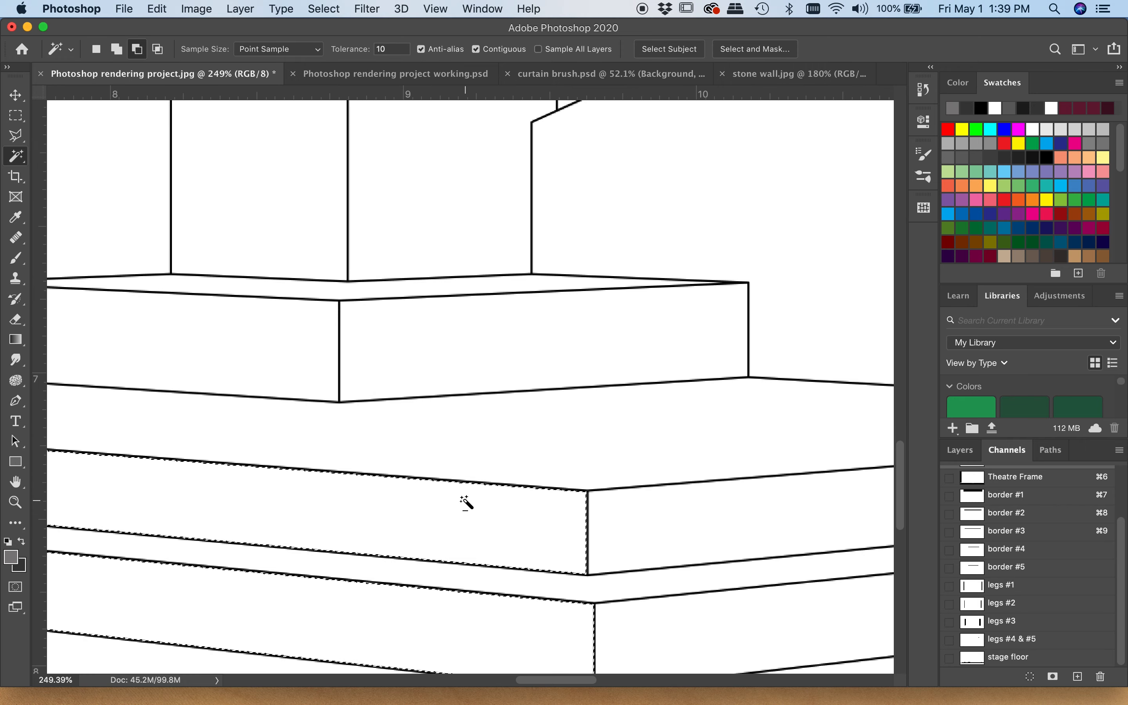
scroll(466, 502, "down", 5)
scroll(467, 502, "up", 3)
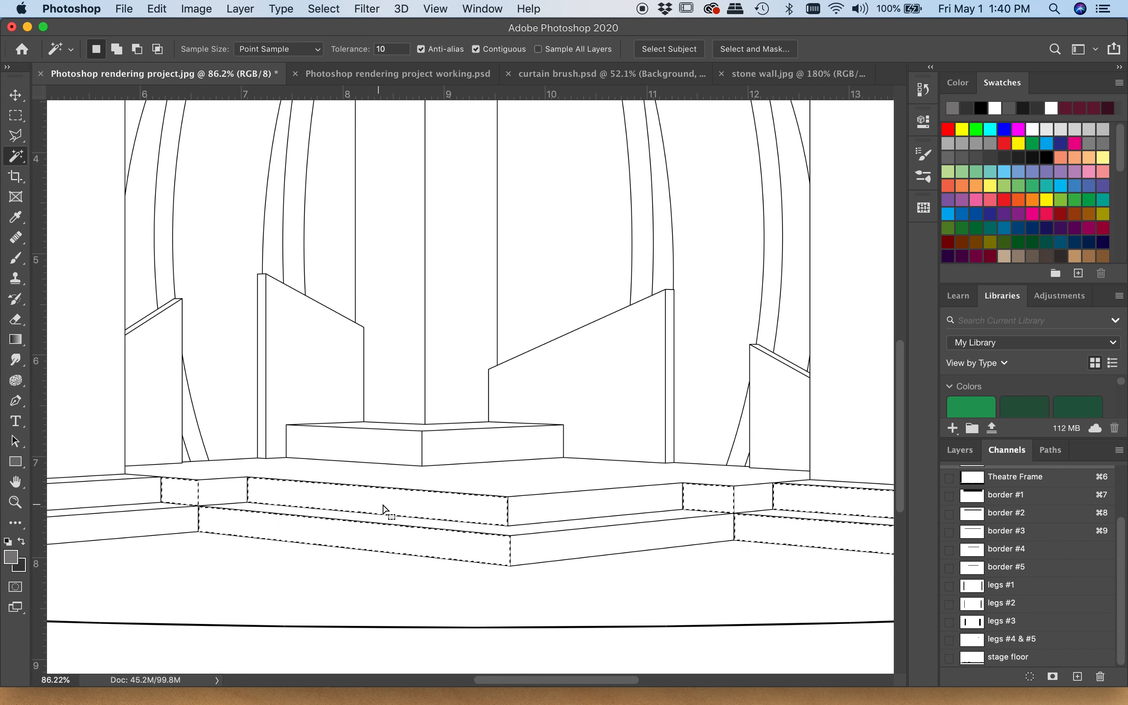
scroll(378, 516, "down", 3)
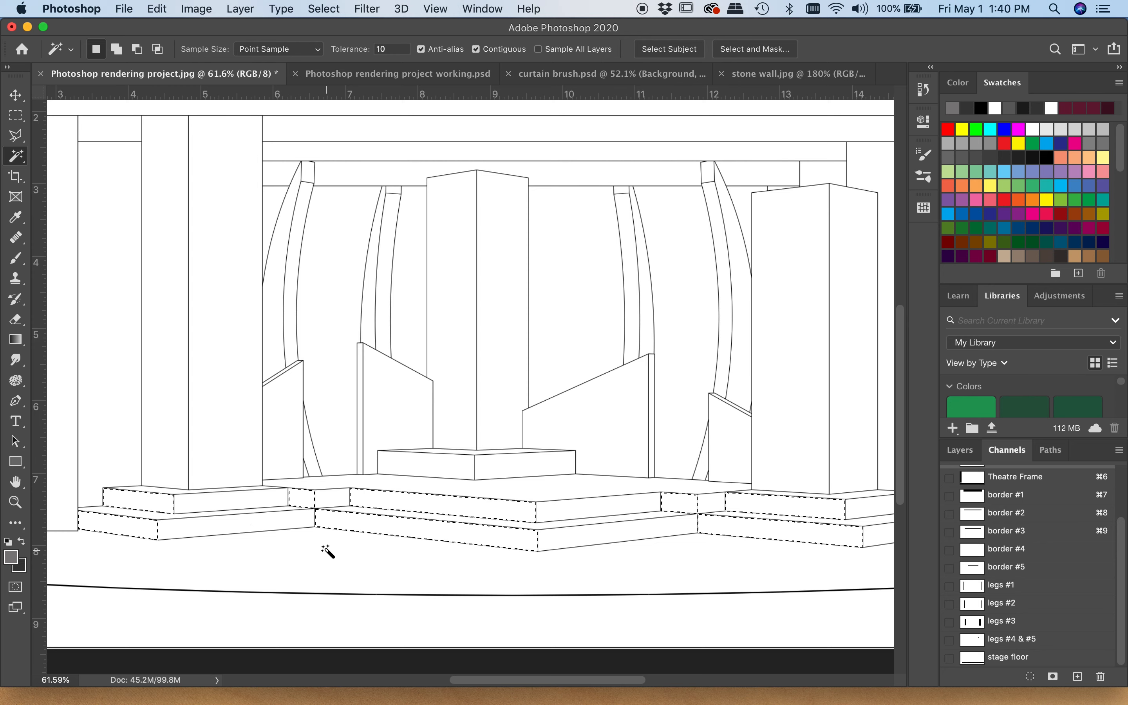
scroll(327, 551, "right", 3)
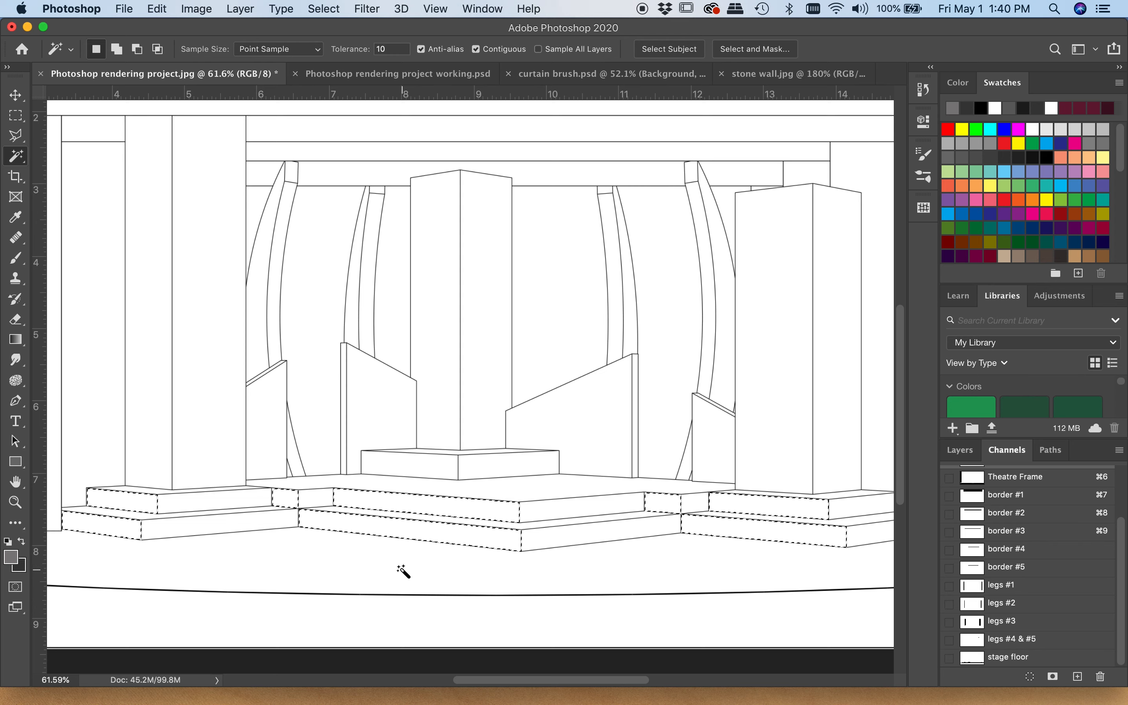
scroll(403, 571, "left", 3)
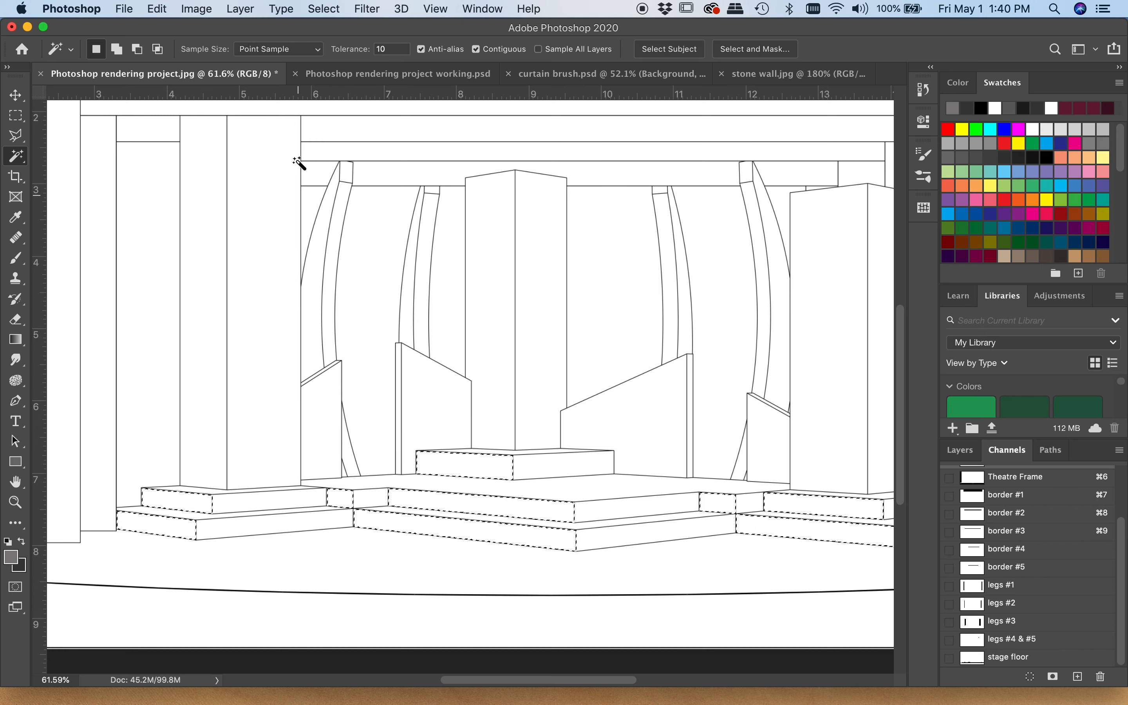
left_click(328, 8)
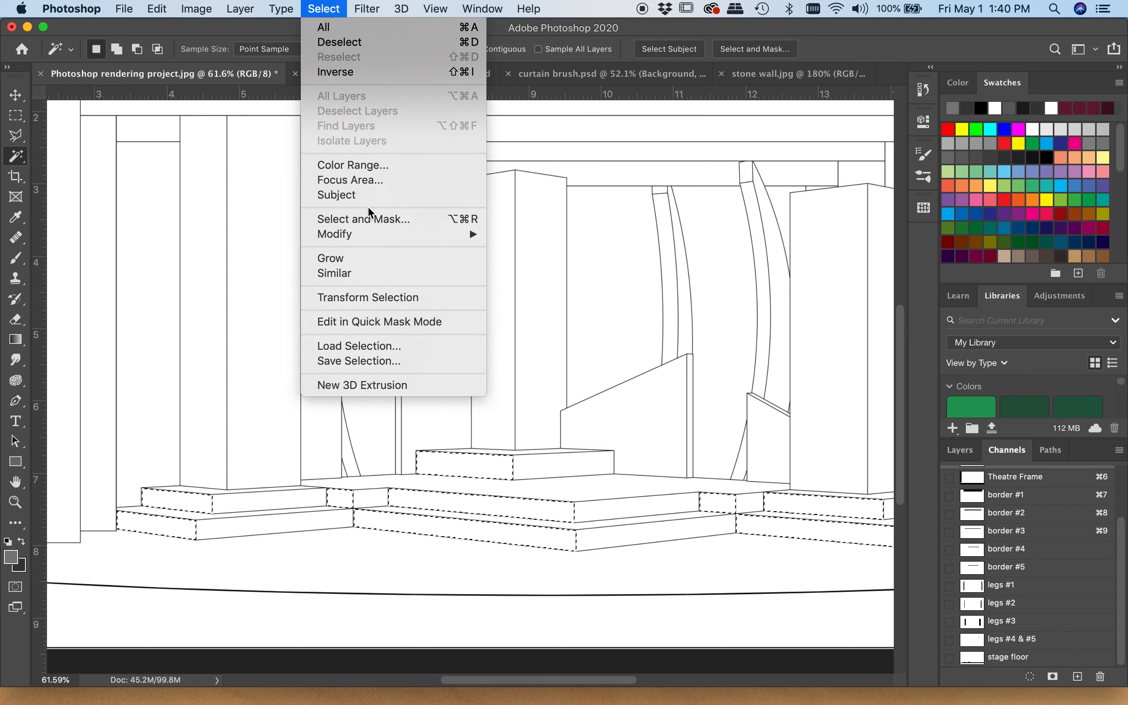
mouse_move(371, 236)
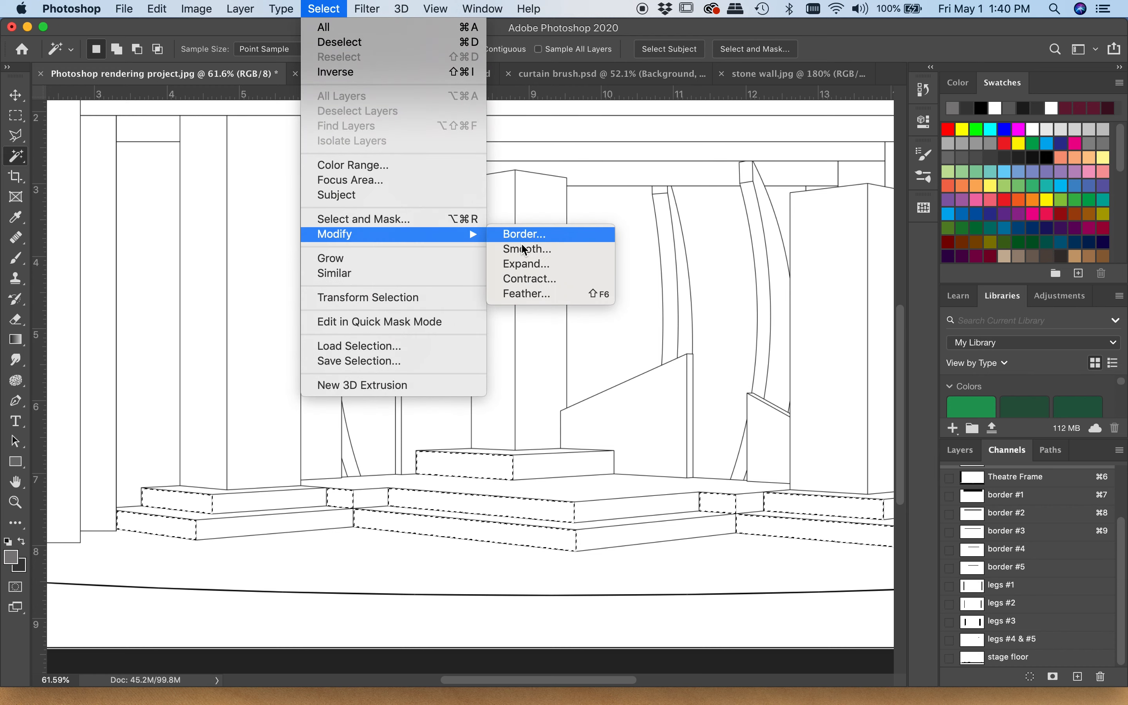
left_click(526, 264)
left_click(634, 328)
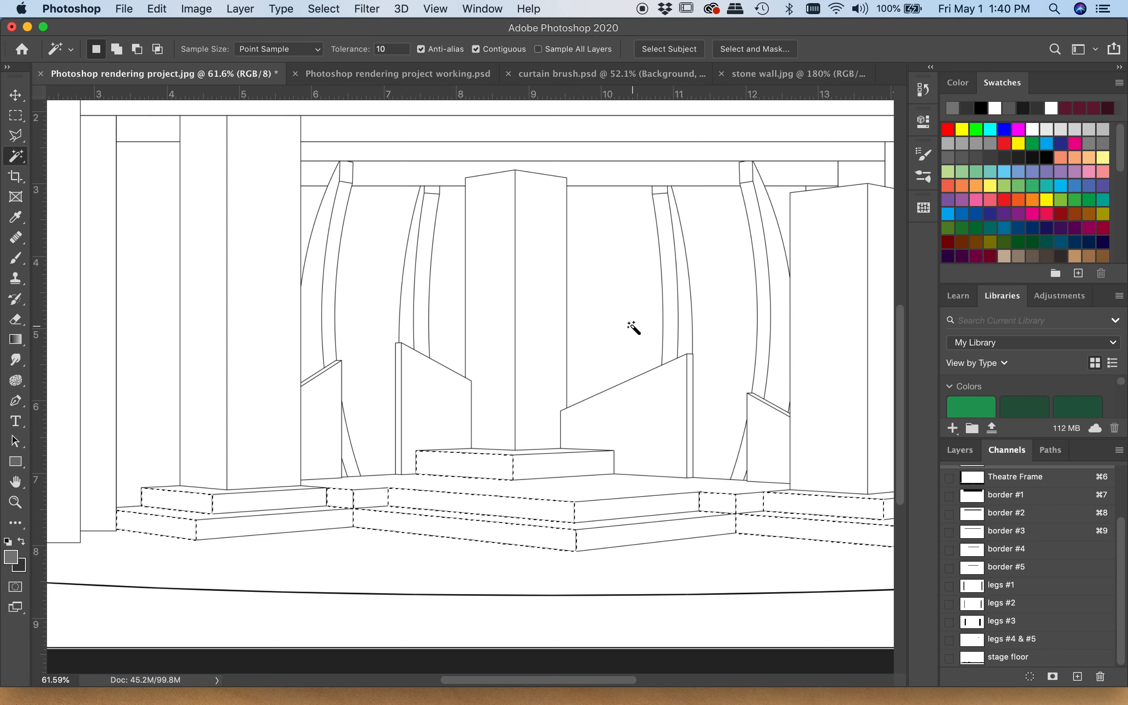
- Save the expanded platform facings selection as a new channel named "SR platform facings"
left_click(324, 9)
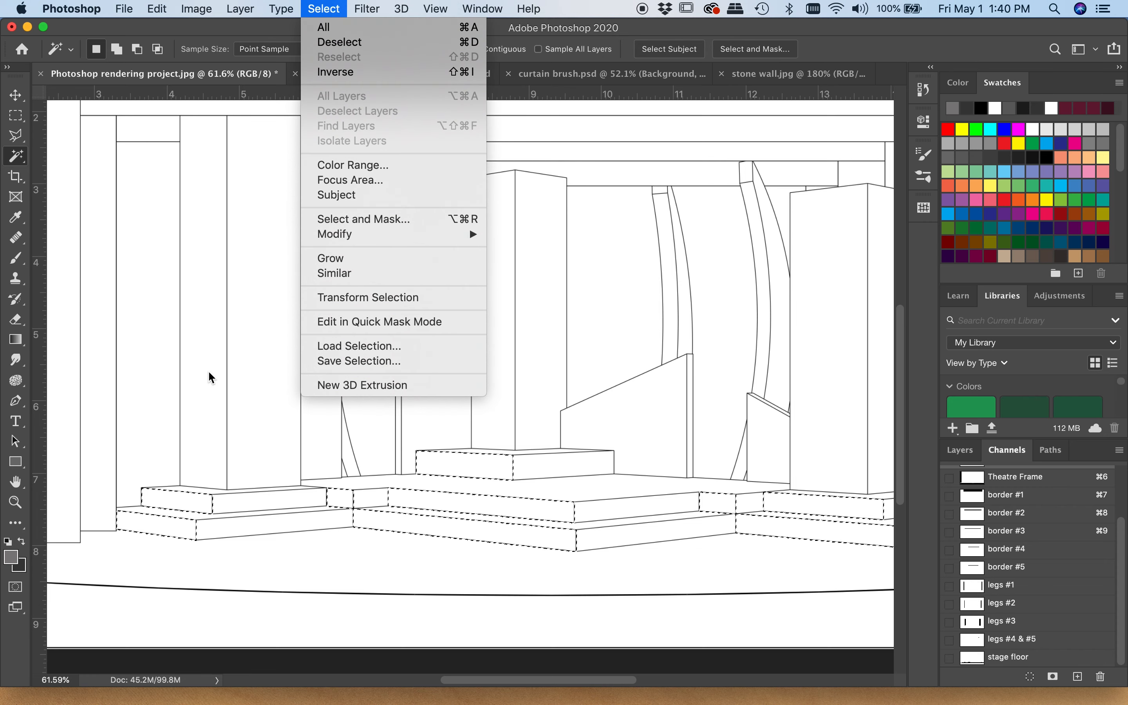
left_click(376, 362)
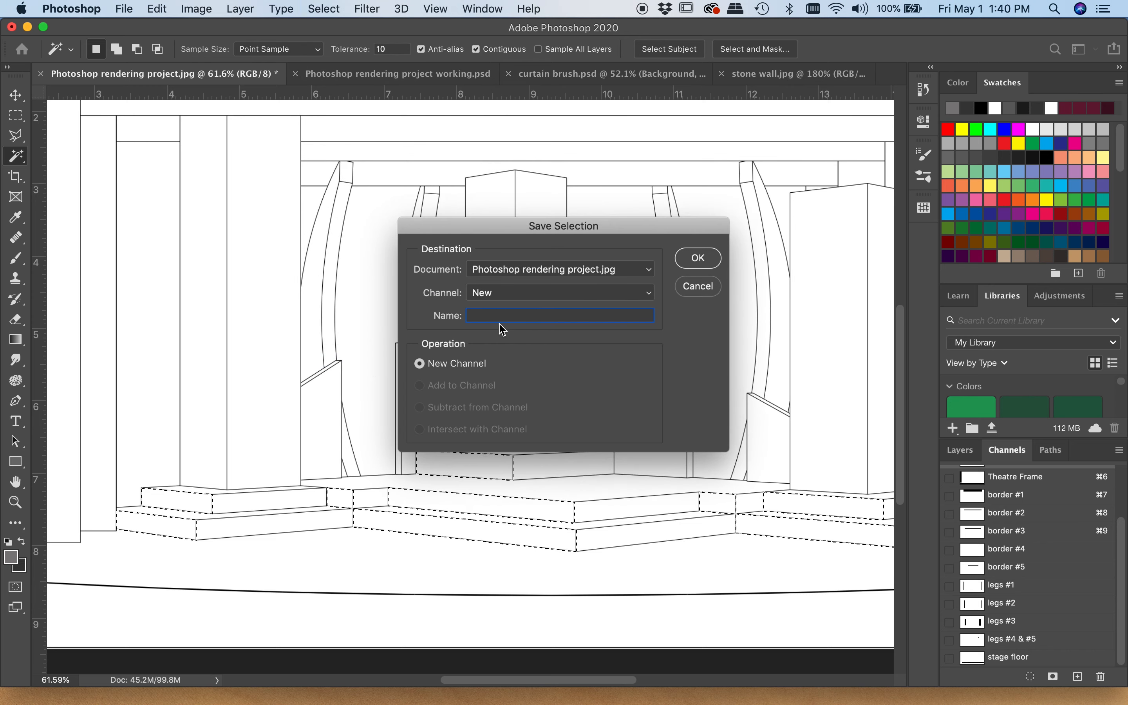
type("S")
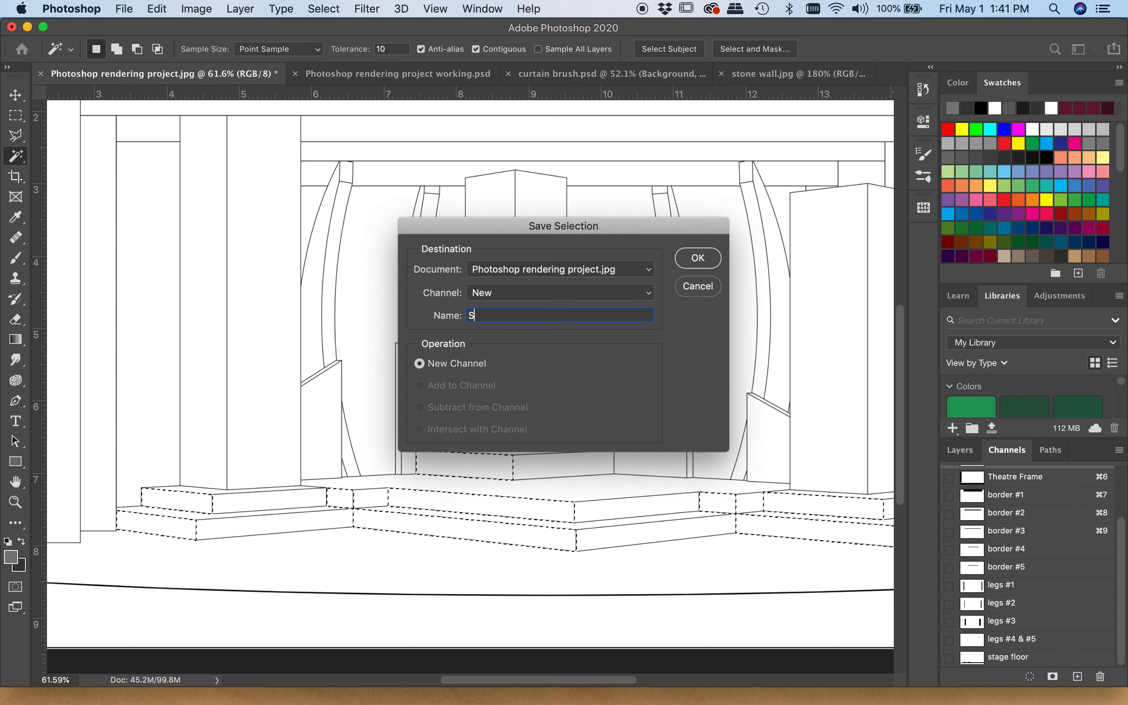
type("R pla")
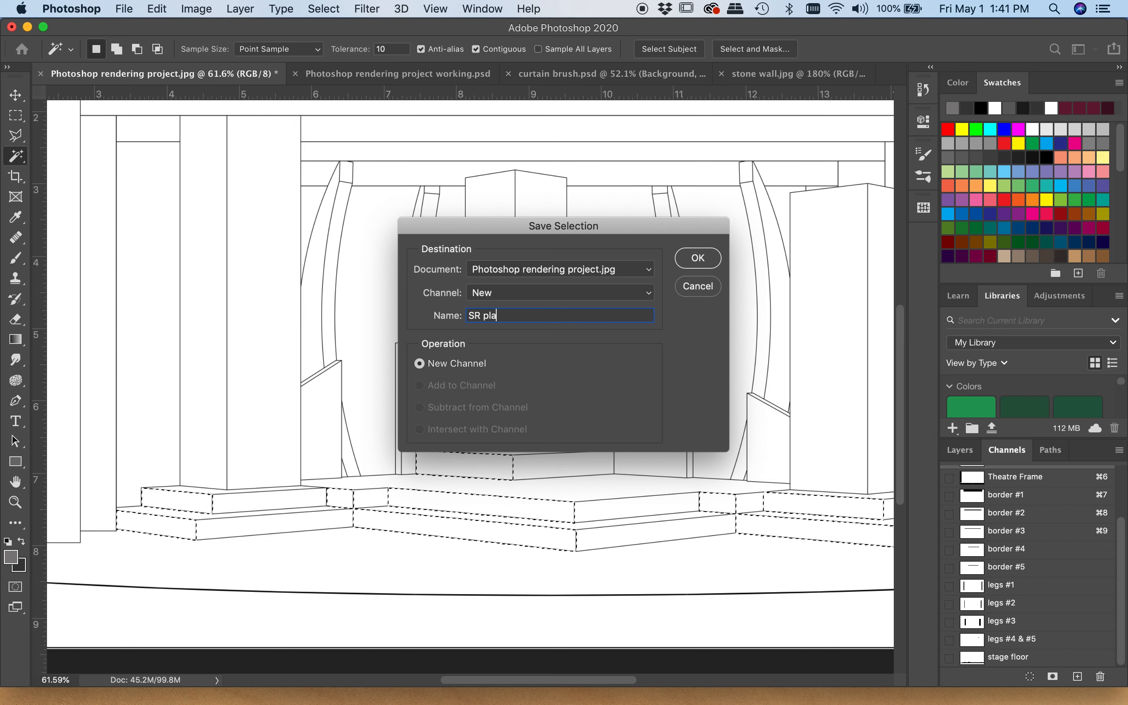
type("tform ")
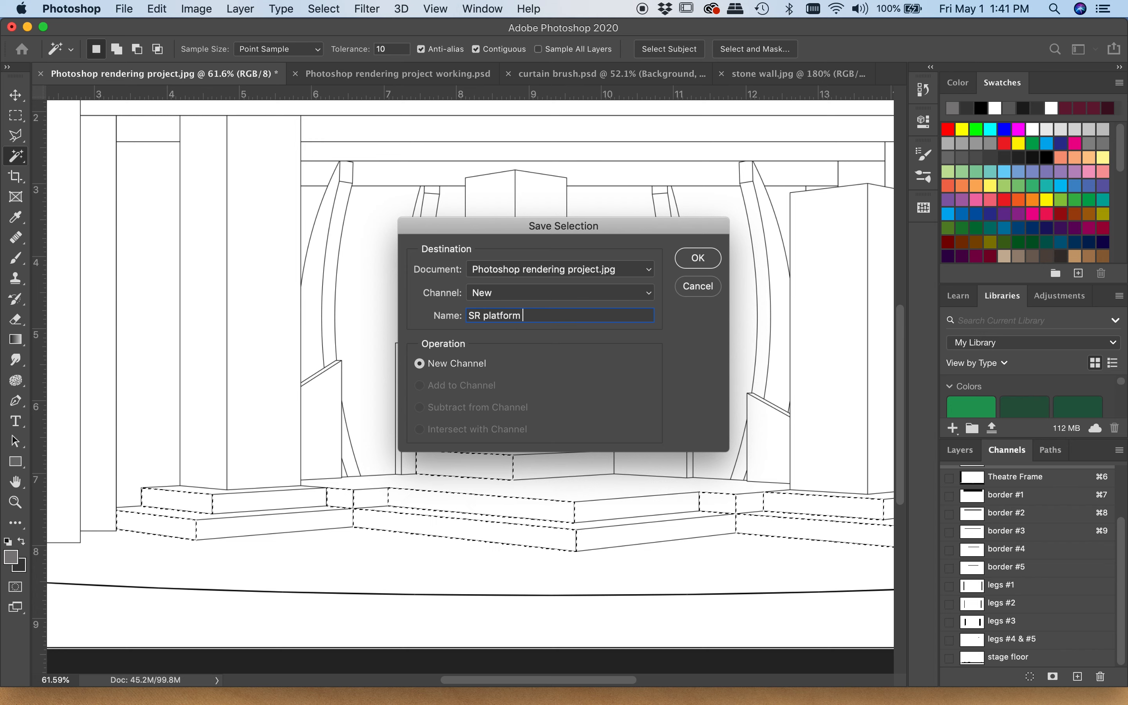
type("facings")
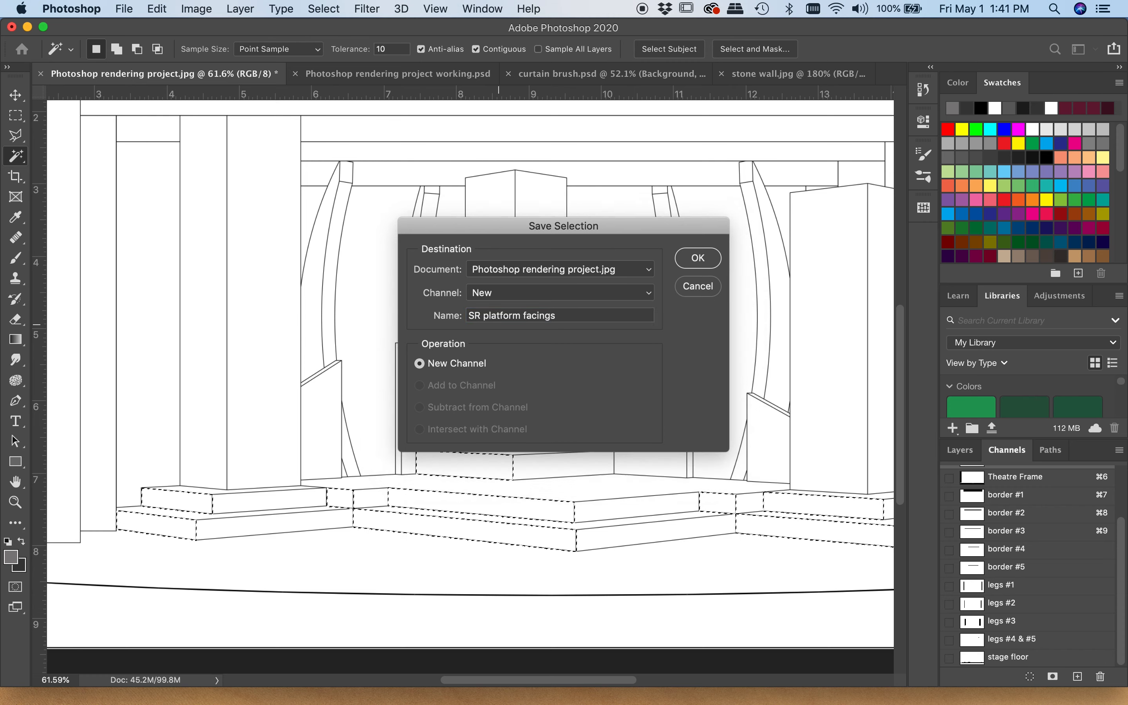
key("Return")
- Select the opposite, right-hand front faces of all platforms and steps with the Magic Wand, including the upper center platform
left_click(246, 507)
left_click(258, 535)
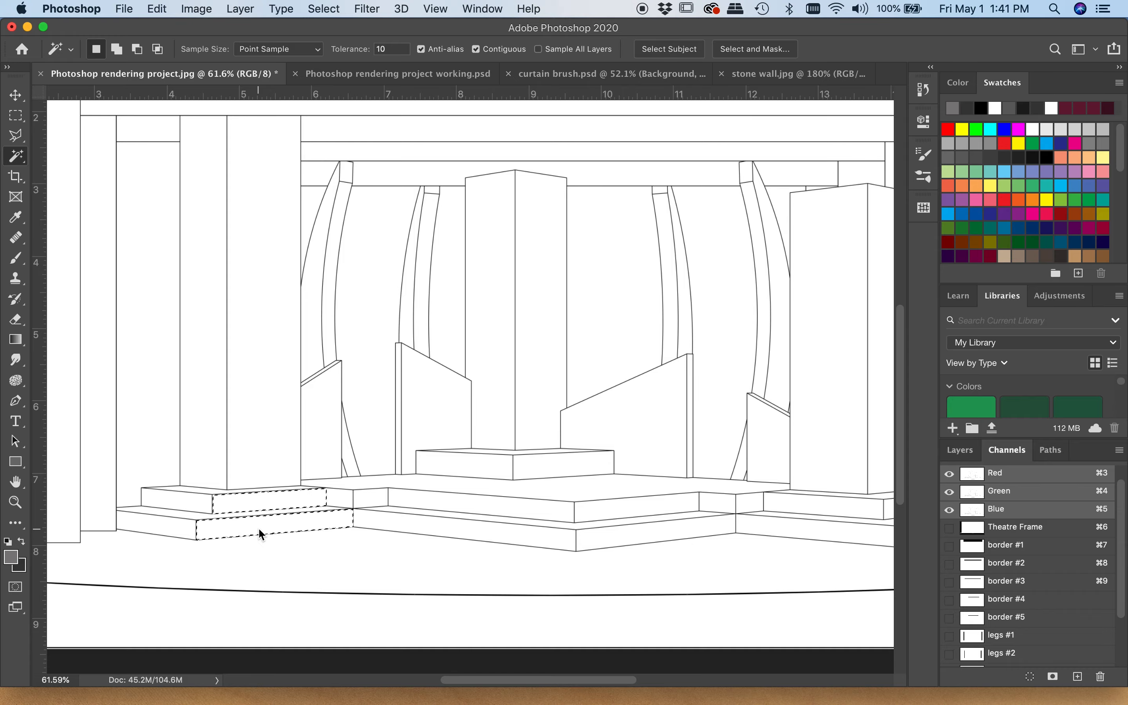
left_click(610, 526, "shift")
left_click(620, 506, "shift")
scroll(699, 513, "right", 3)
left_click(804, 510, "shift")
left_click(821, 531, "shift")
left_click(429, 464, "shift")
- Save the right-hand front faces selection as a new channel named for the SL platform facings
left_click(323, 8)
left_click(358, 362)
type("SL platform f")
key("Return")
- Select the top surfaces of all platforms and steps across the set with the Magic Wand, including the upper center platform
scroll(176, 505, "left", 3)
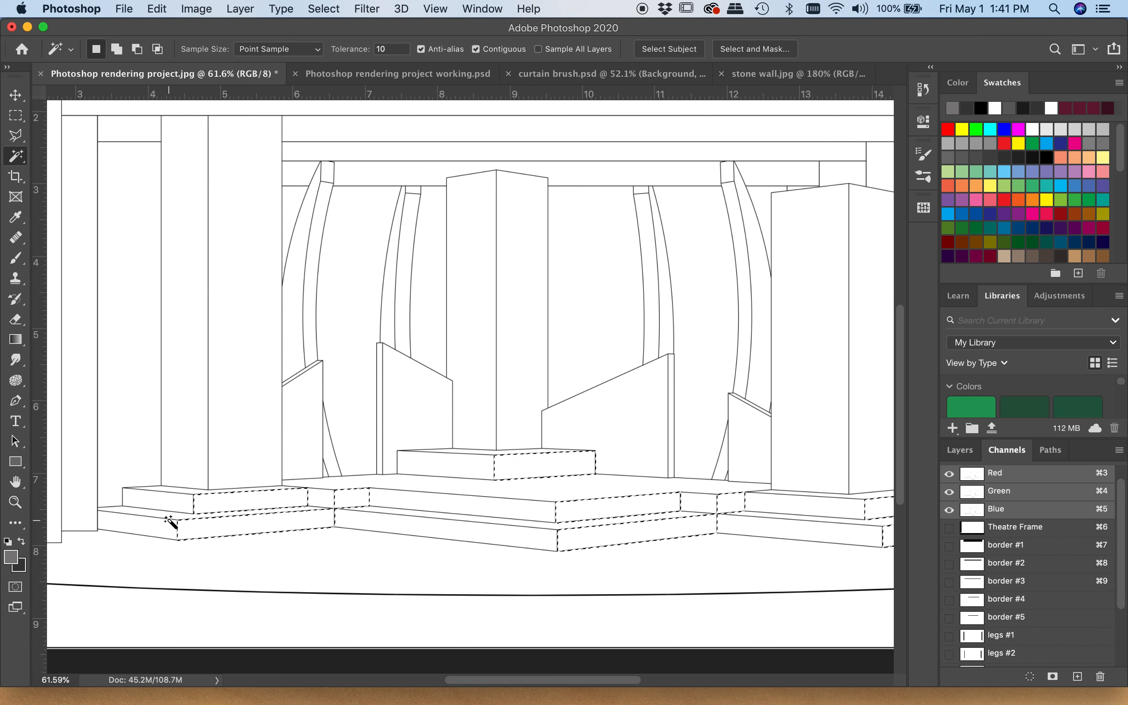
left_click(170, 515)
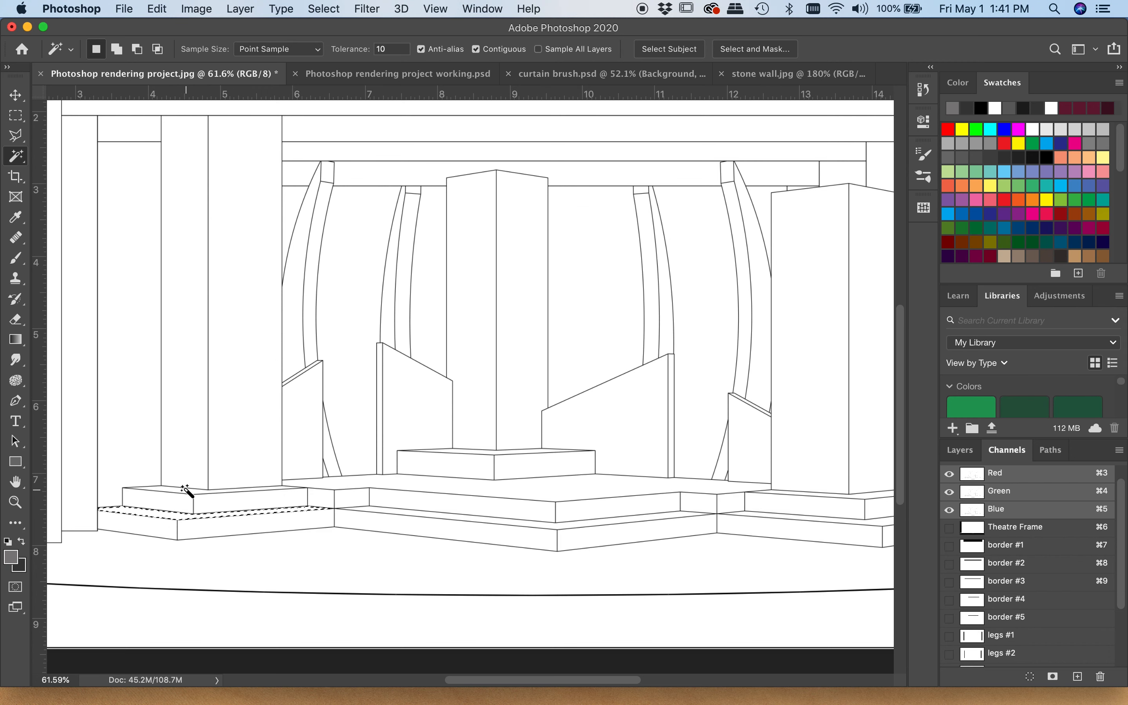
left_click(359, 487, "shift")
left_click(401, 511, "shift")
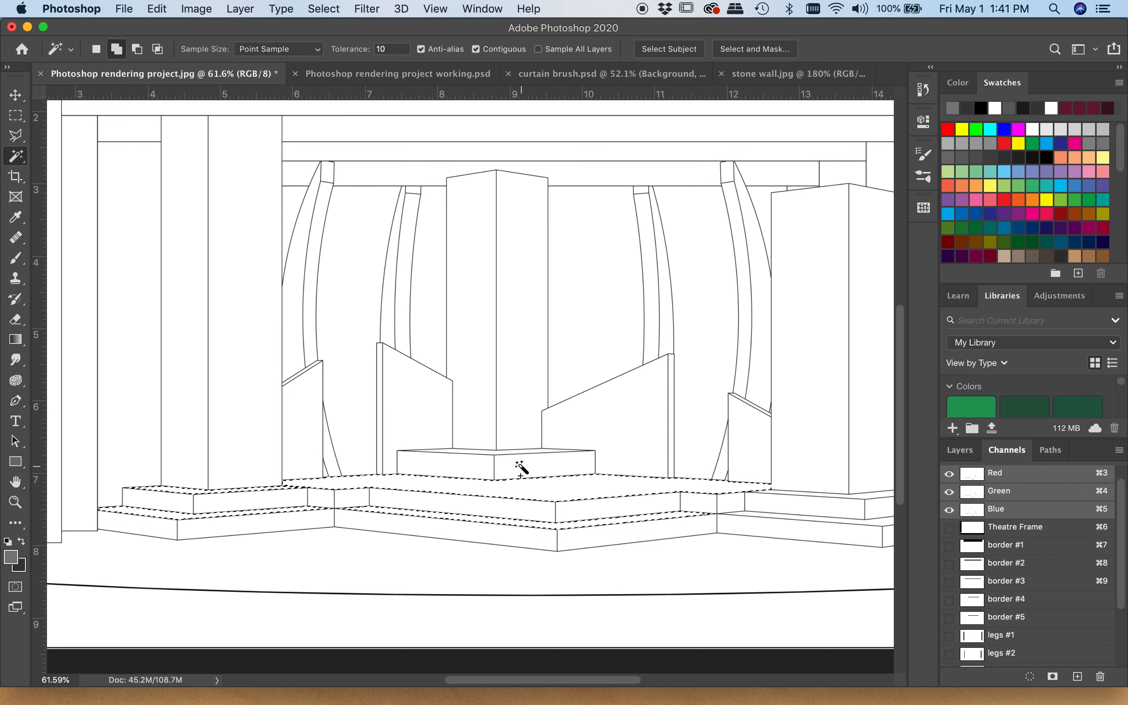
left_click(461, 460, "shift")
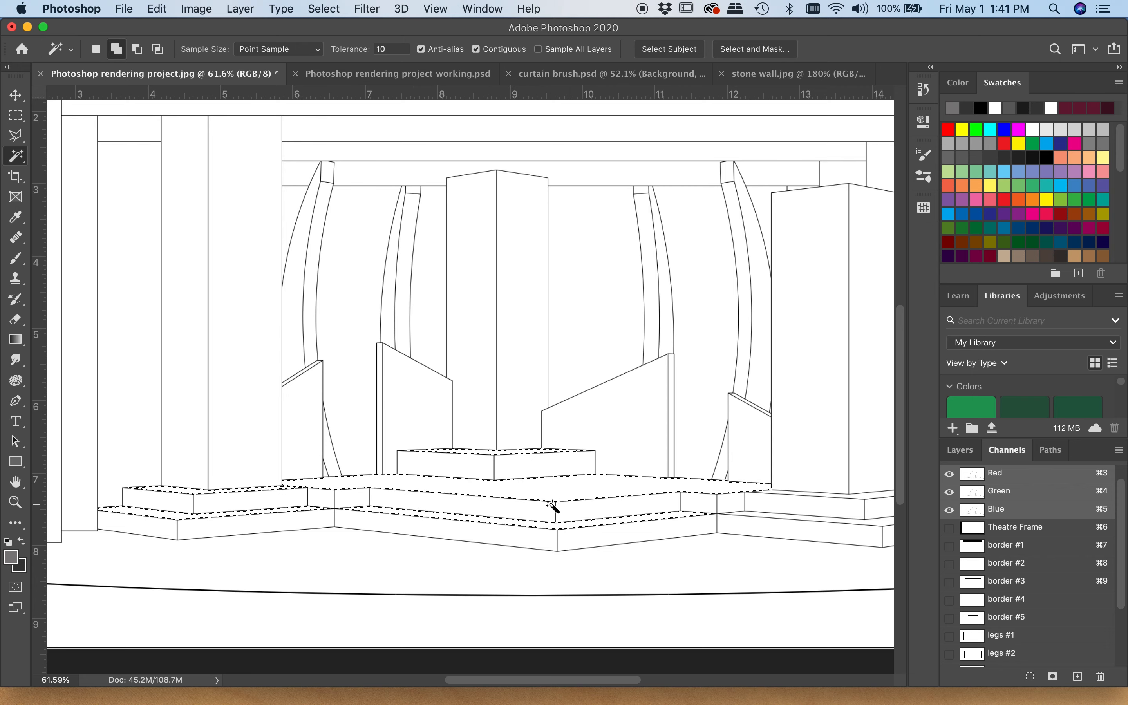
scroll(550, 509, "right", 5)
left_click(549, 518, "shift")
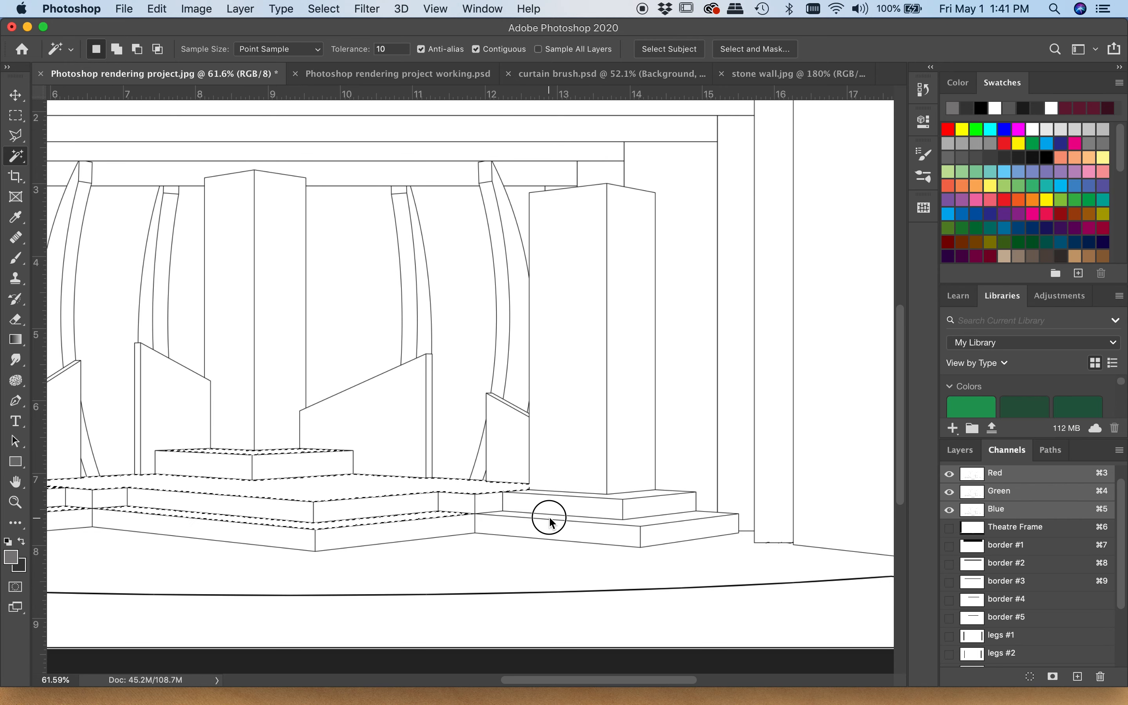
left_click(650, 497, "shift")
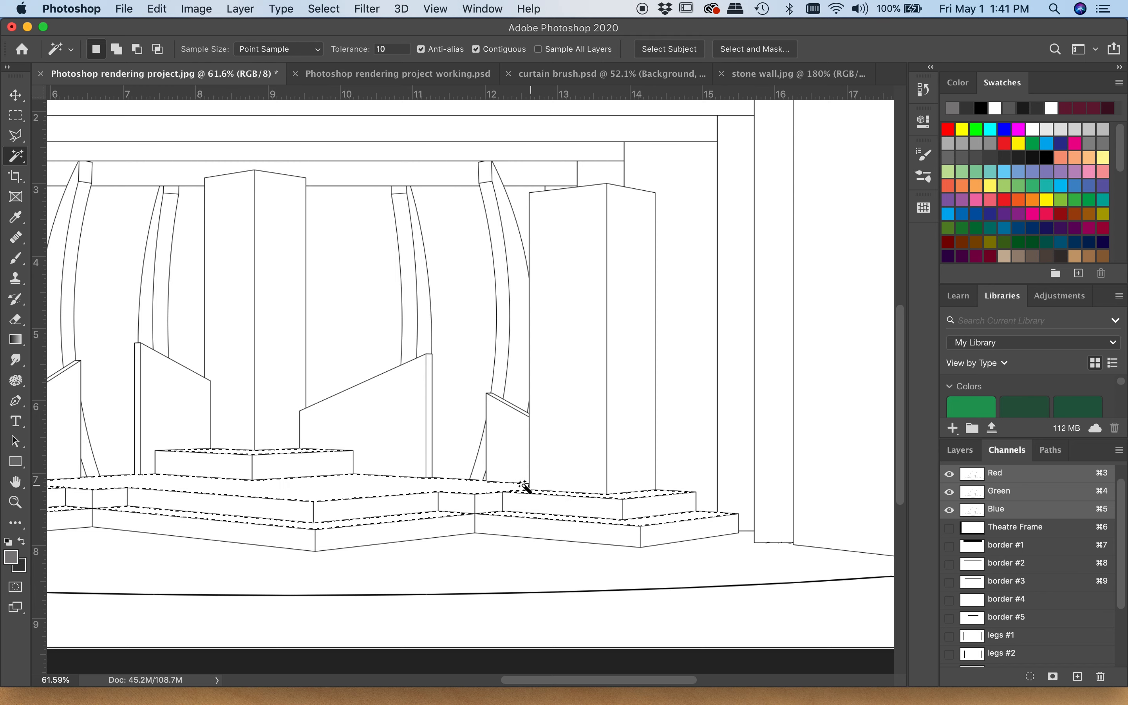
scroll(422, 559, "left", 3)
scroll(423, 560, "left", 1)
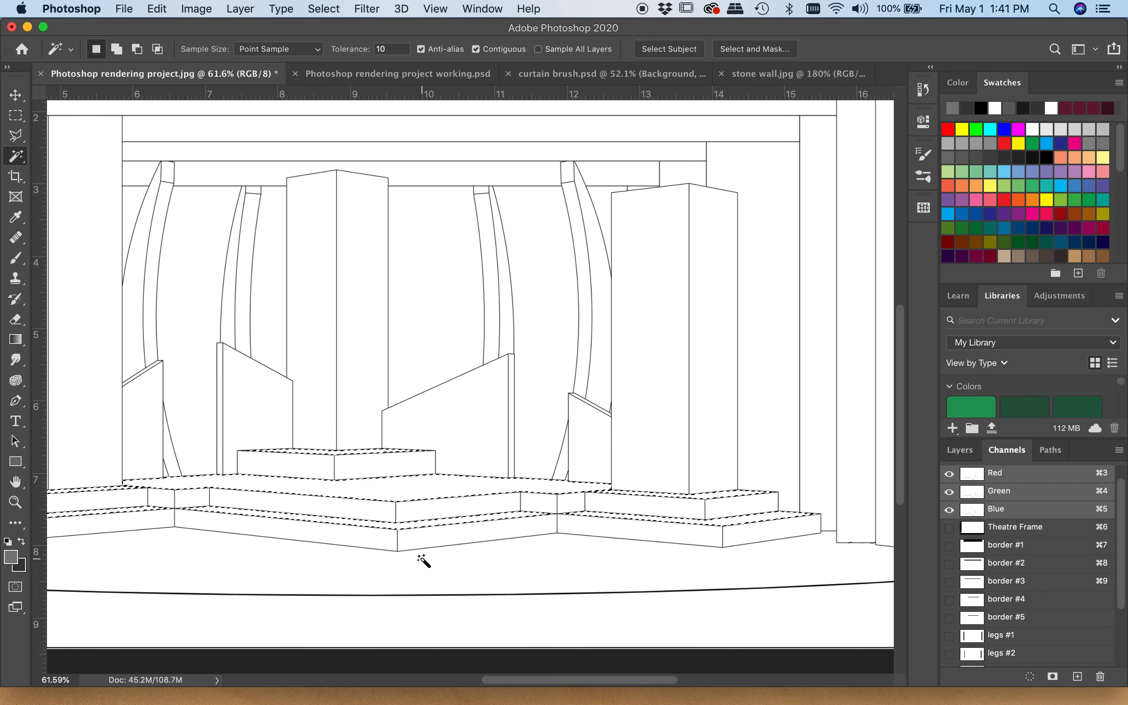
scroll(424, 560, "left", 6)
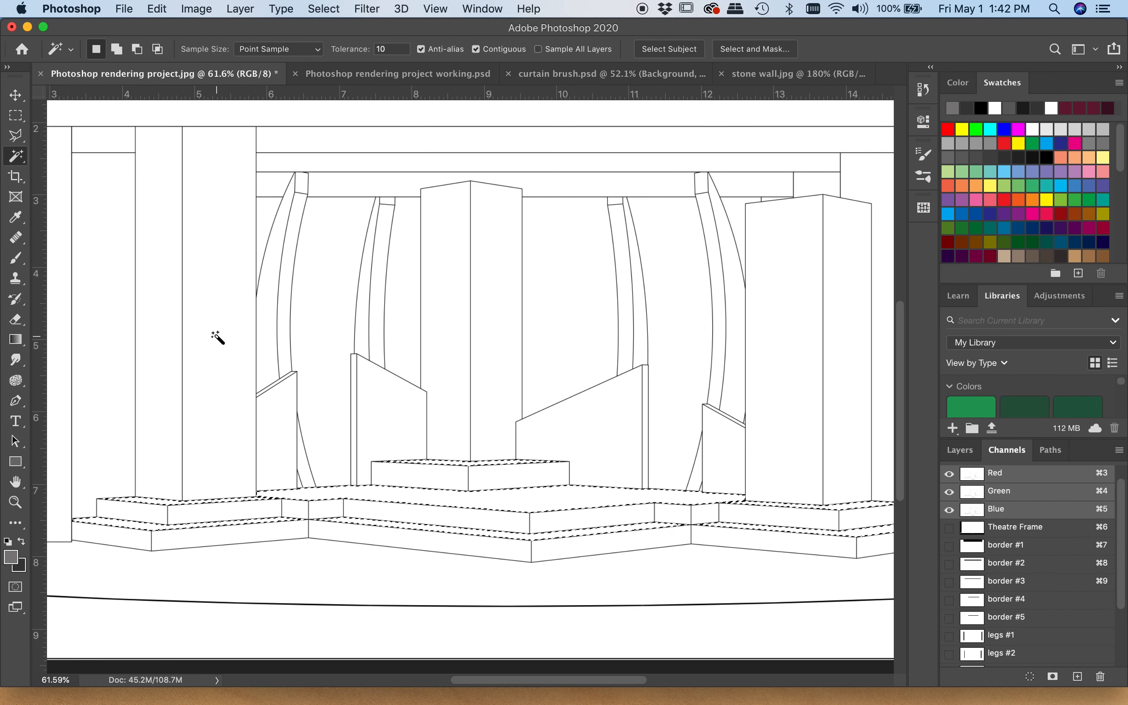
- Expand the platform top surfaces selection by 2 pixels
left_click(324, 9)
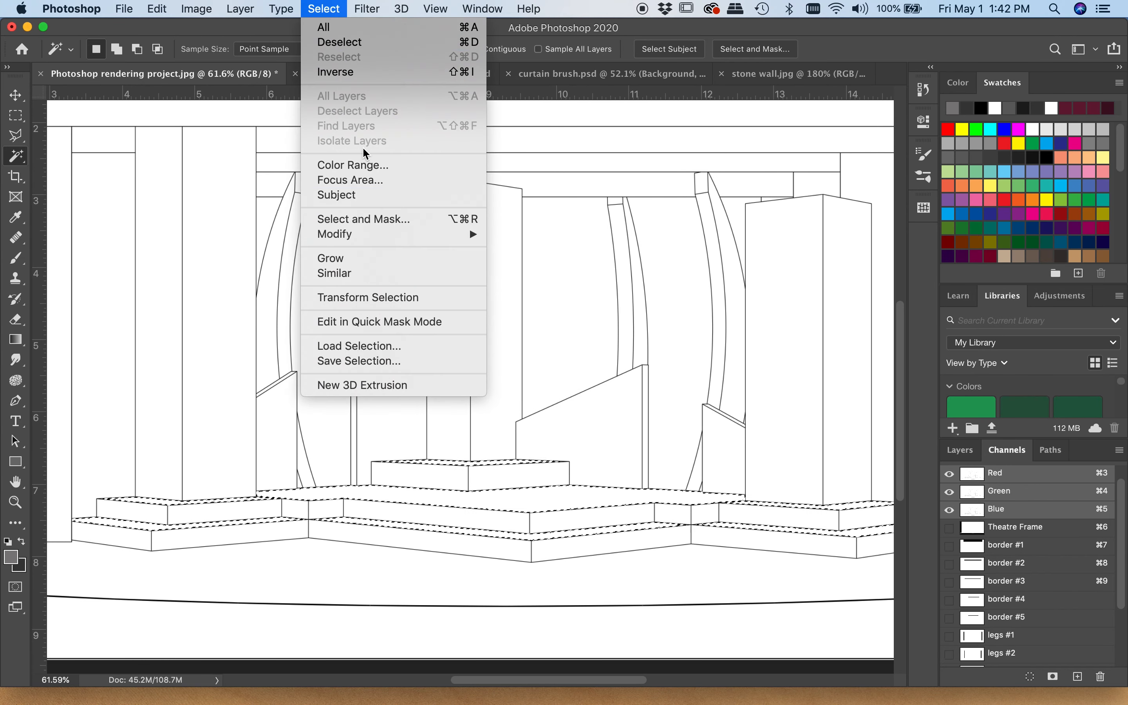
mouse_move(358, 234)
left_click(511, 264)
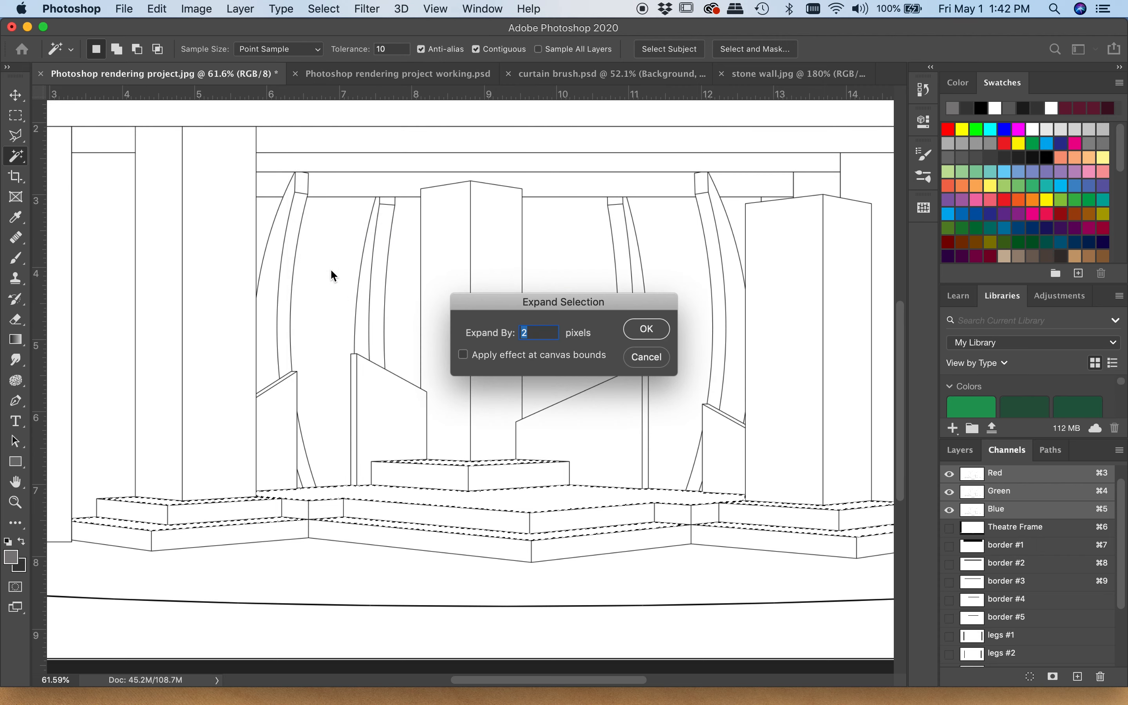
left_click(645, 331)
left_click(367, 9)
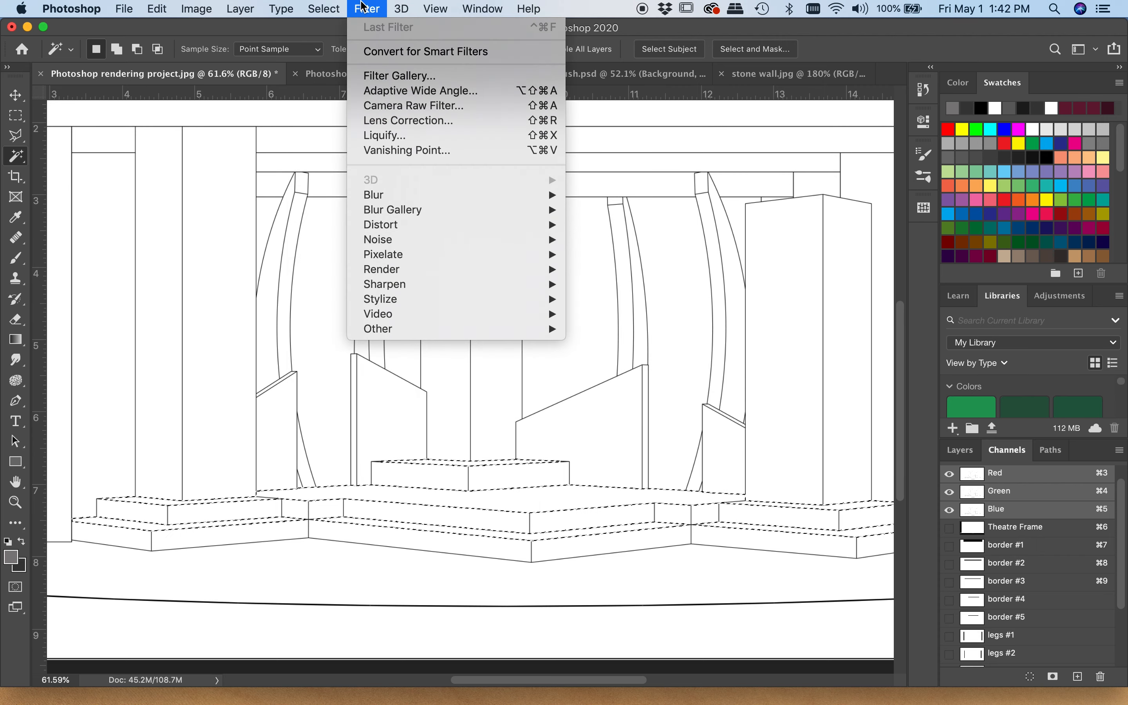
mouse_move(313, 5)
left_click(324, 9)
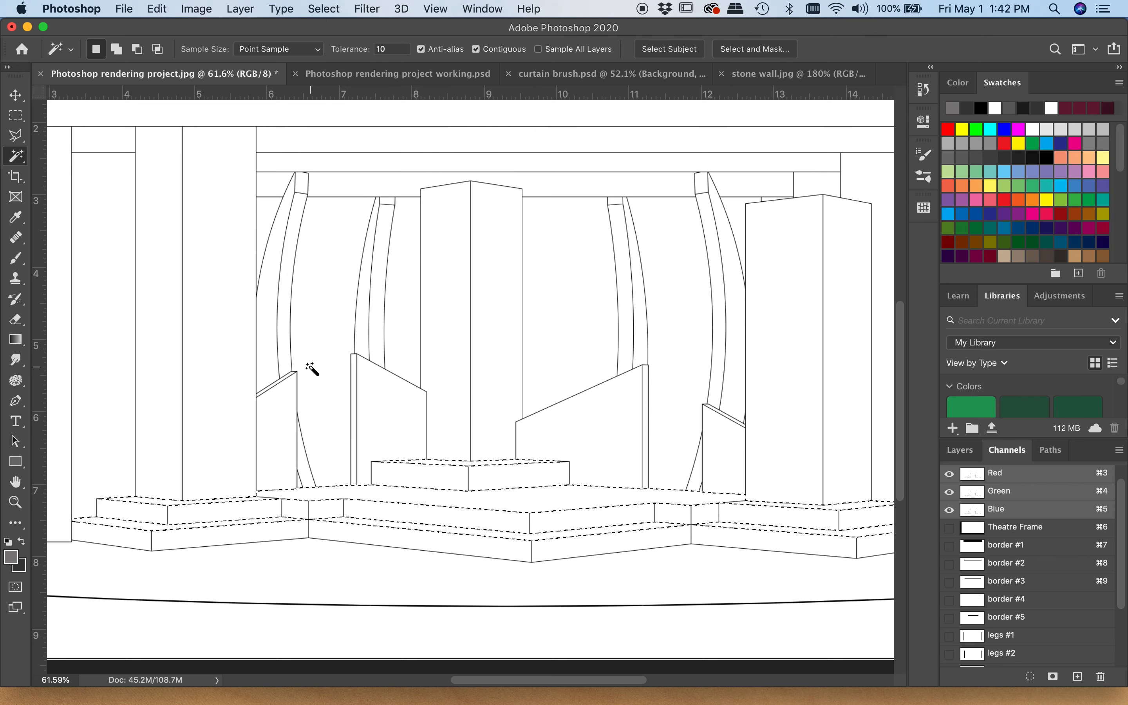
- Add the missing narrow left corner of the upper center platform's top surface to the selection with the Polygonal Lasso
scroll(269, 513, "up", 6)
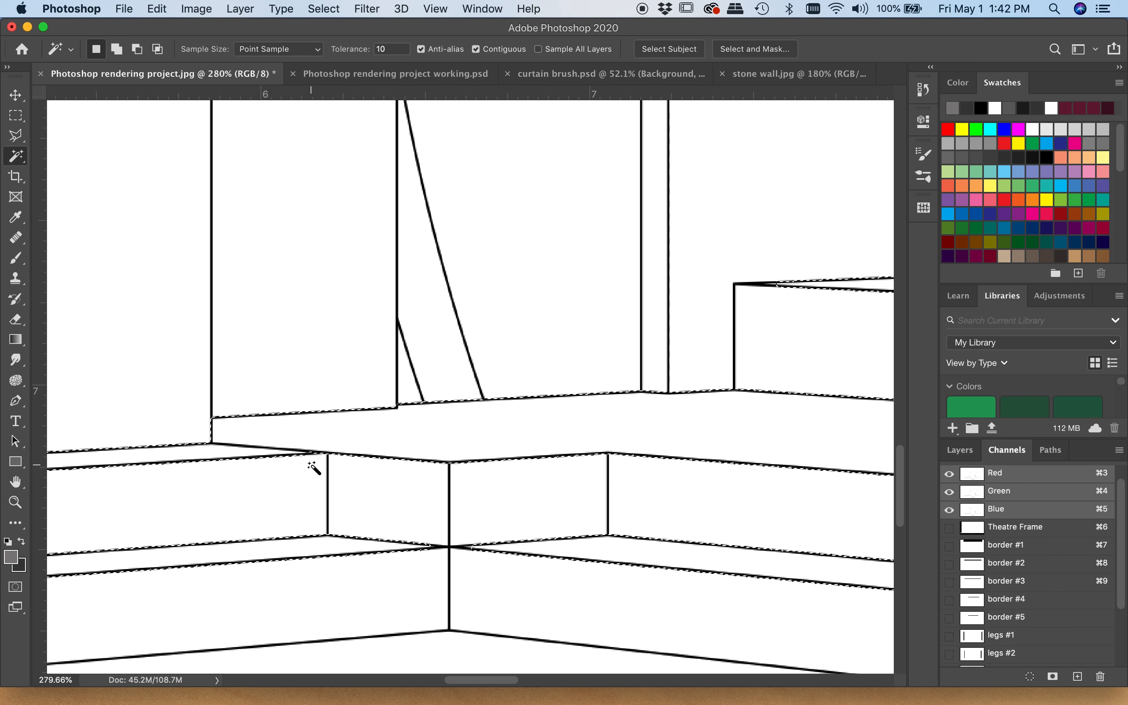
key("alt")
scroll(300, 472, "down", 5)
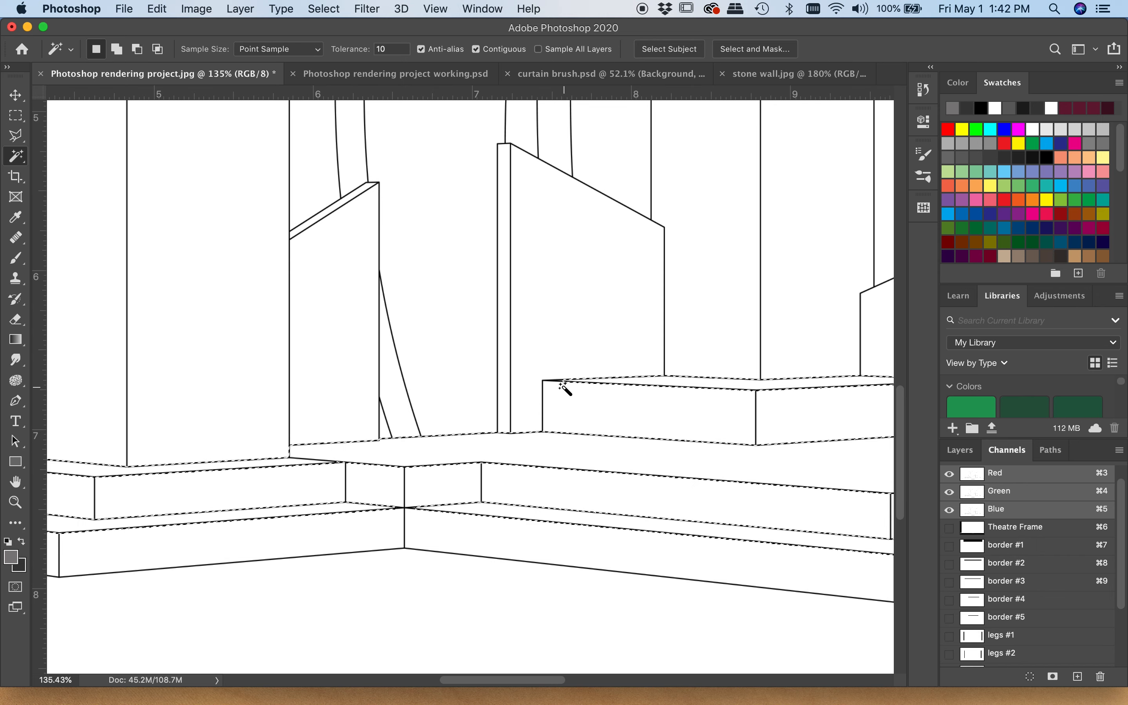
scroll(568, 385, "up", 7)
scroll(569, 387, "up", 5)
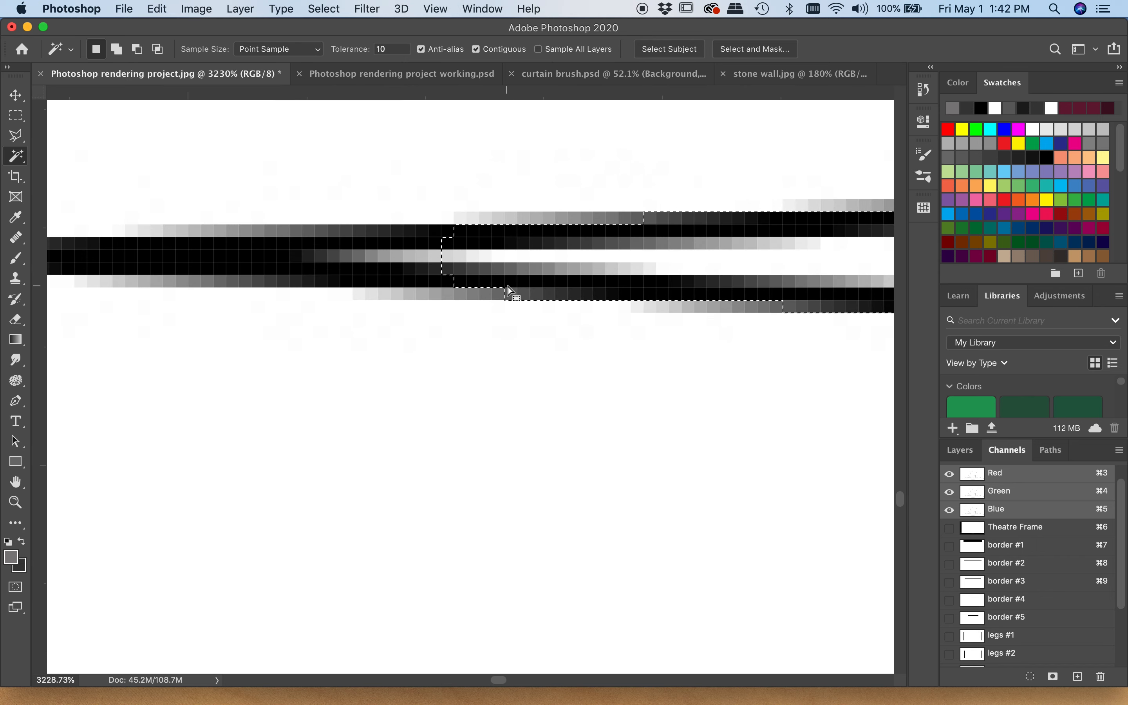
scroll(510, 289, "down", 5)
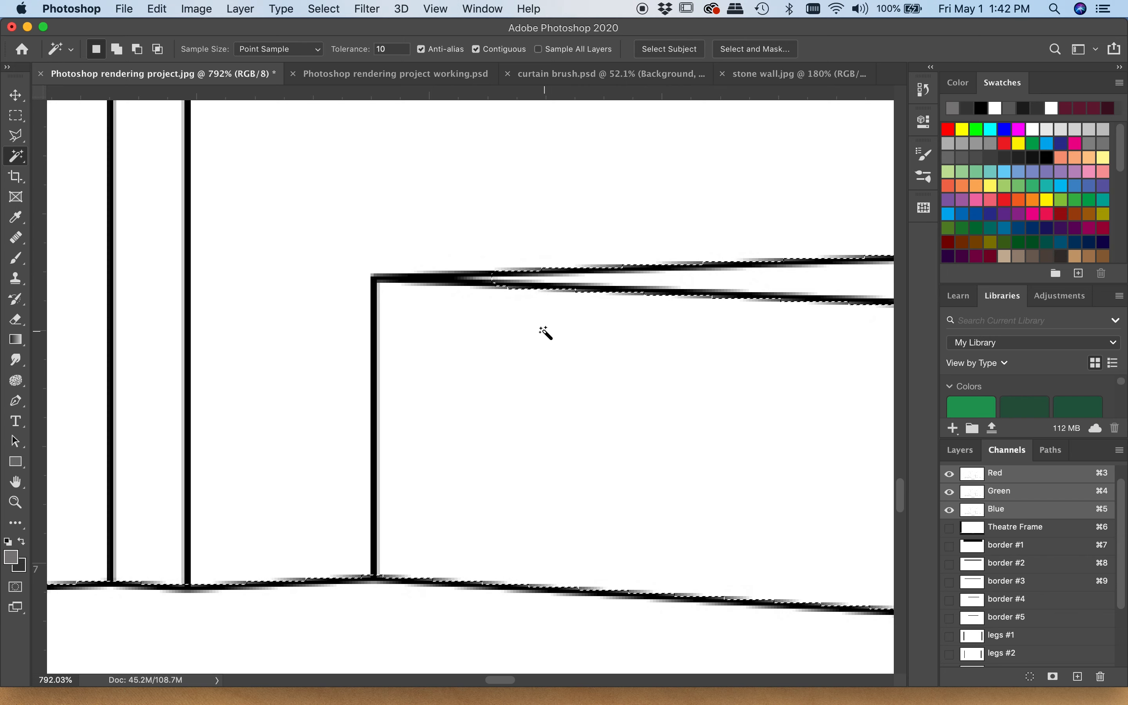
scroll(545, 332, "down", 3)
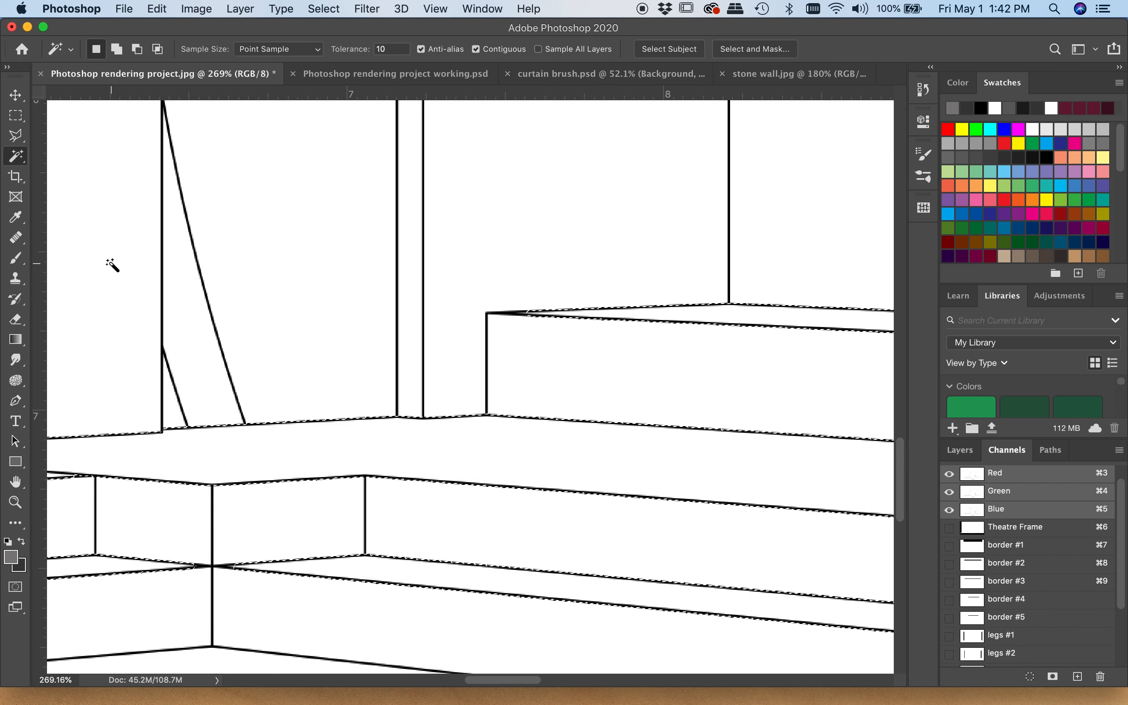
key("l")
scroll(534, 309, "up", 3)
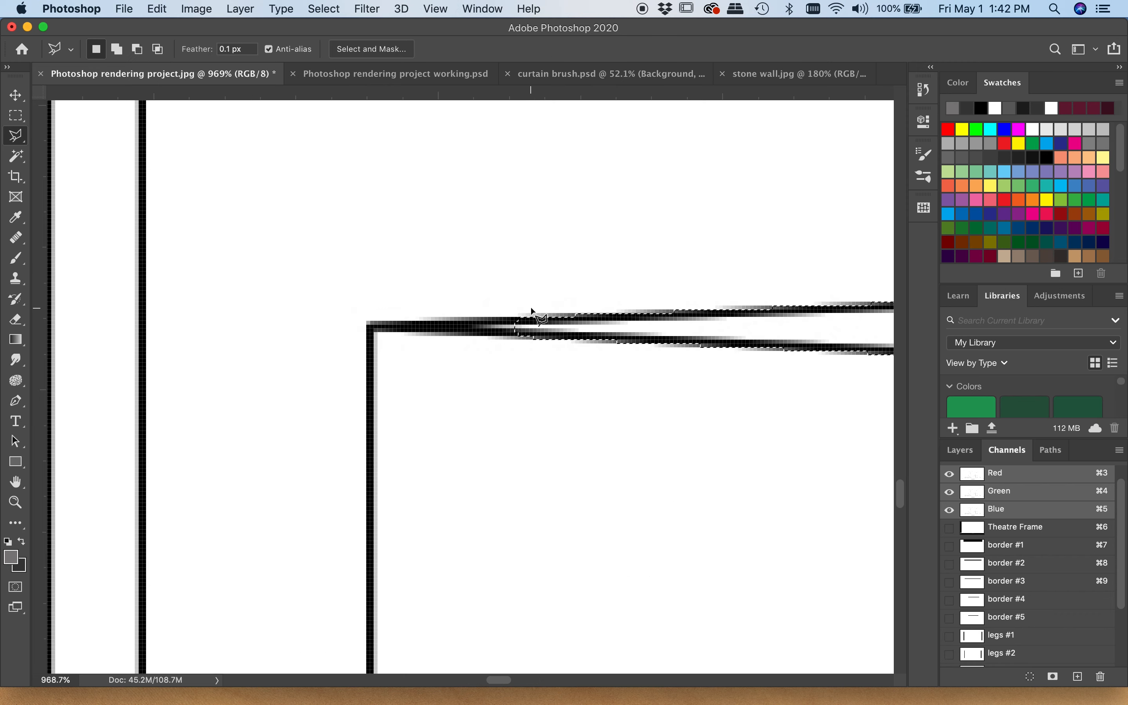
left_click(529, 320, "shift")
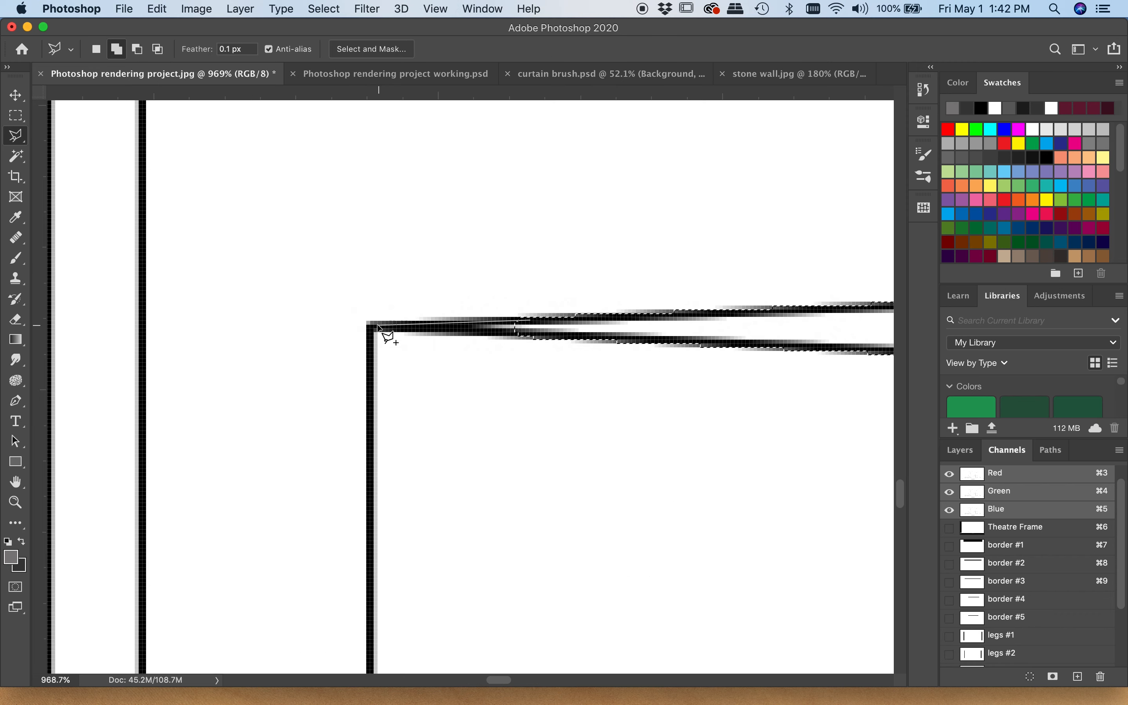
left_click(534, 325)
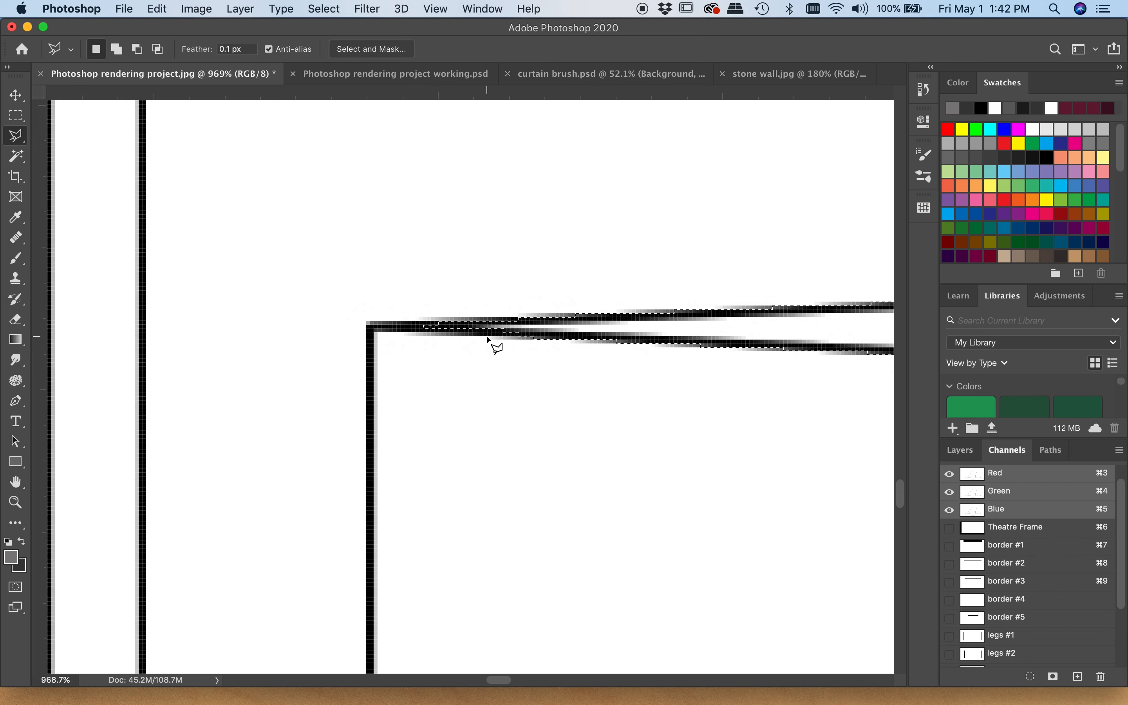
- Add the missing narrow right corner of the upper center platform's top surface to the selection with the Polygonal Lasso
scroll(486, 336, "down", 2)
scroll(486, 335, "down", 2)
scroll(486, 336, "right", 8)
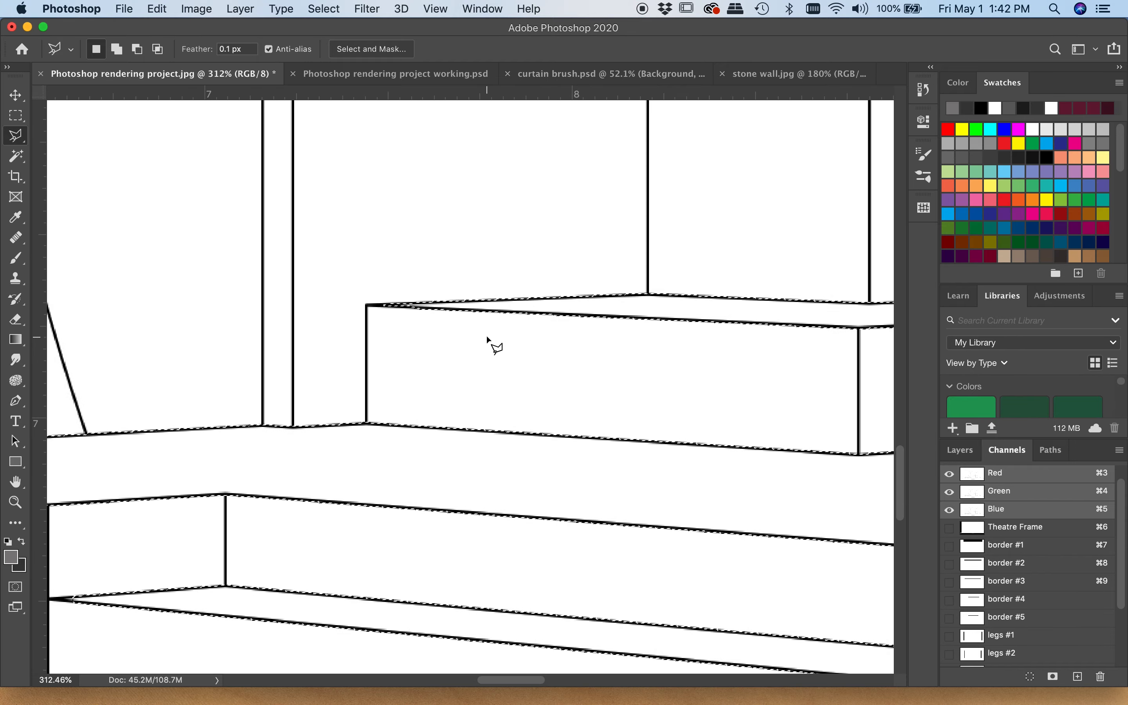
scroll(487, 335, "right", 10)
scroll(486, 322, "up", 4)
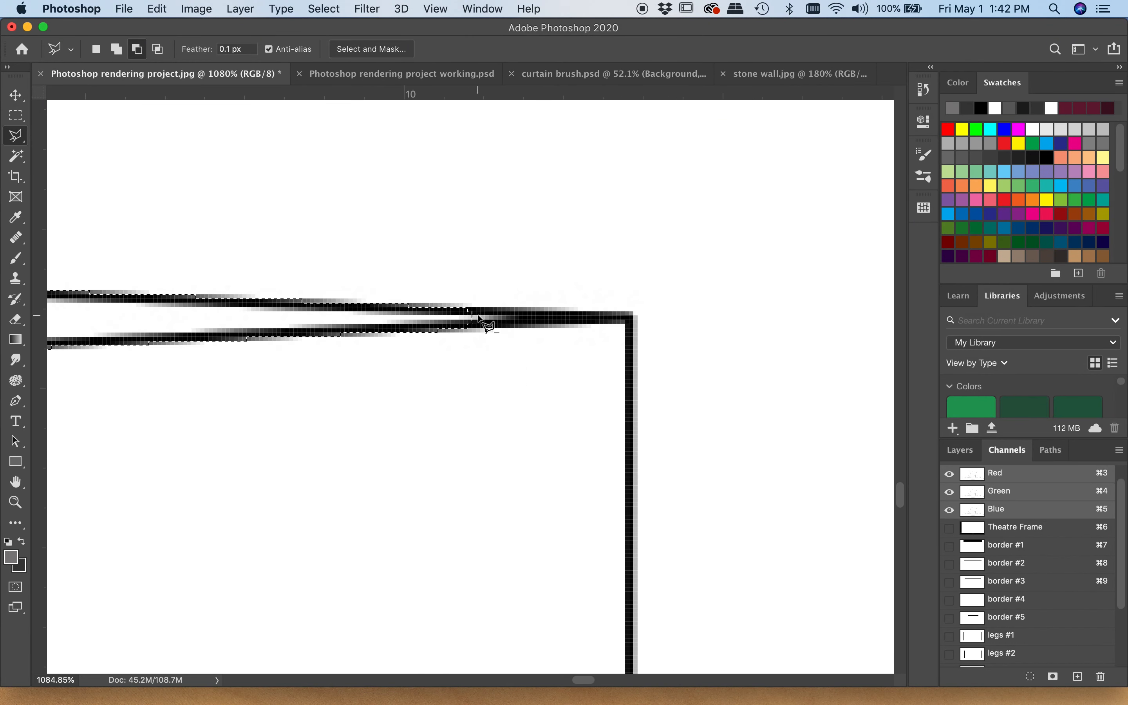
left_click(469, 310)
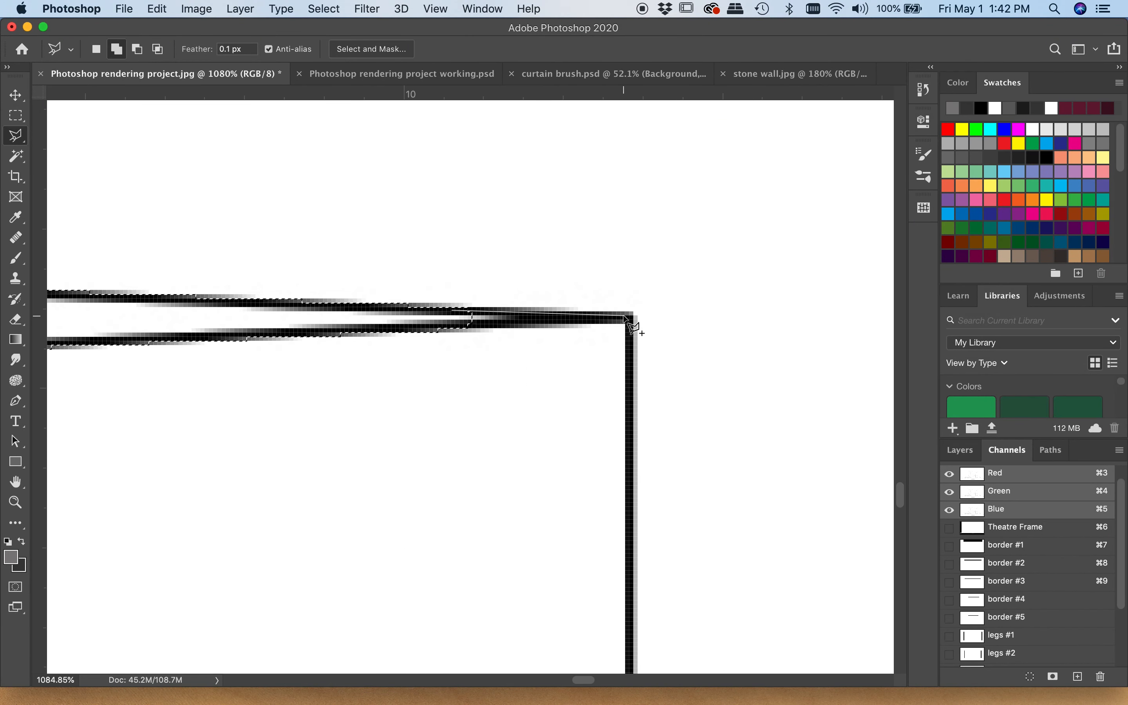
left_click(630, 318)
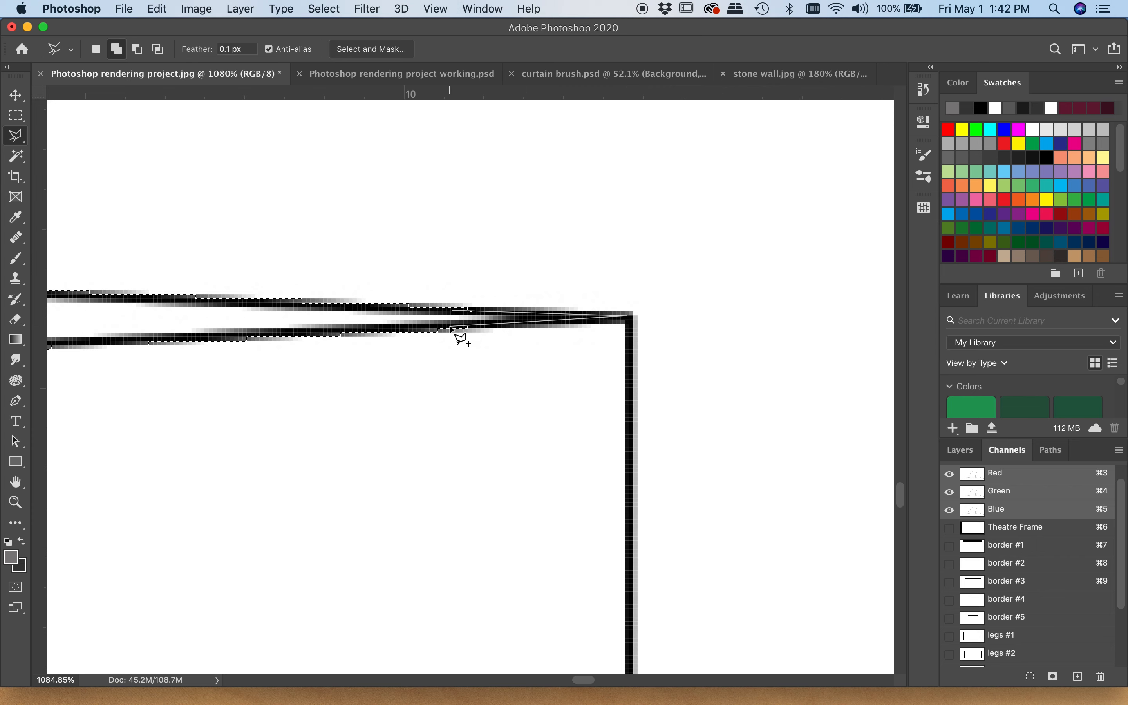
left_click(453, 311)
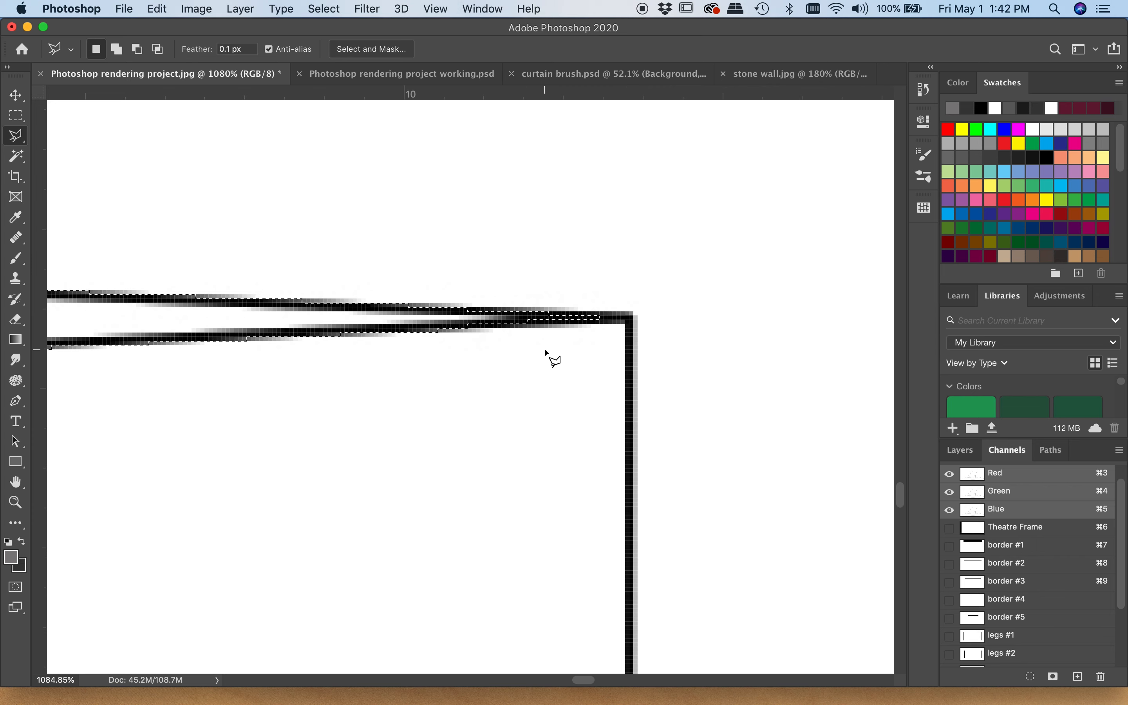
- Add the narrow tips on both sides of the line crossing between the center and right-hand lower steps to the selection with the Polygonal Lasso
scroll(544, 349, "down", 5)
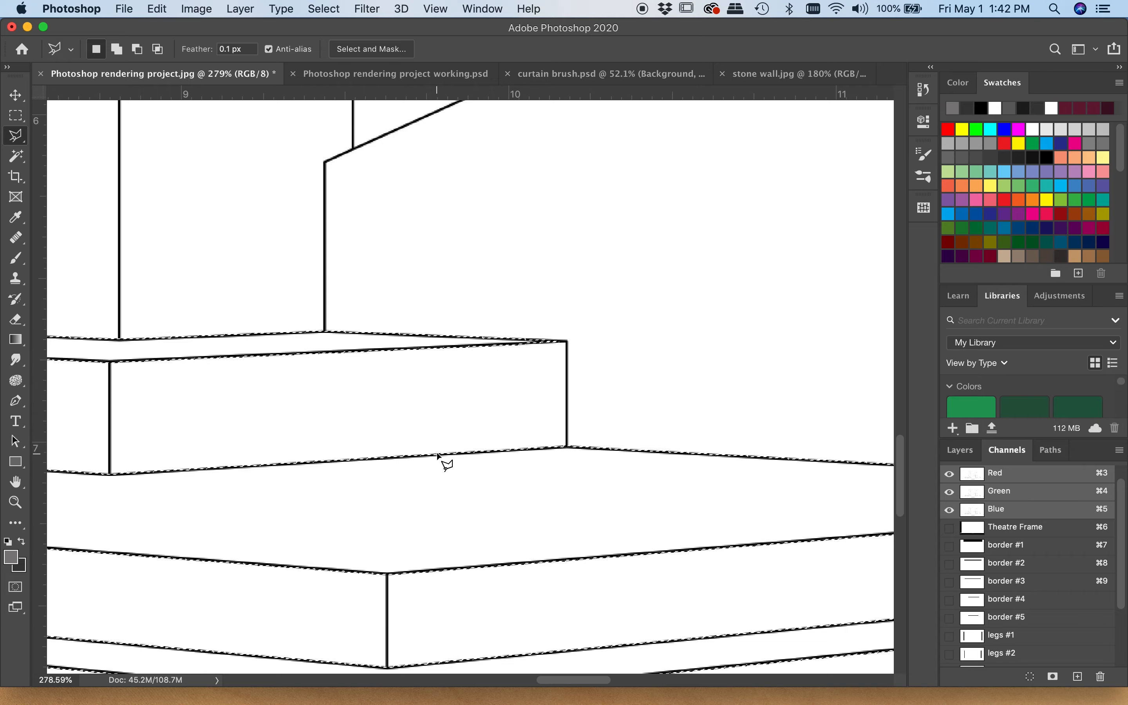
scroll(437, 455, "right", 10)
scroll(437, 455, "down", 2)
key("alt")
scroll(484, 534, "up", 4)
key("shift")
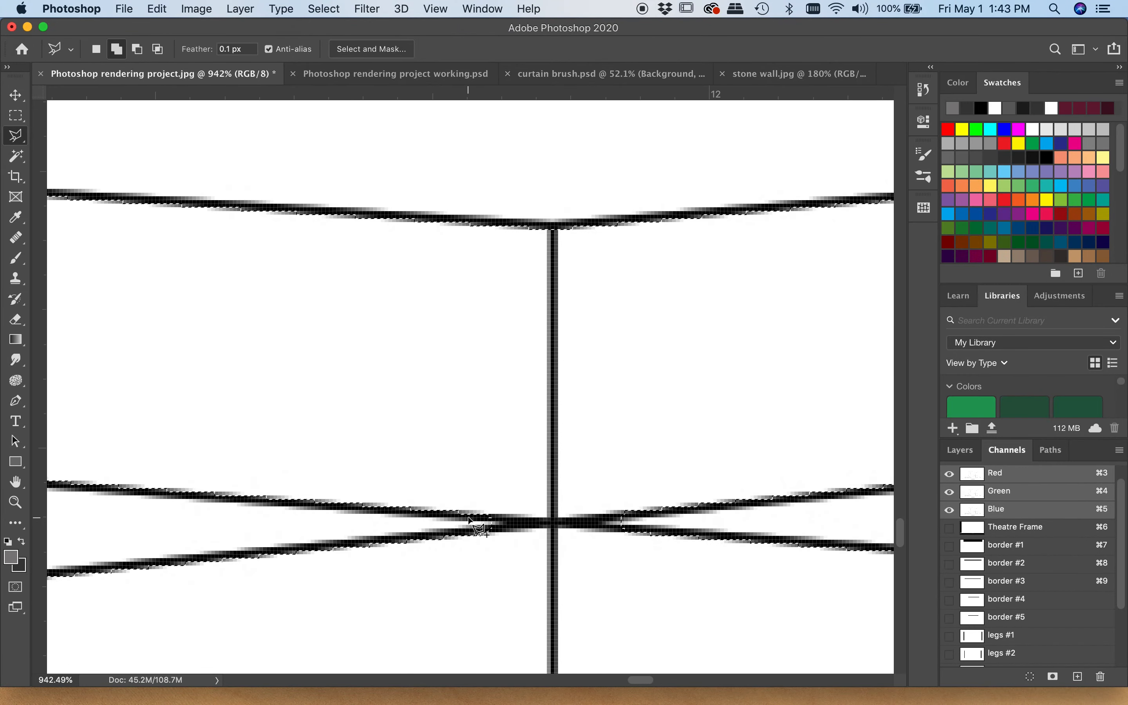
left_click(549, 522)
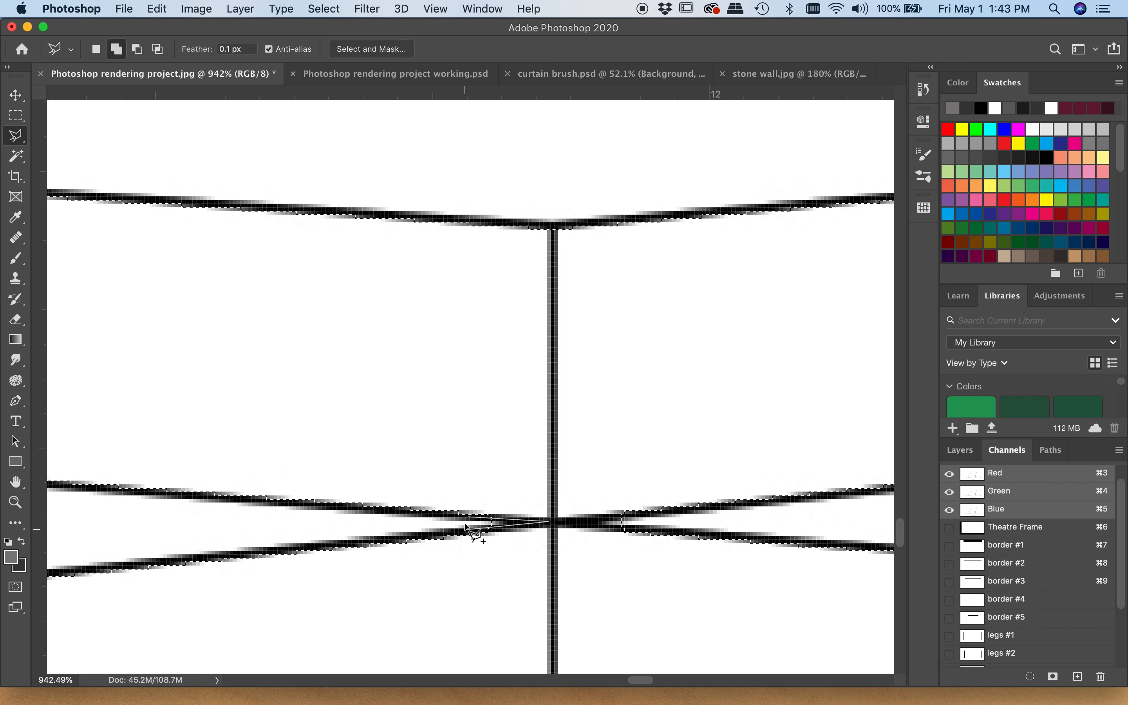
left_click(437, 526)
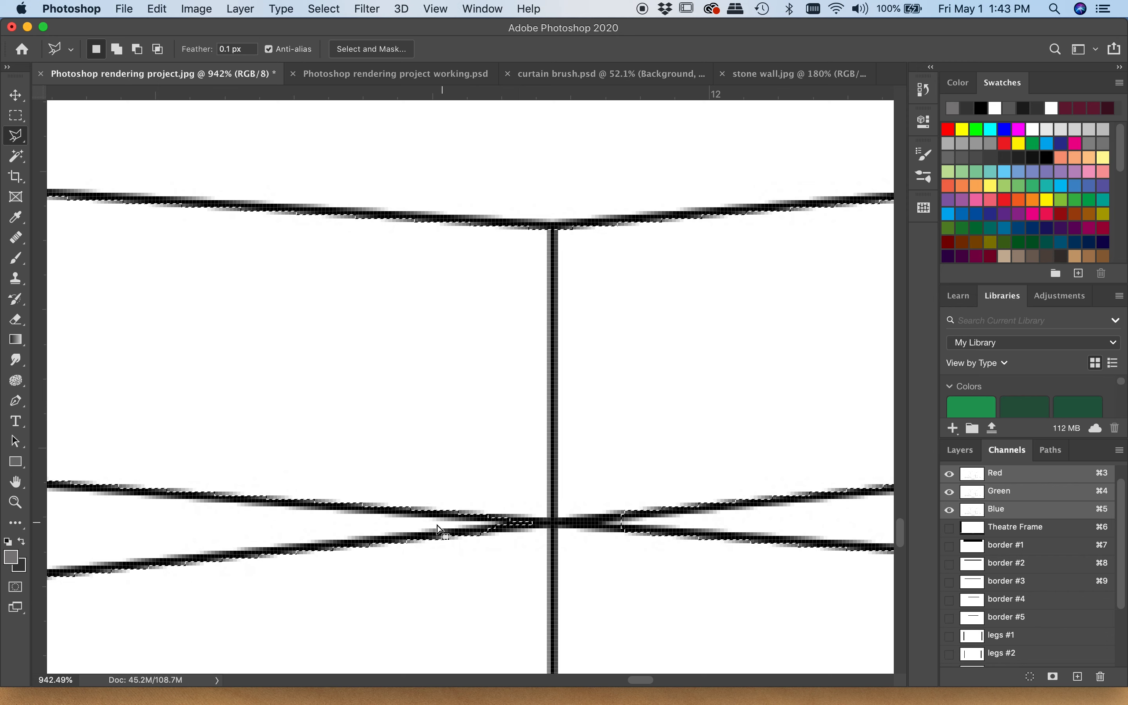
left_click(641, 513)
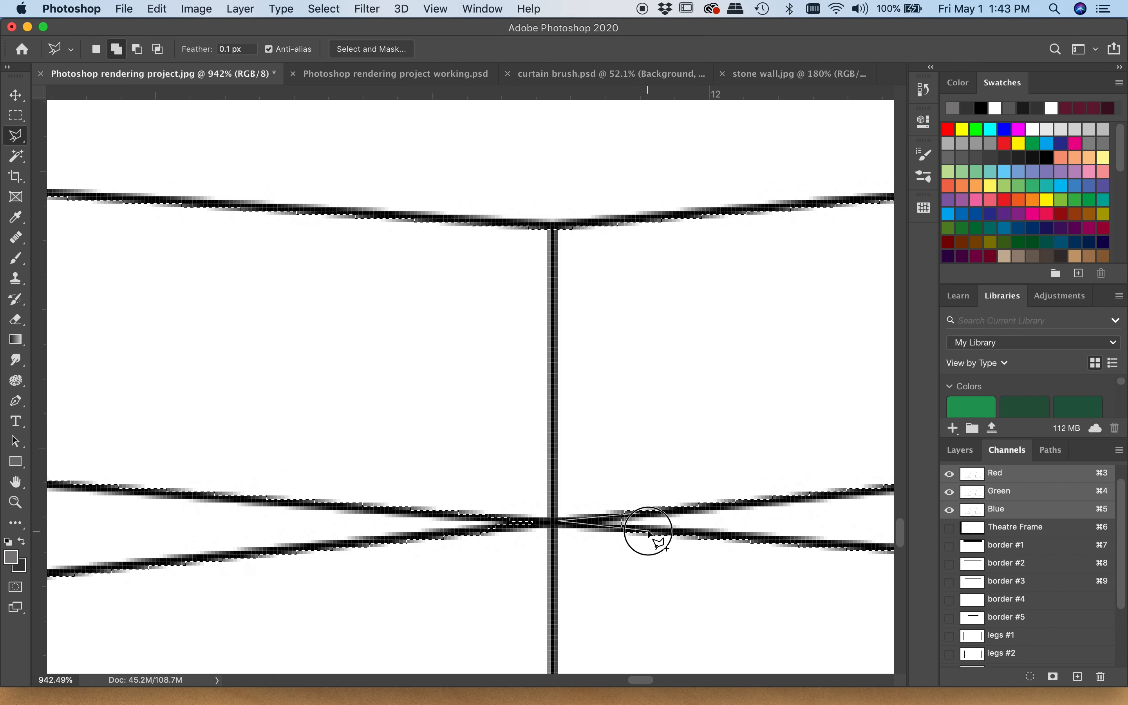
left_click(640, 514)
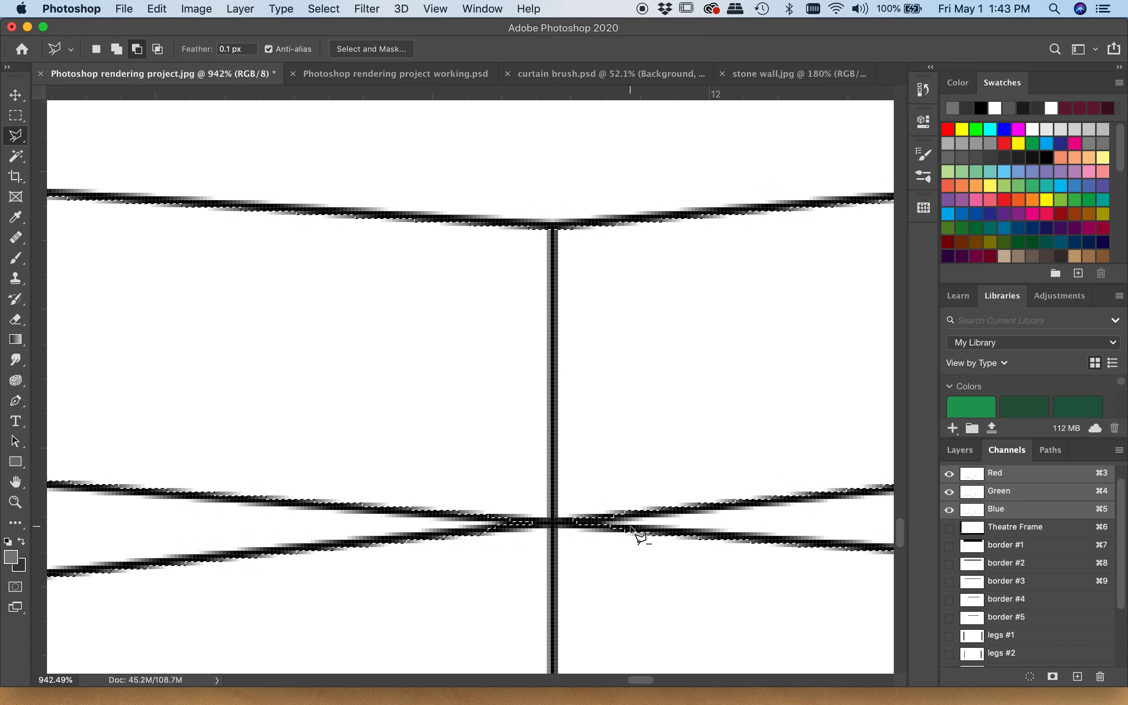
- Add the pointed right corner of the right-hand platform's upper top surface to the selection with the Polygonal Lasso
scroll(632, 528, "down", 10)
scroll(648, 532, "right", 3)
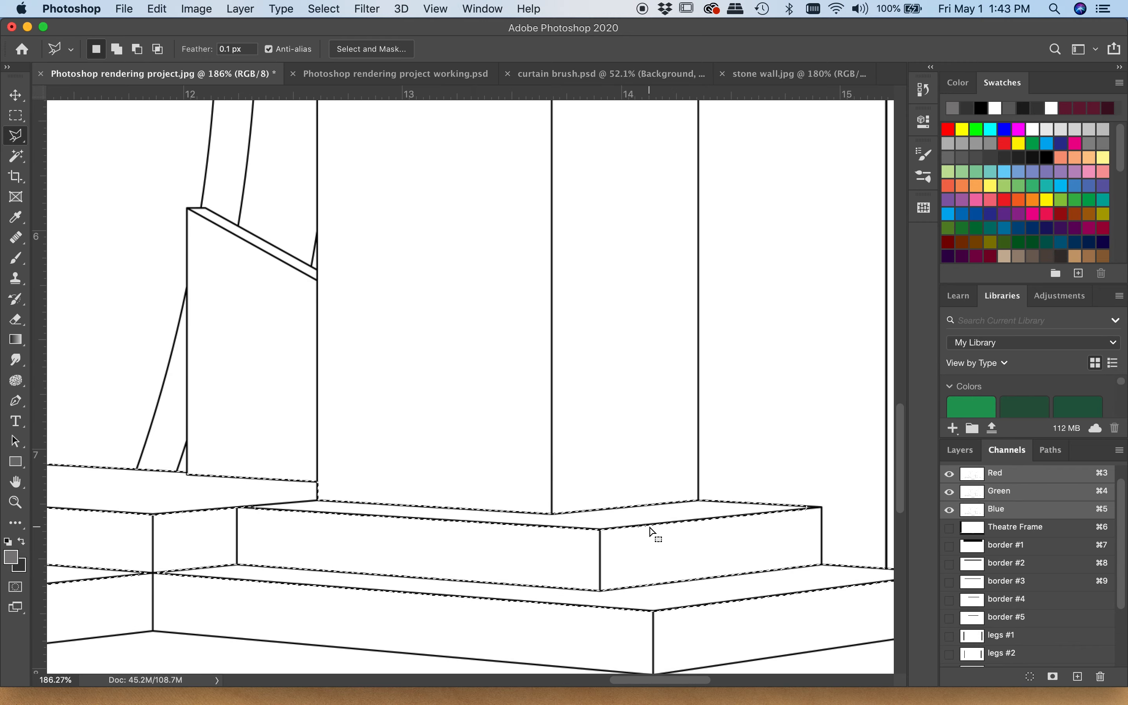
scroll(827, 519, "up", 6)
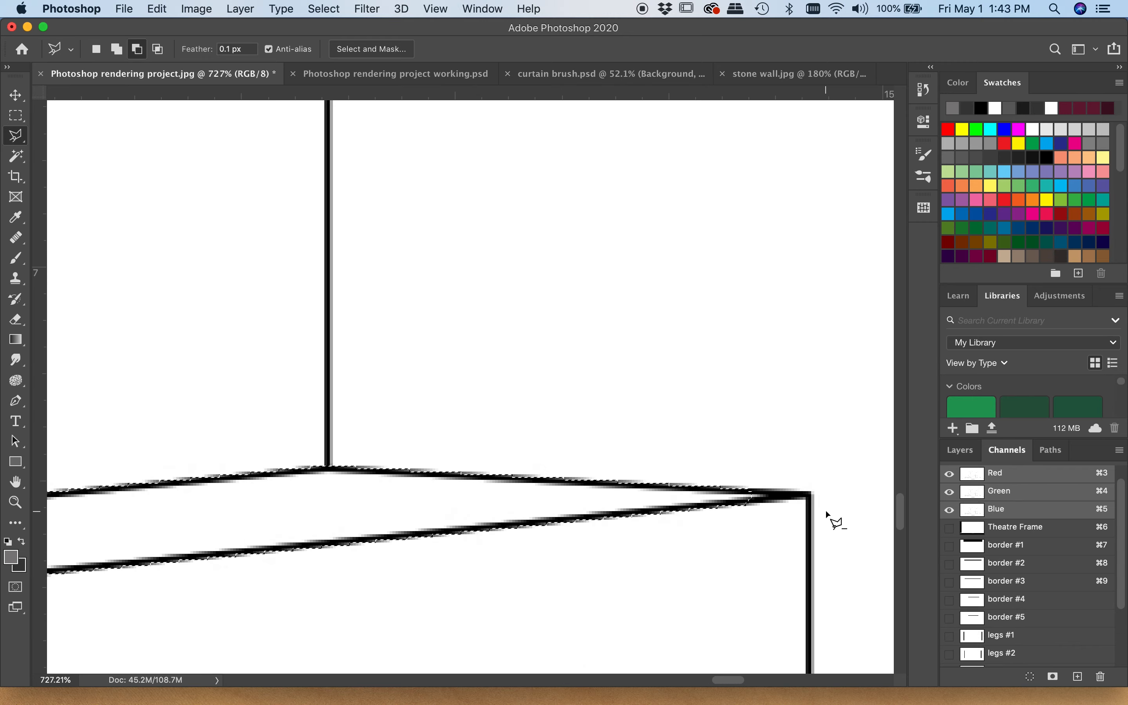
left_click(742, 490, "shift")
left_click(803, 495)
left_click(739, 489)
- Add the pointed right corner of the right-hand platform's lower step top to the selection with the Polygonal Lasso
scroll(686, 497, "right", 5)
scroll(686, 497, "down", 8)
scroll(686, 497, "right", 4)
scroll(685, 497, "up", 2)
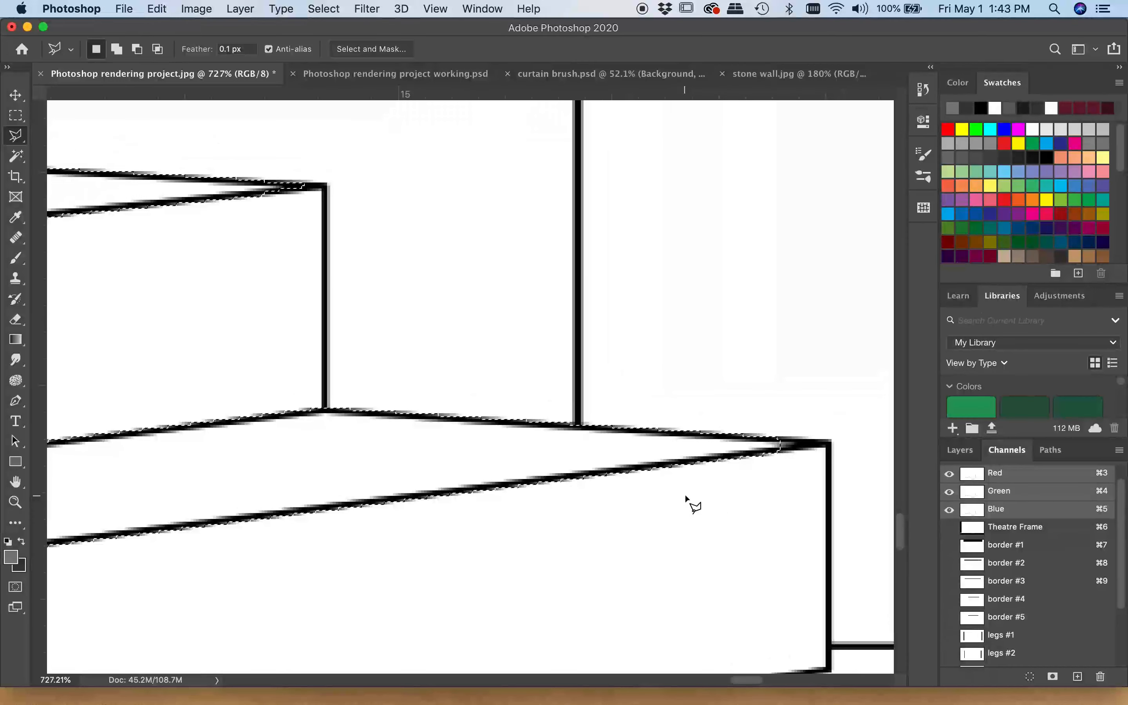
left_click(751, 442)
left_click(830, 443)
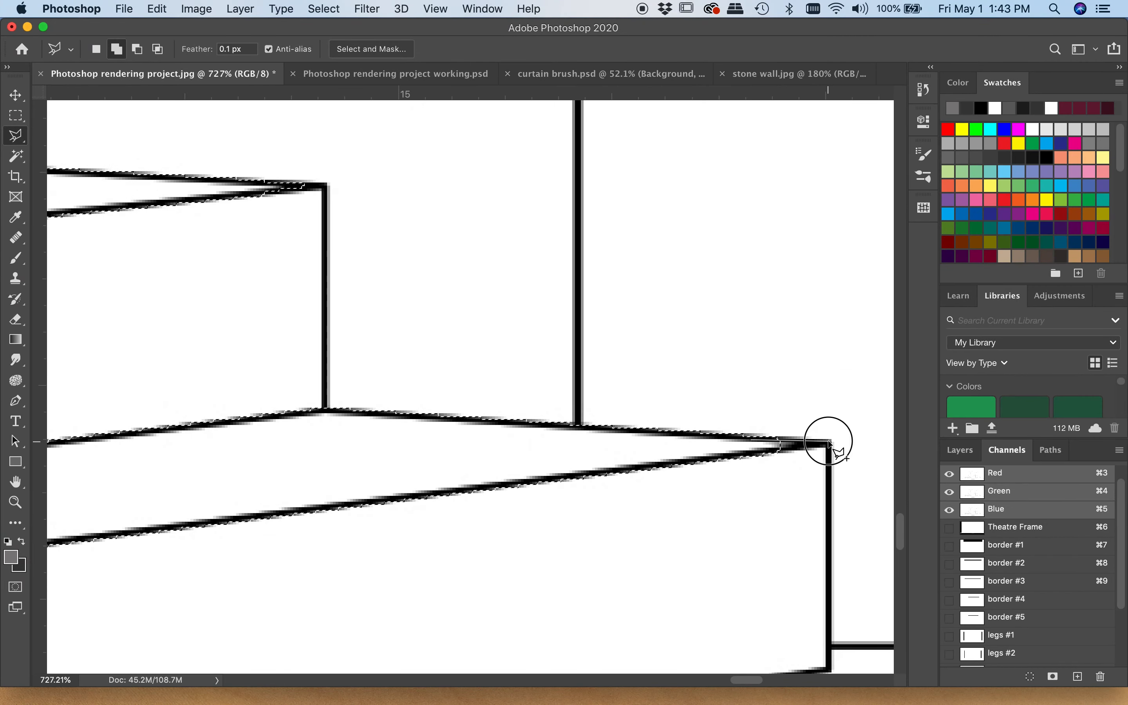
left_click(751, 442)
- Add the missing left corner of the left-hand platform's upper top surface to the selection and check the surrounding step edges
scroll(769, 443, "down", 10, "alt")
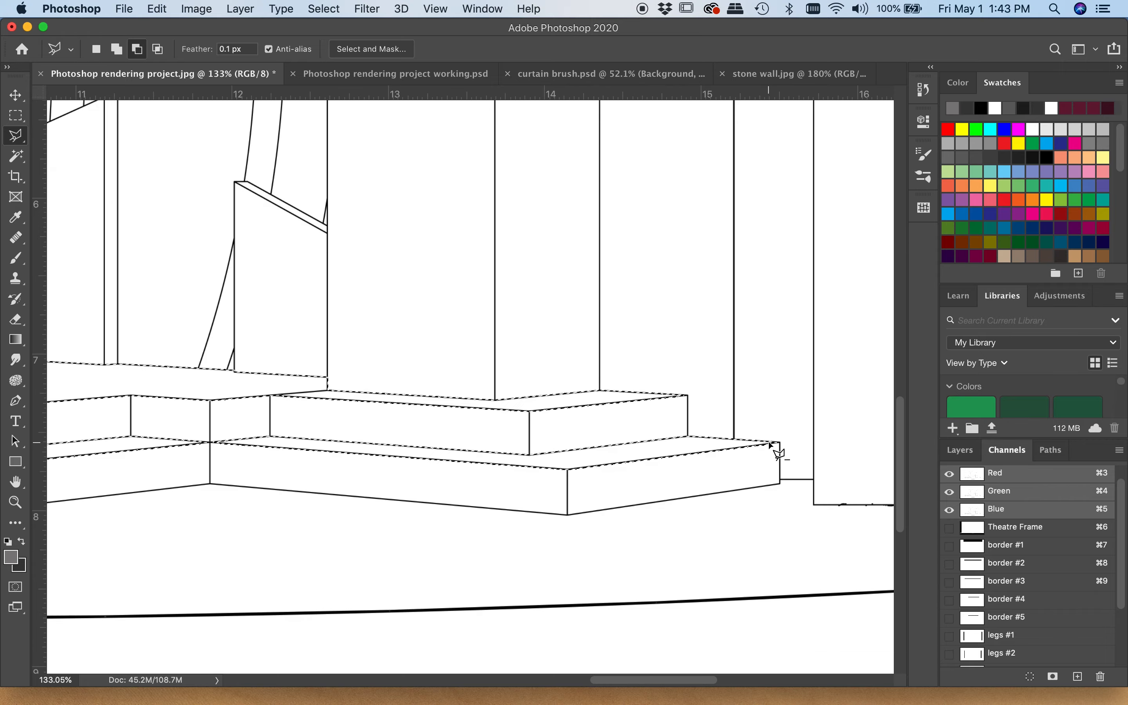
scroll(773, 453, "left", 5)
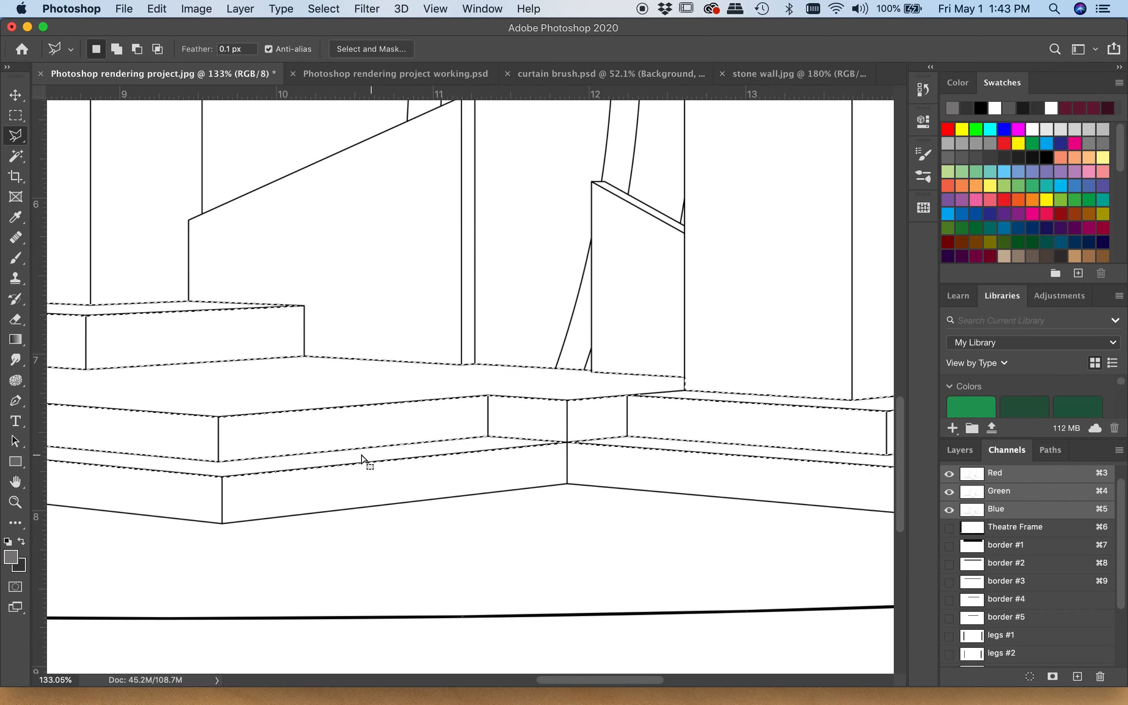
scroll(262, 462, "left", 15)
scroll(262, 463, "up", 2)
scroll(261, 458, "left", 8)
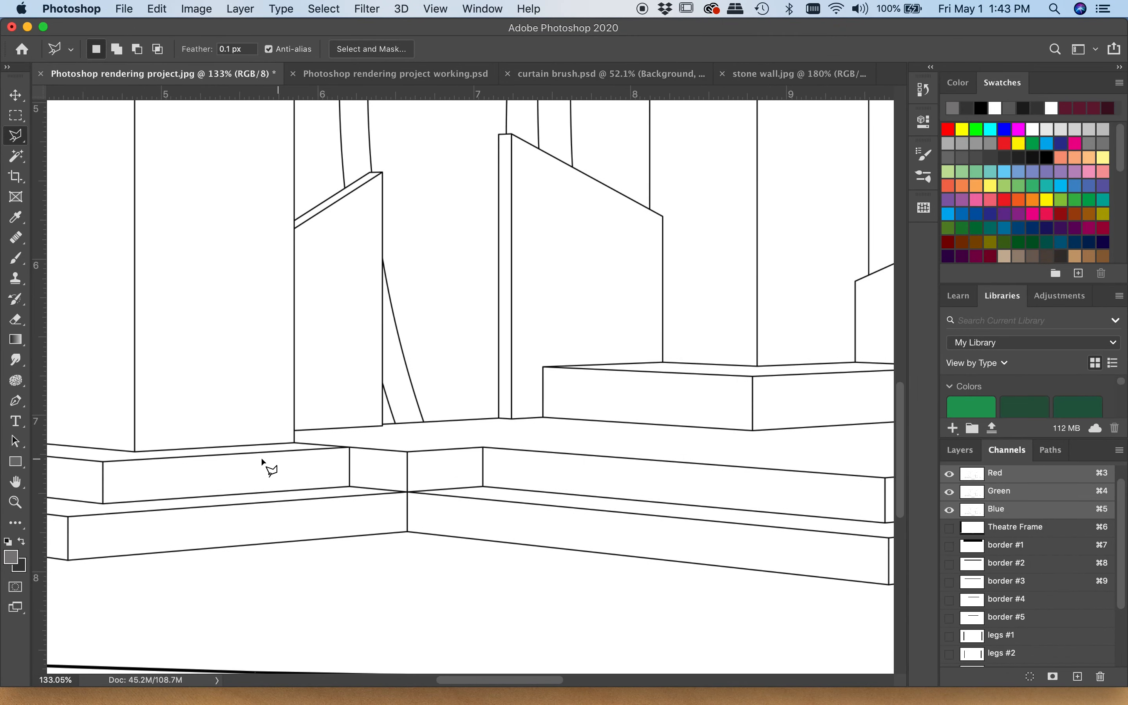
scroll(150, 475, "left", 8)
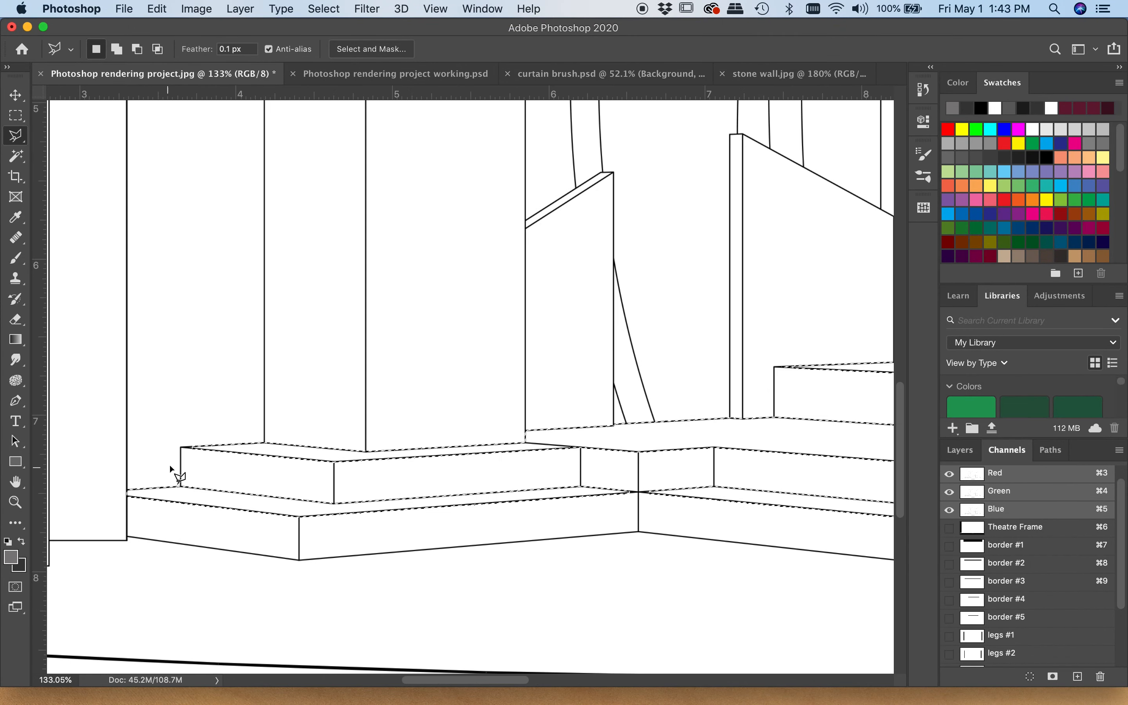
scroll(187, 452, "up", 10, "alt")
left_click(182, 438, "shift")
scroll(422, 490, "down", 10, "alt")
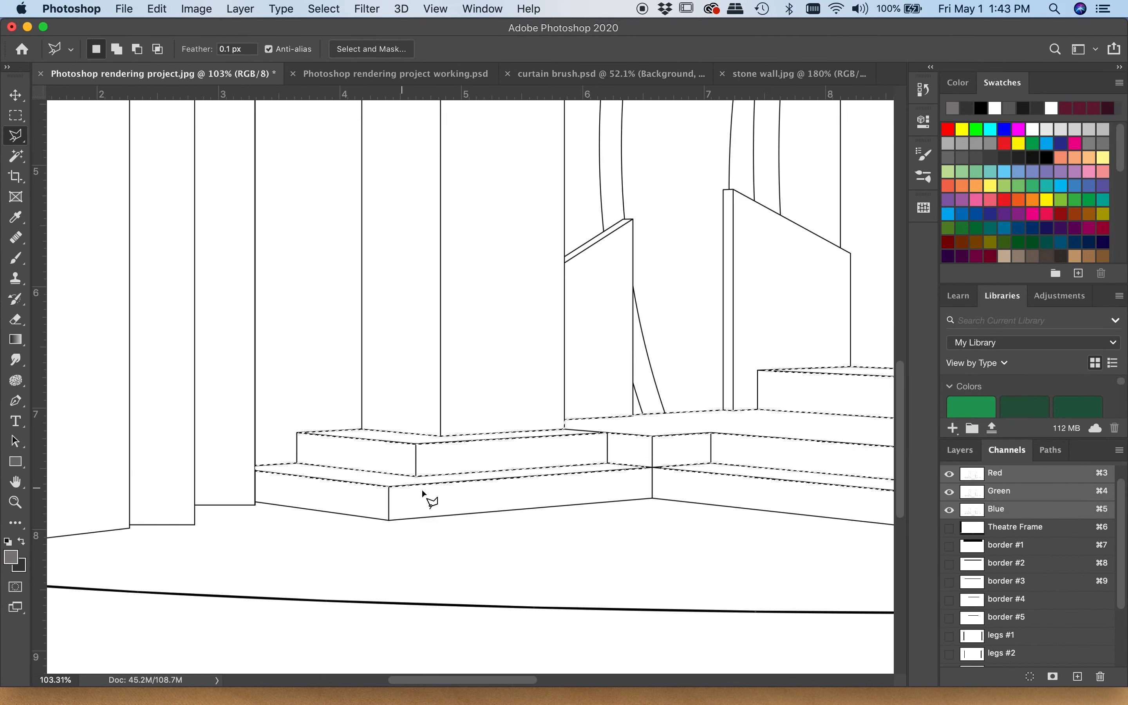
scroll(584, 496, "up", 10, "alt")
scroll(583, 497, "down", 2, "alt")
scroll(560, 543, "down", 15, "alt")
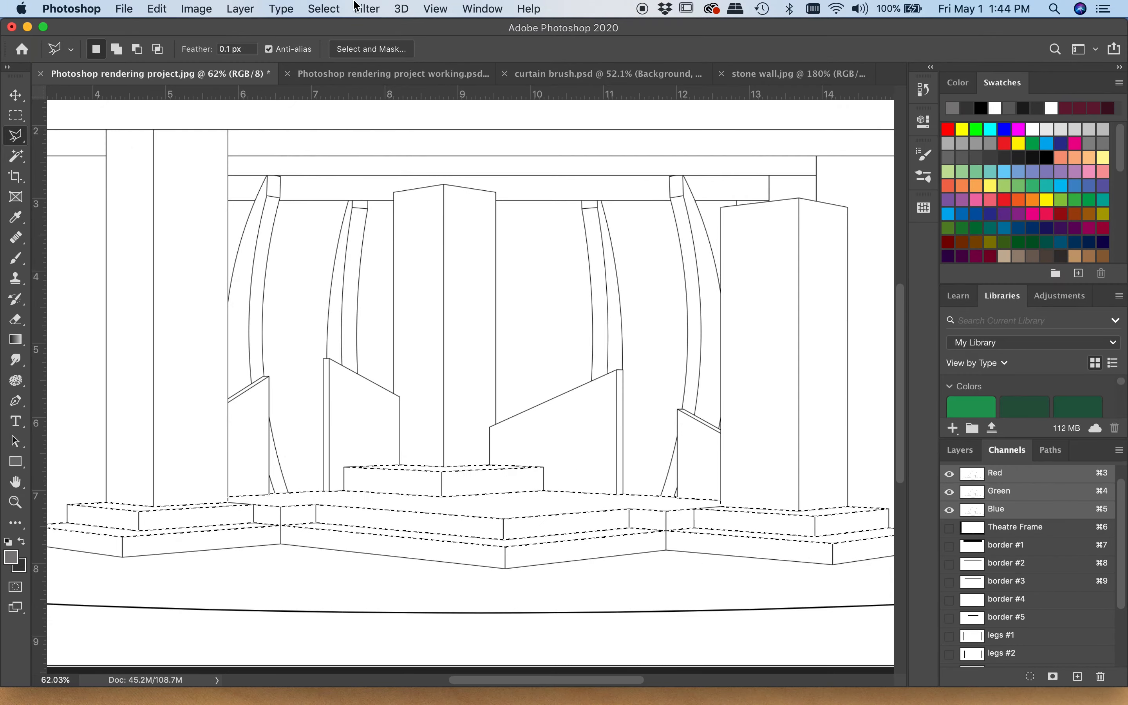
- Save the platform top surfaces selection as a new channel named "platform tops"
left_click(324, 9)
left_click(350, 363)
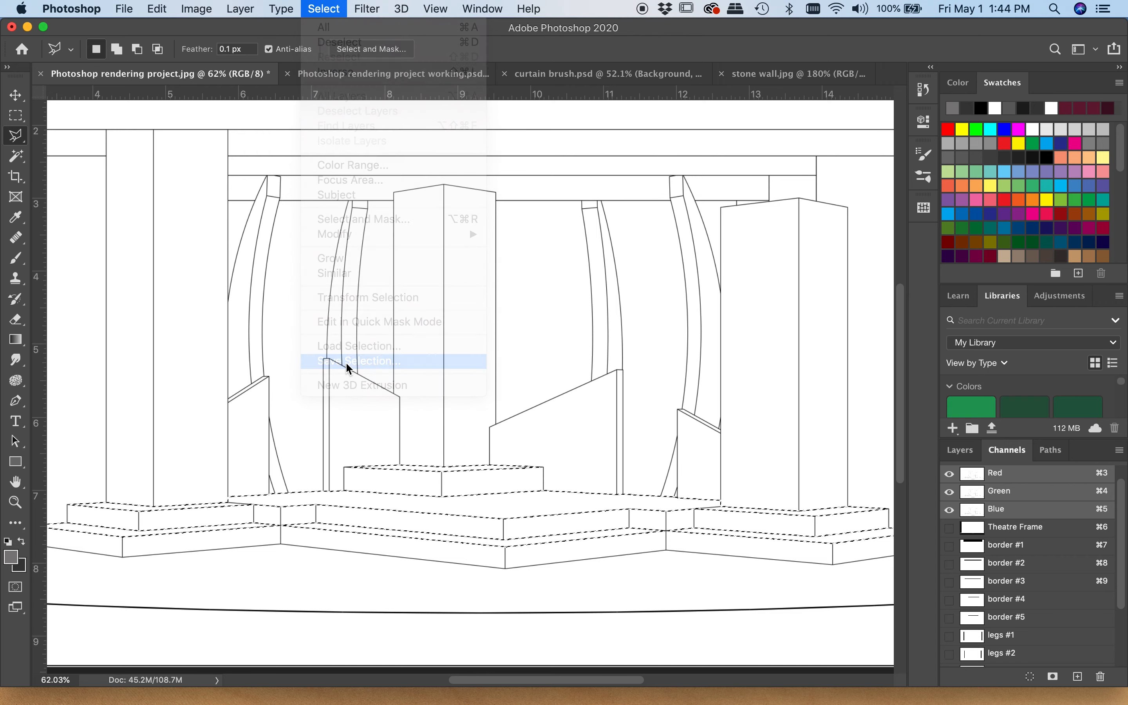
type("platform tops")
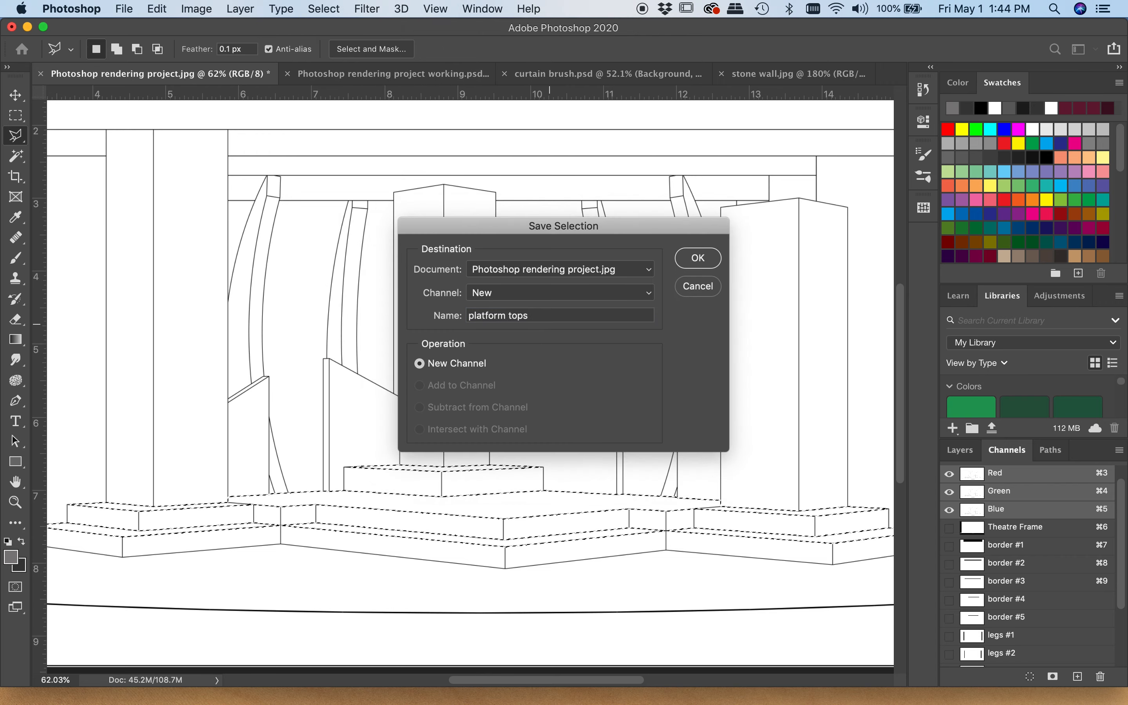
key("Return")
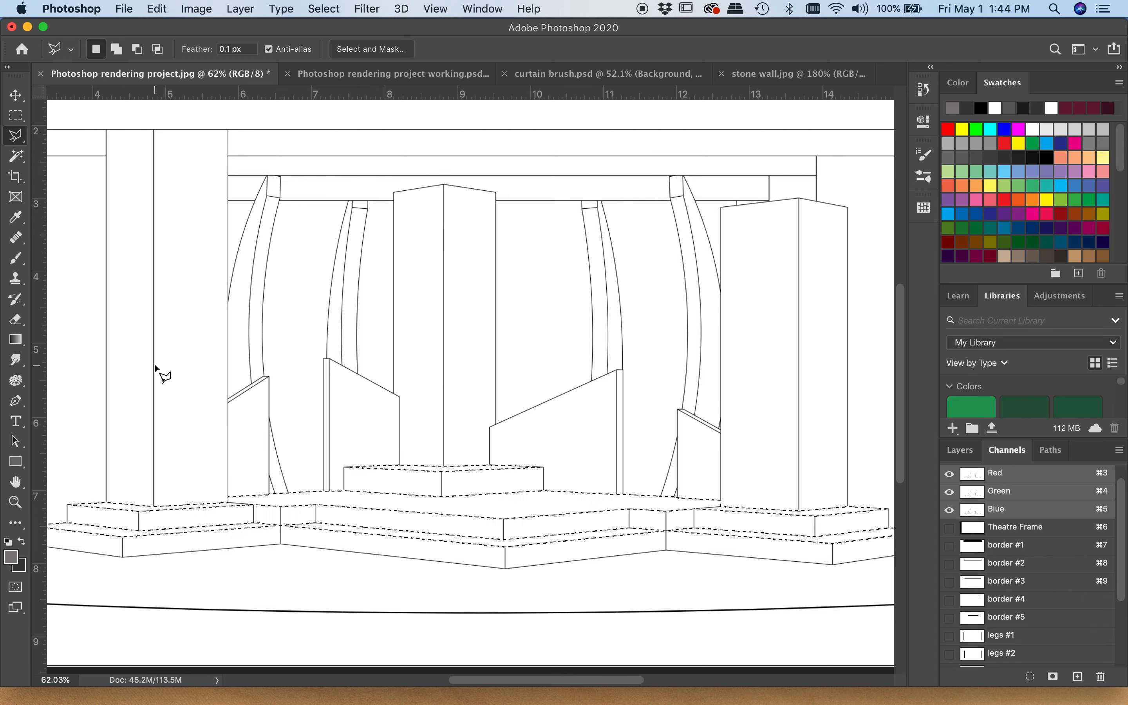
scroll(129, 407, "up", 2)
scroll(130, 407, "left", 1)
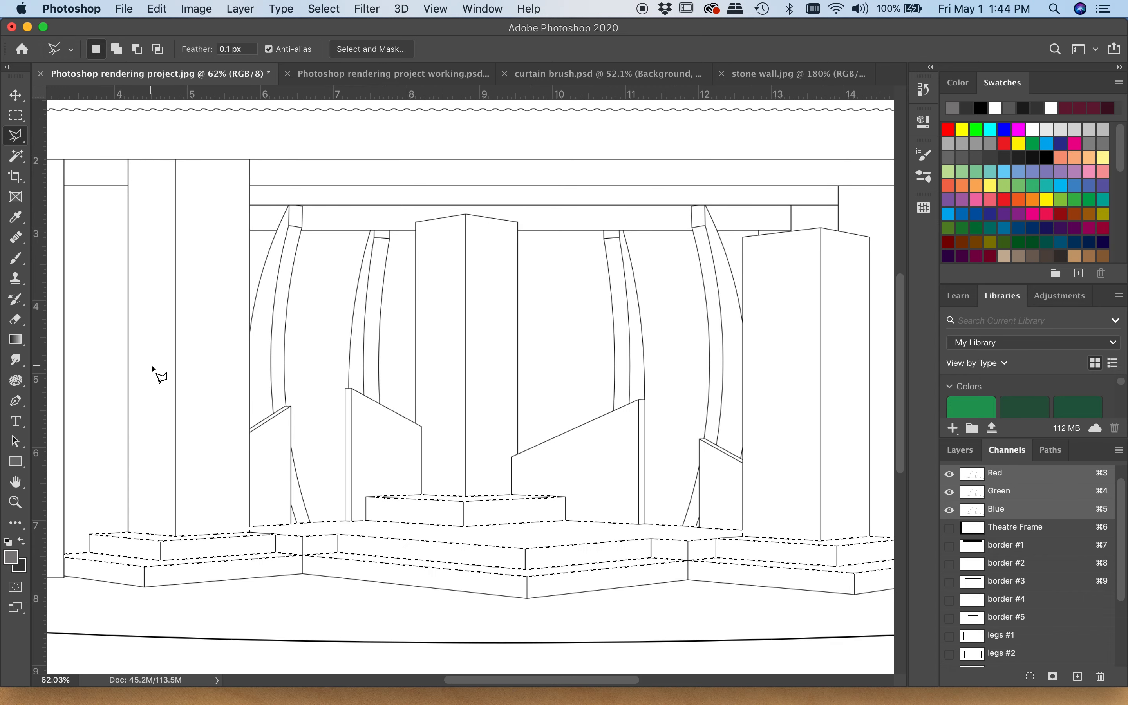